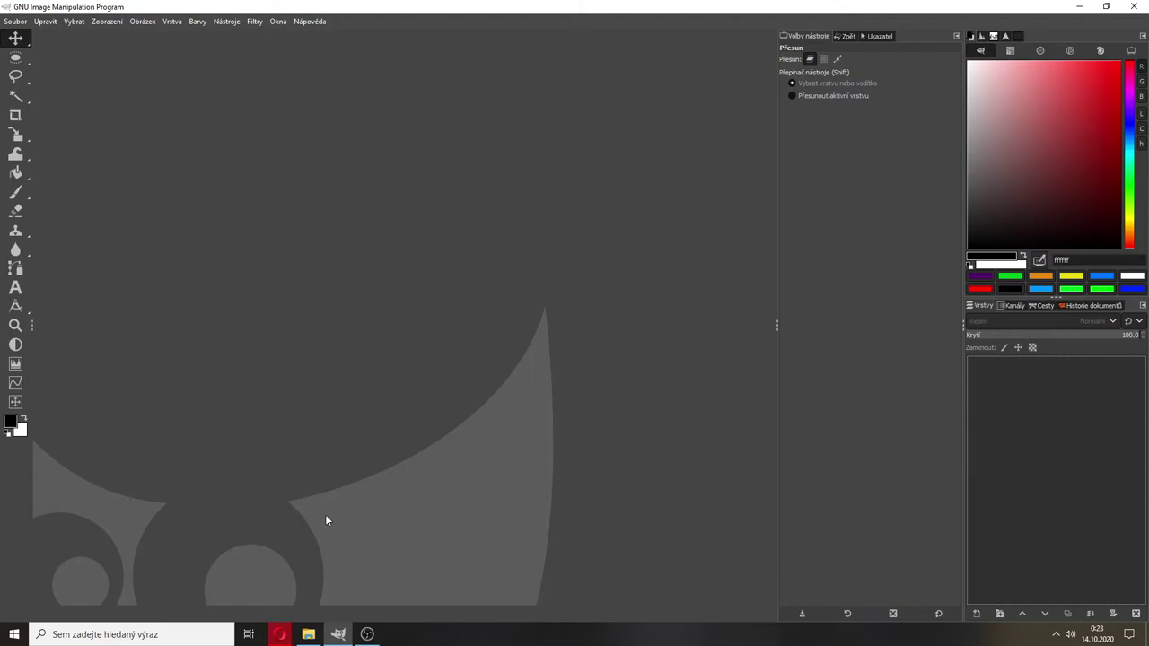
# Open the pumpkin photo from the Haloween folder in GIMP and convert it to the built-in sRGB color profile
pyautogui.click(308, 634)
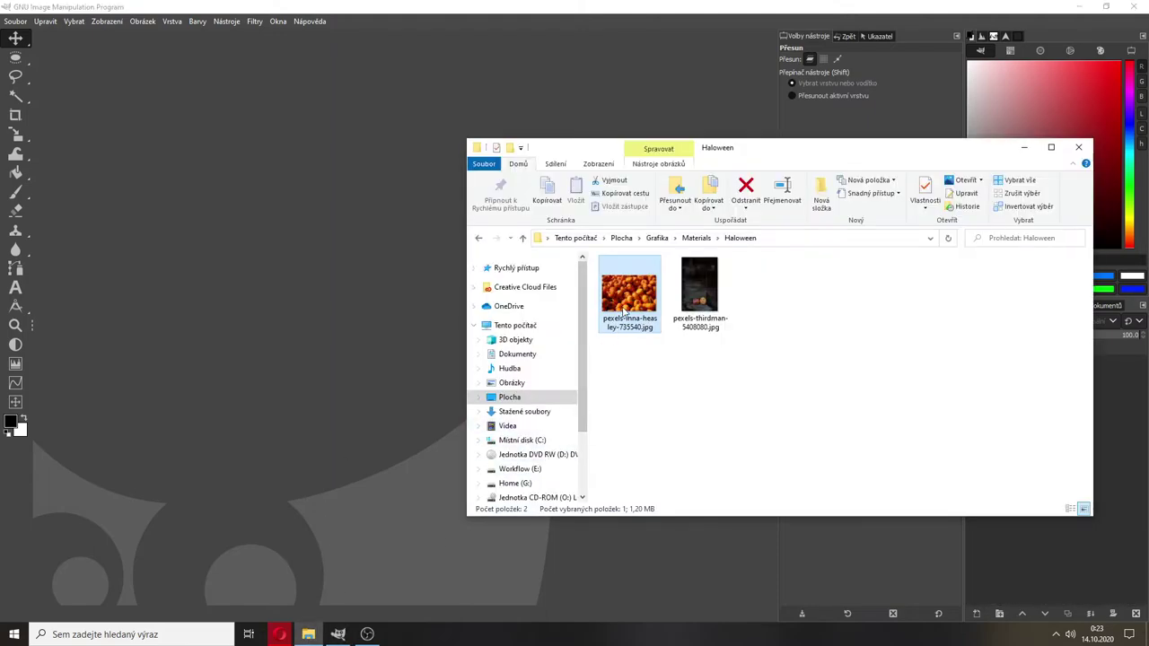
pyautogui.moveTo(625, 310); pyautogui.dragTo(327, 296)
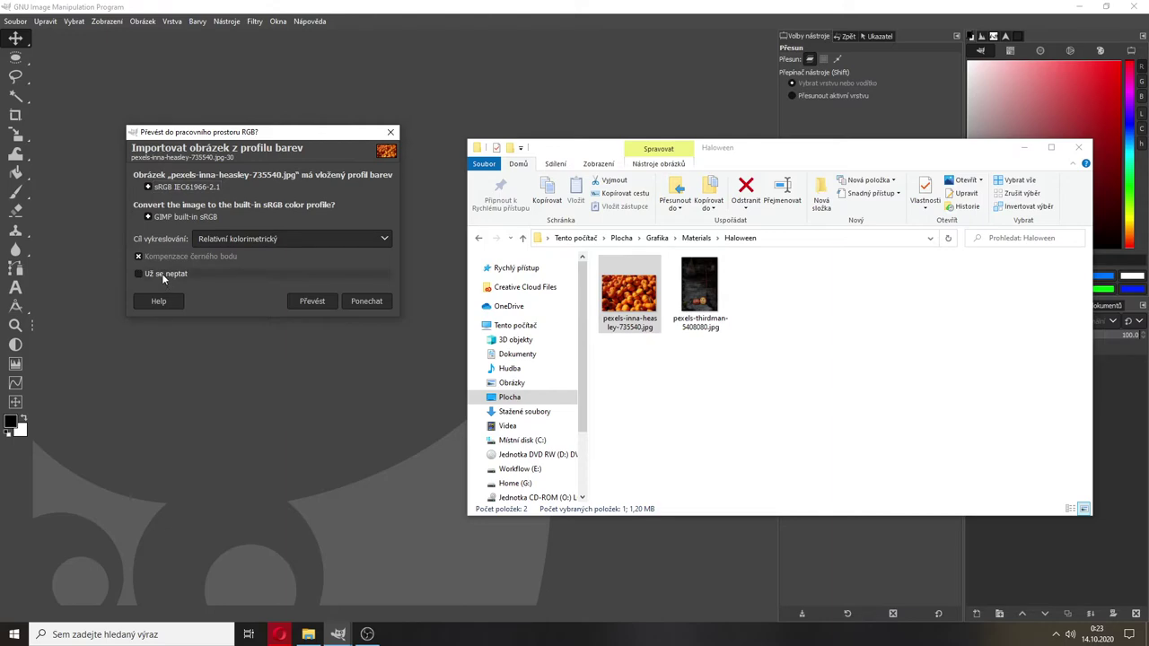
pyautogui.click(310, 302)
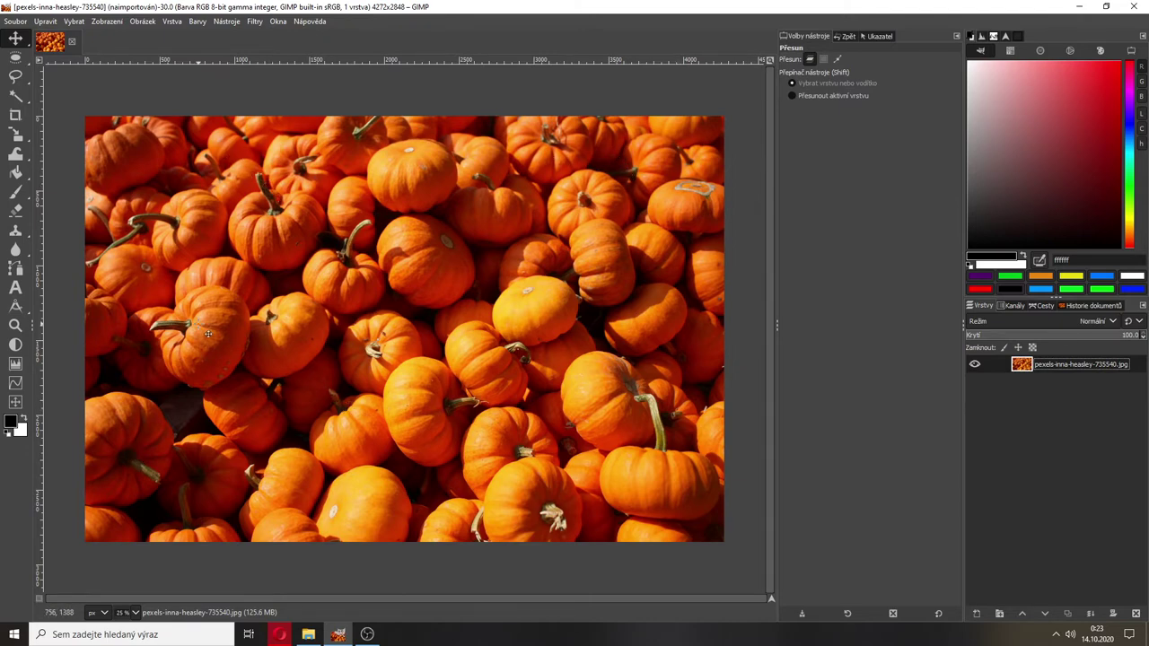
# Examine the image properties of the pumpkin photo, including its pixel size, print size and resolution
pyautogui.click(227, 21)
pyautogui.click(230, 23)
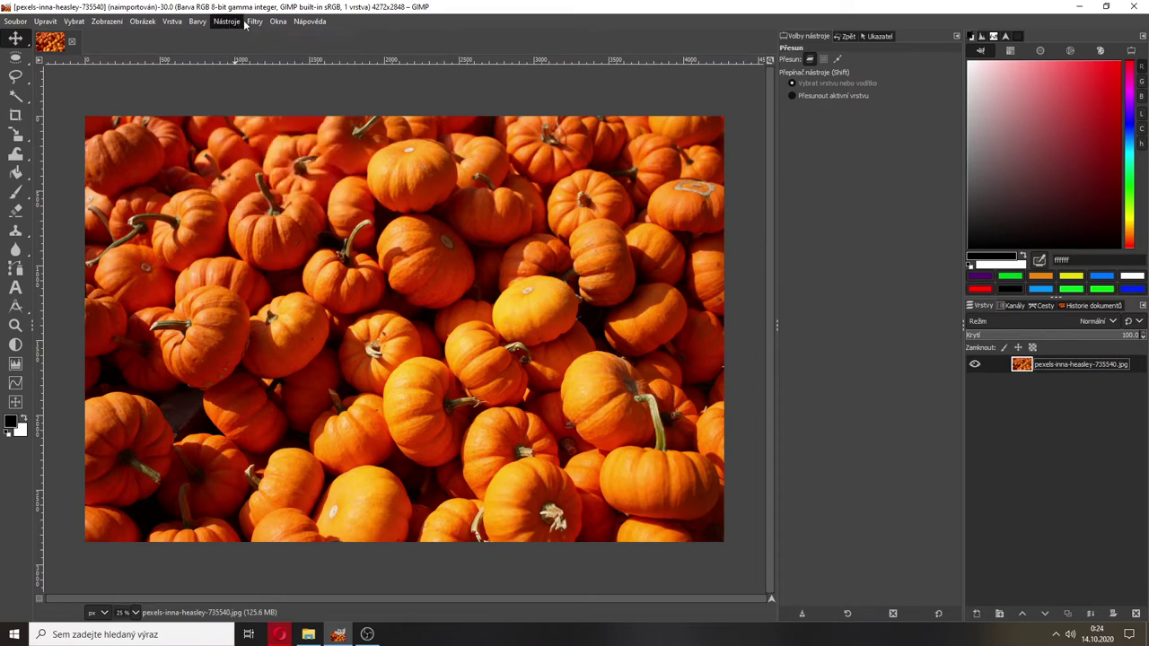
pyautogui.click(256, 22)
pyautogui.moveTo(222, 26)
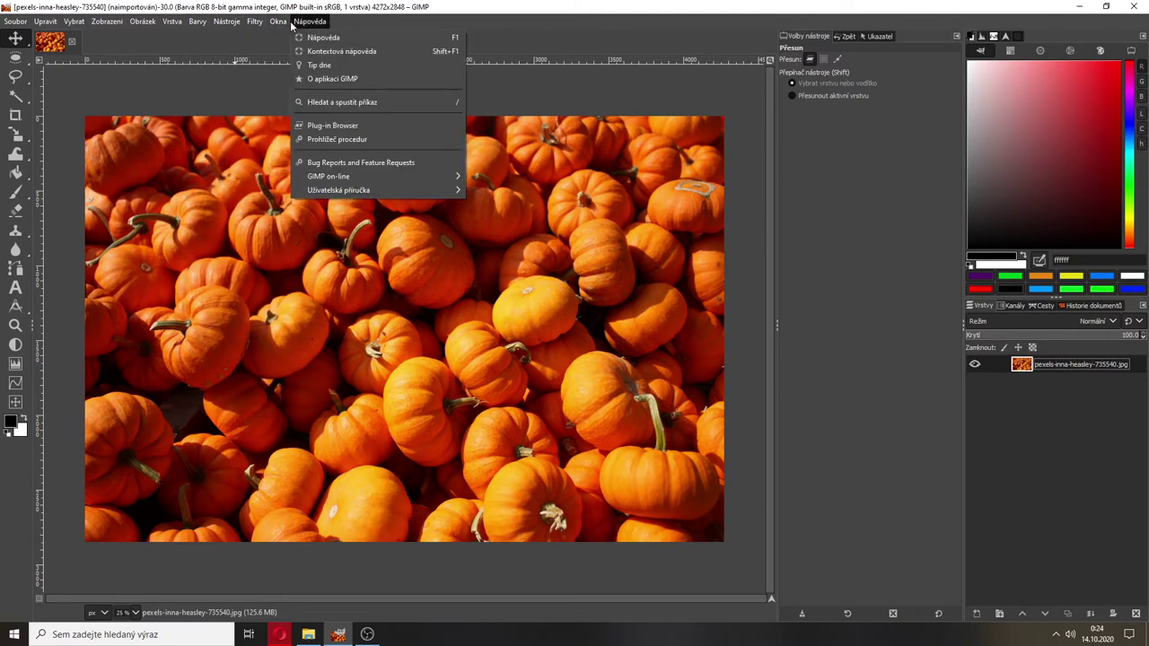
pyautogui.moveTo(308, 24)
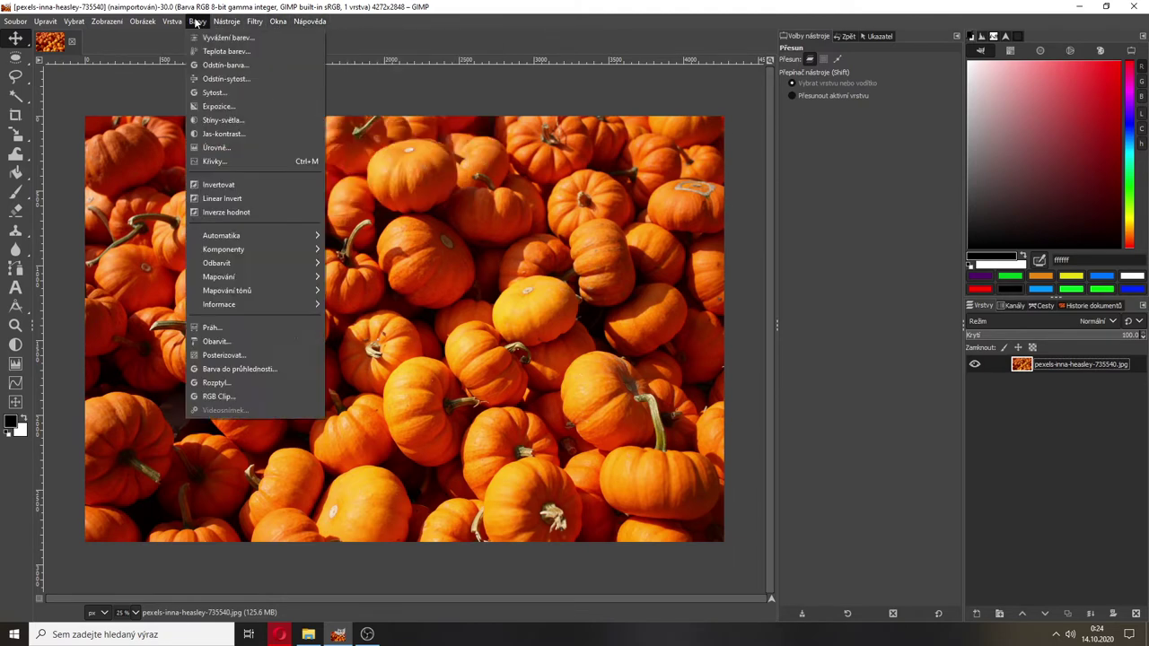
pyautogui.moveTo(143, 22)
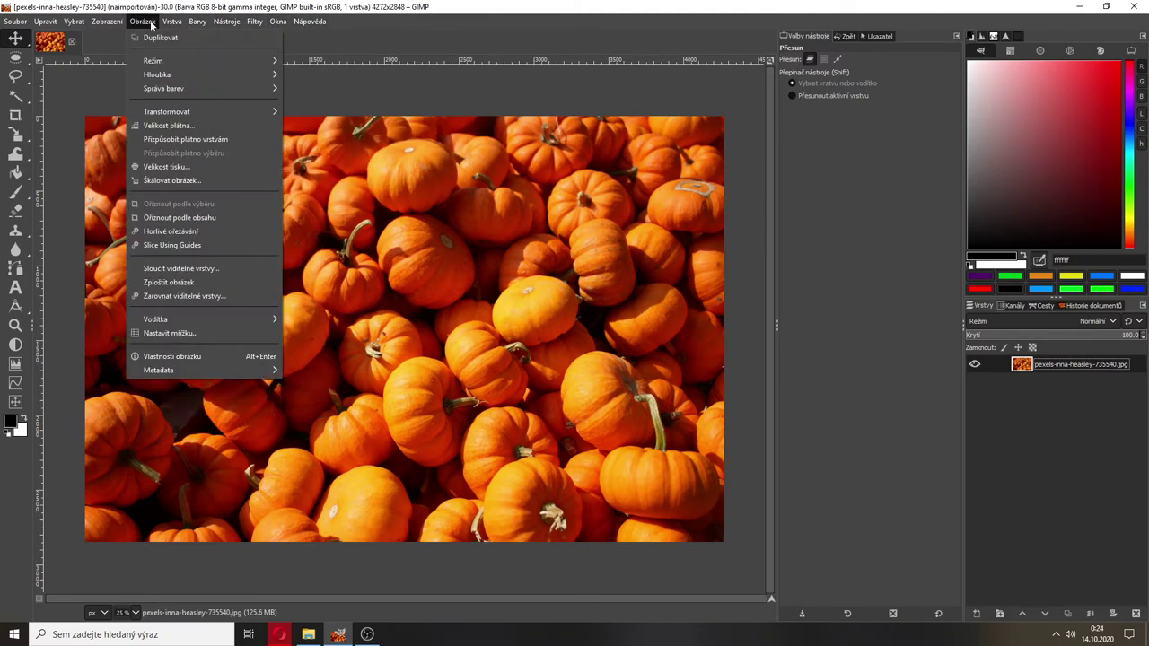
pyautogui.click(167, 358)
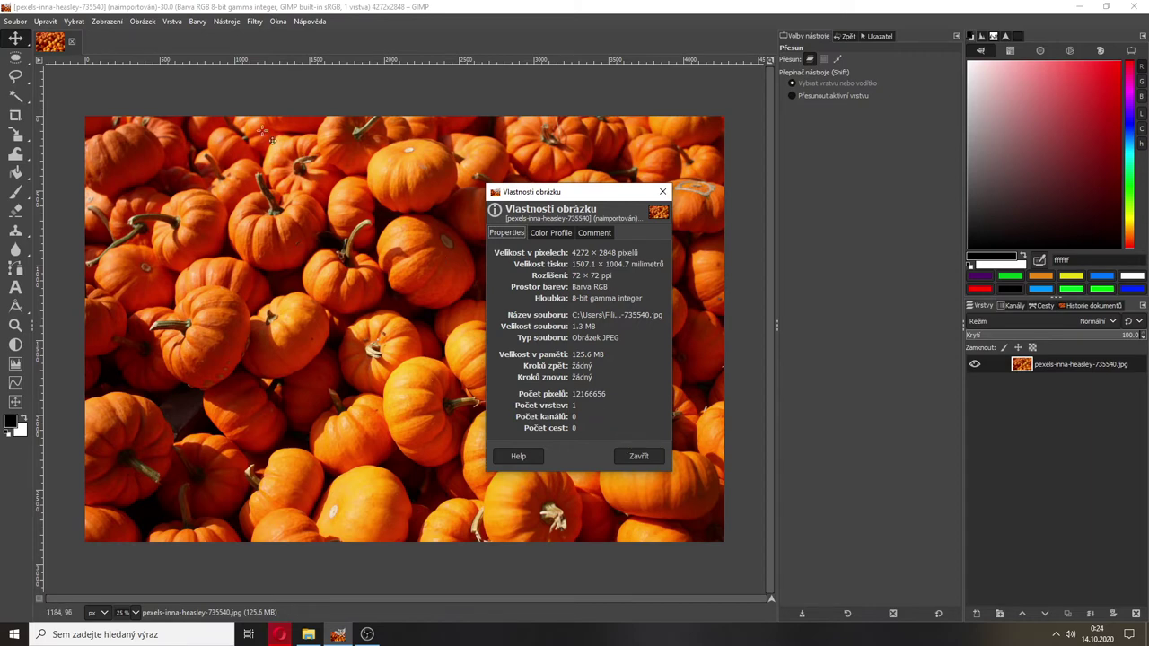
pyautogui.click(662, 192)
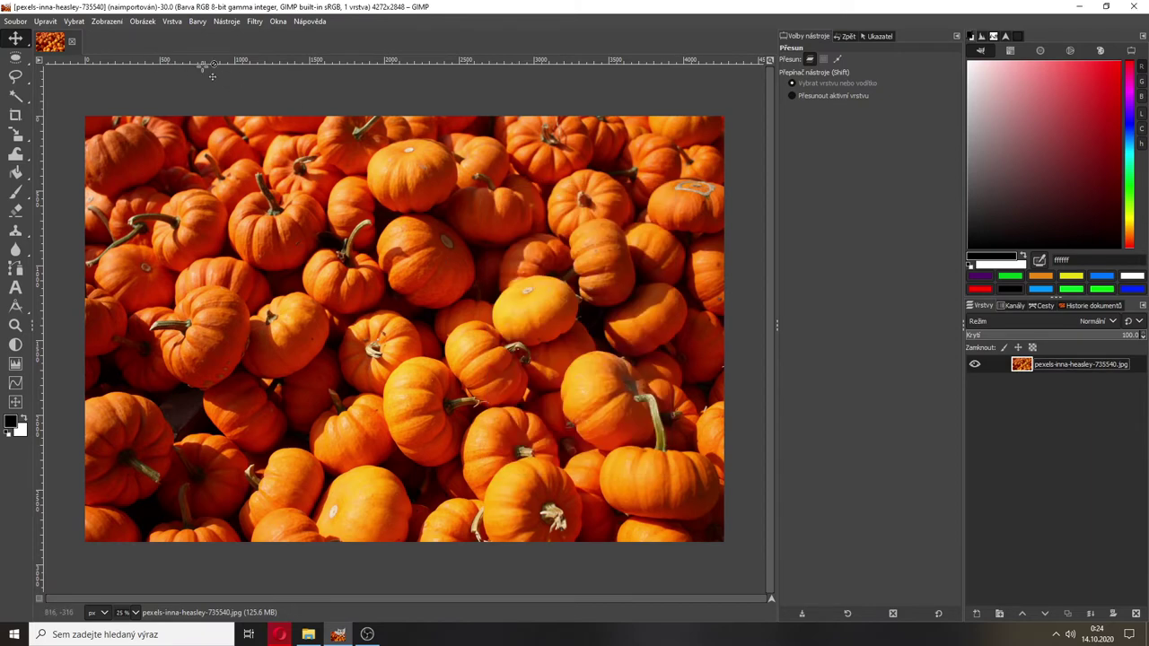
pyautogui.click(143, 21)
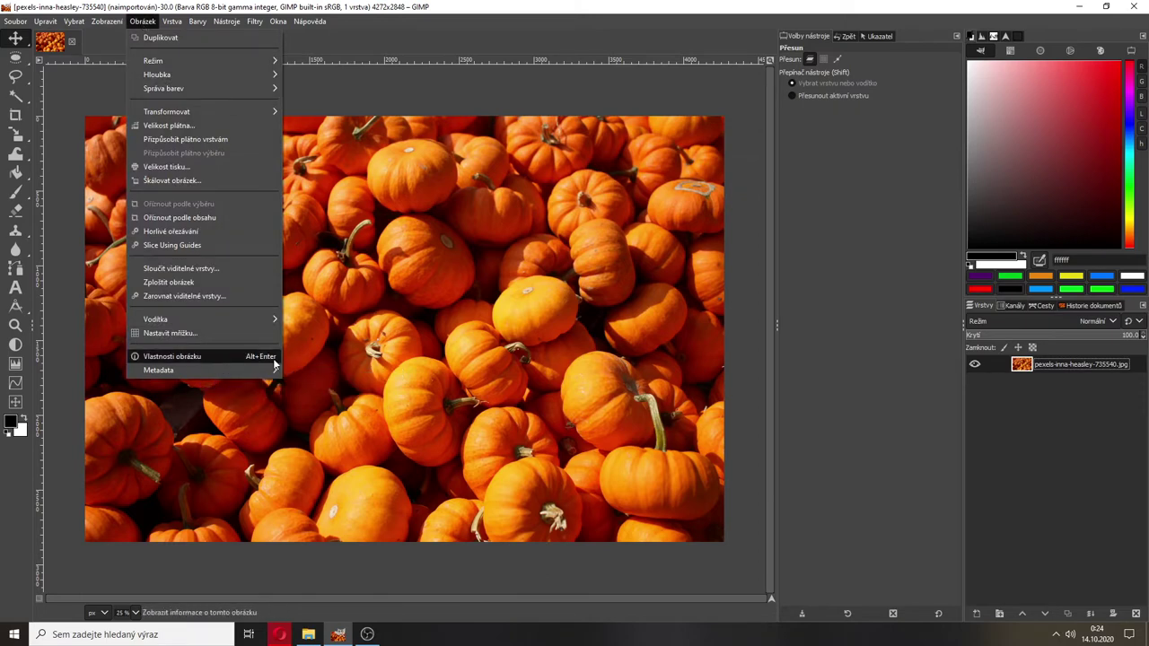
pyautogui.click(520, 307)
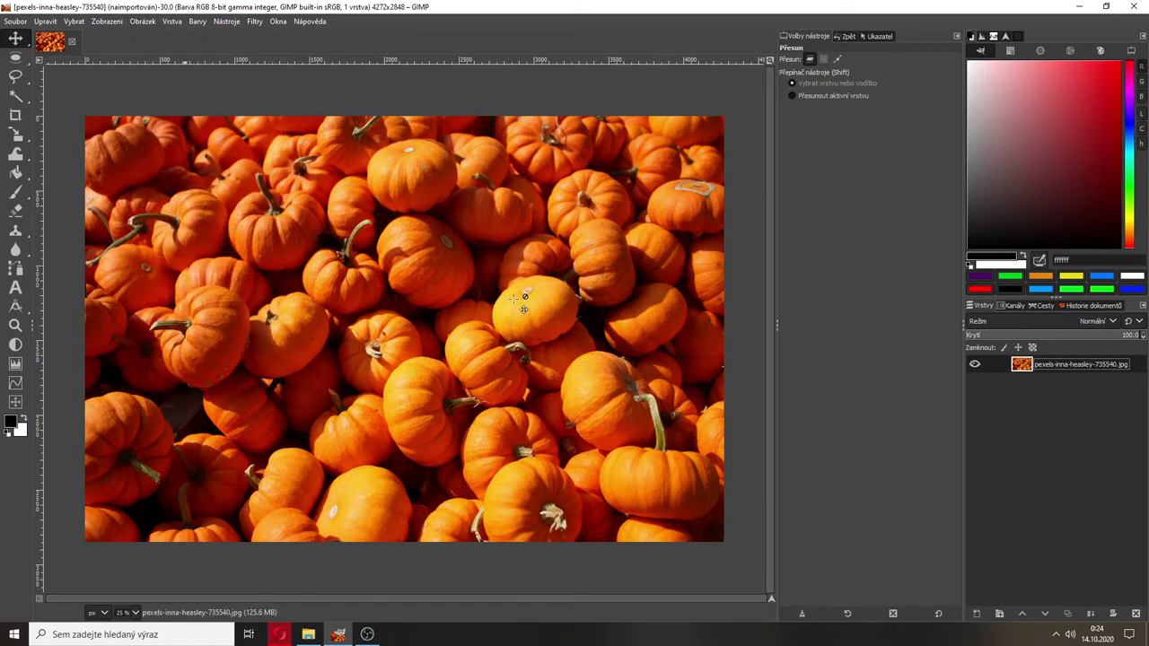
# Rename the pumpkin photo layer to dýně
pyautogui.doubleClick(1043, 365)
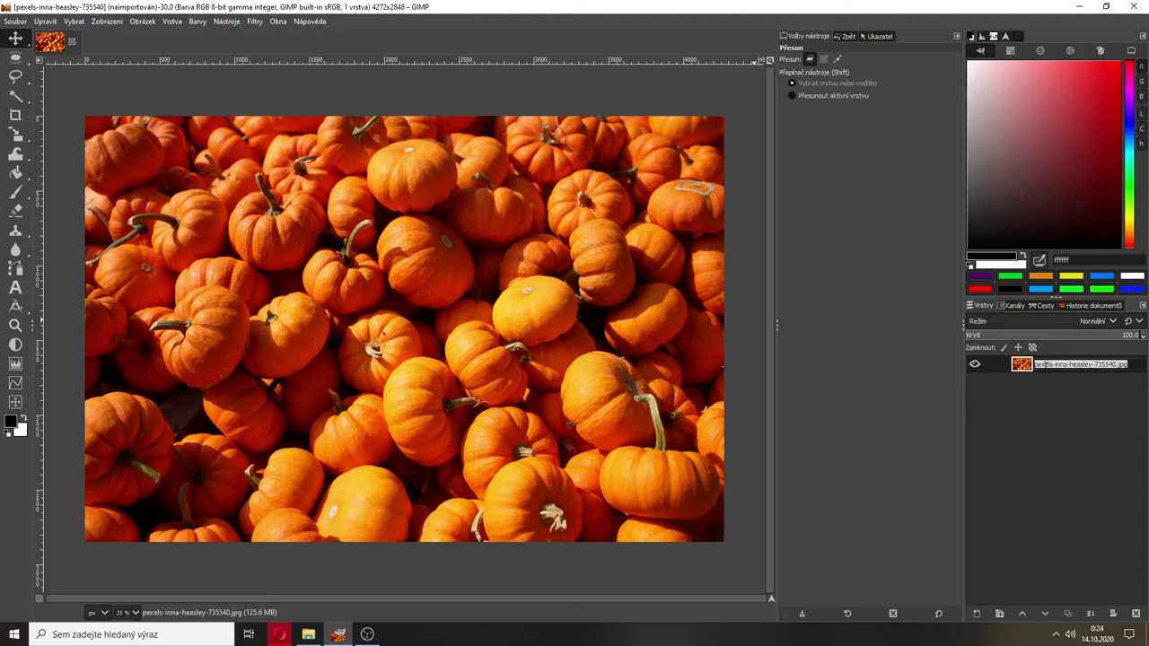
pyautogui.write('dýně')
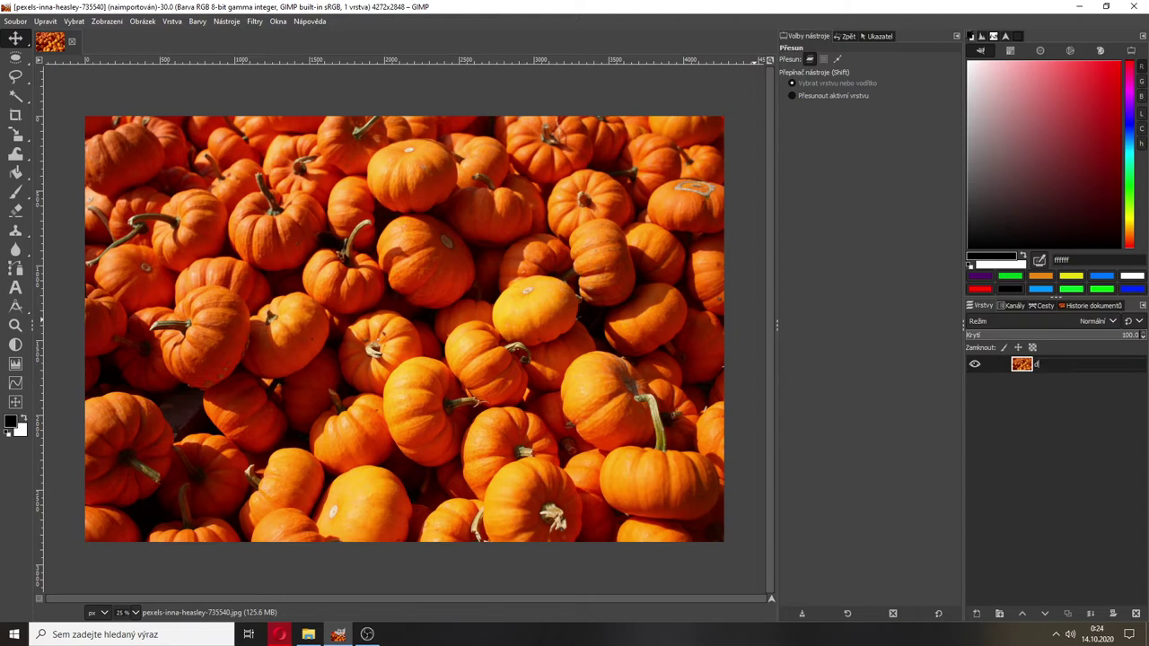
pyautogui.press('Return')
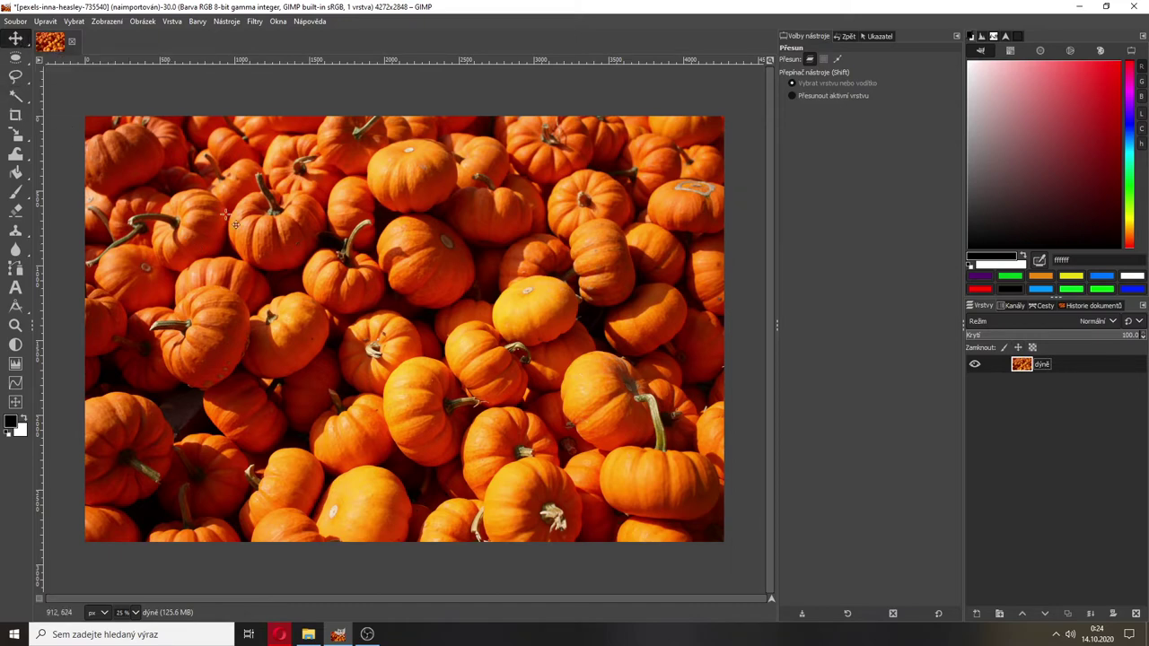
# Try moving the dýně layer to different positions on the canvas and undo the moves
pyautogui.moveTo(225, 215); pyautogui.dragTo(237, 456)
pyautogui.moveTo(286, 408); pyautogui.dragTo(323, 258)
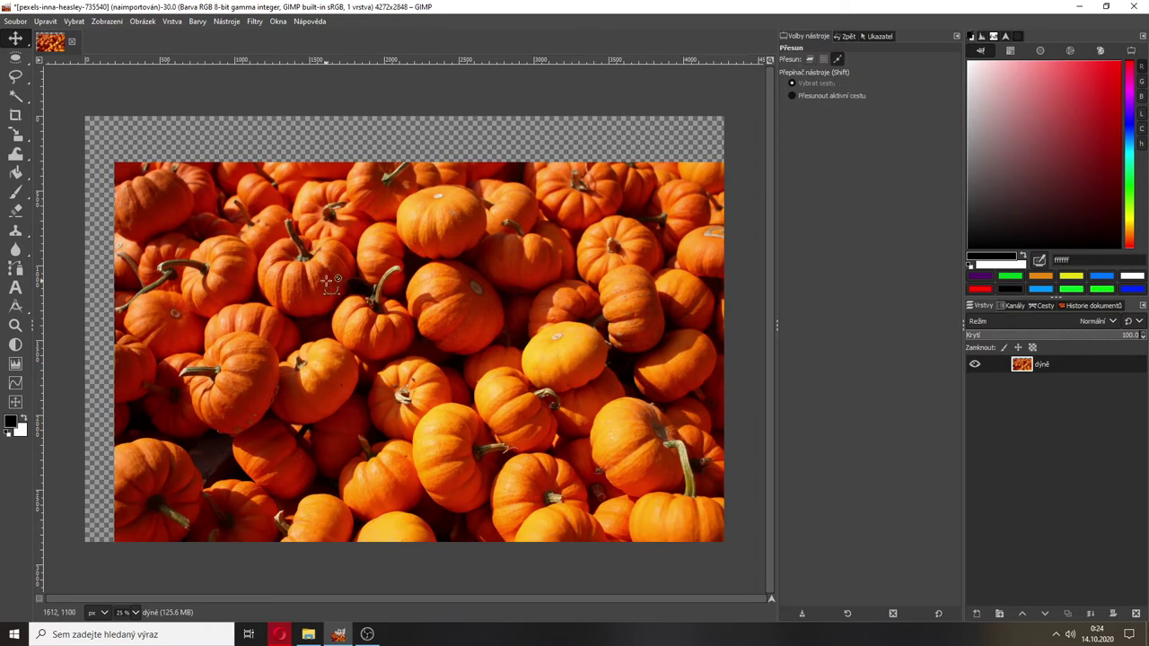
pyautogui.hotkey('ctrl', 'z')
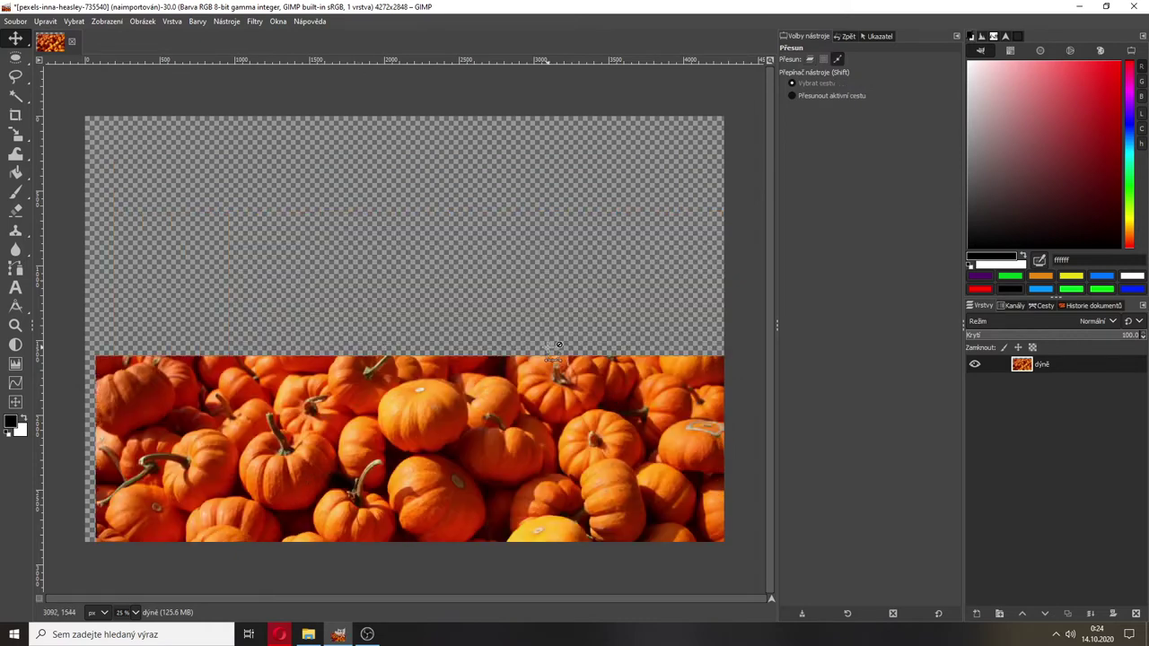
pyautogui.hotkey('ctrl', 'z')
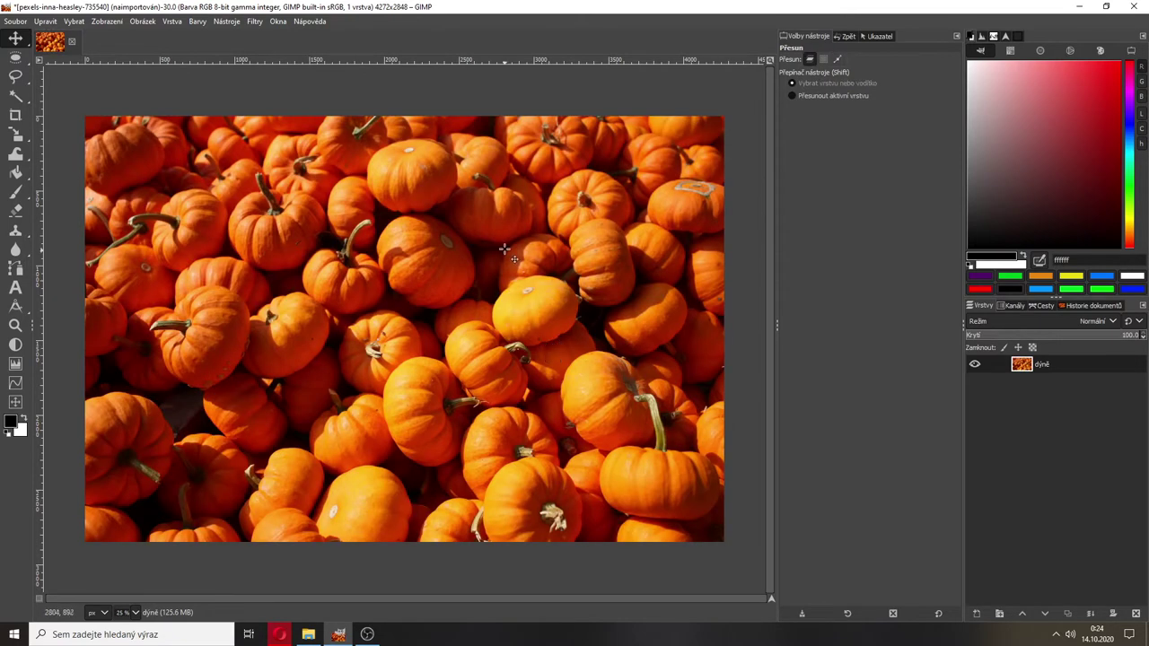
pyautogui.hotkey('ctrl', 'z')
# Go through the states in the undo history and return the image to its base state
pyautogui.click(850, 37)
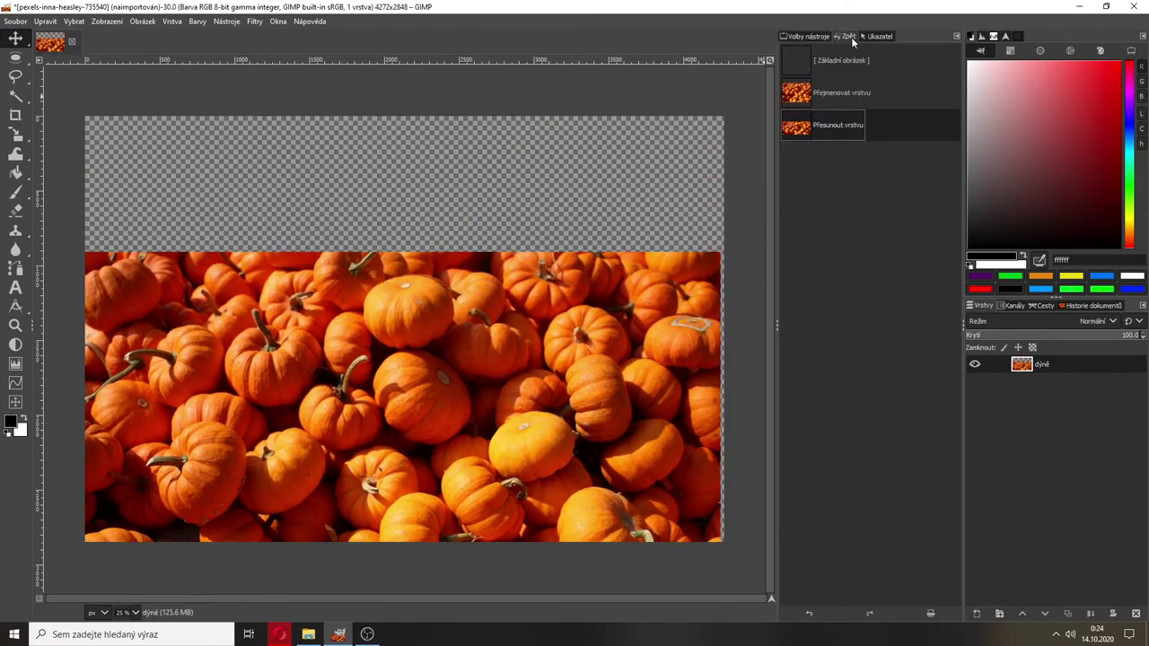
pyautogui.click(834, 60)
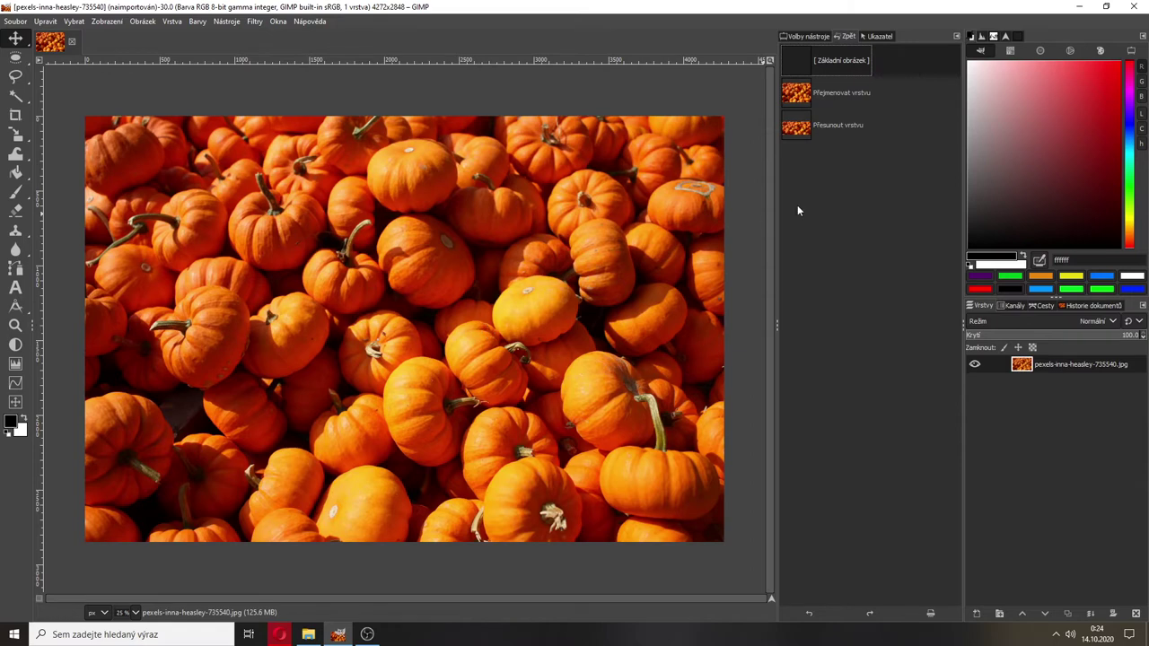
pyautogui.click(836, 127)
pyautogui.click(828, 94)
pyautogui.click(831, 61)
# Add a vertical guide at 2000 px and a horizontal guide at about 1356 px on the pumpkin photo
pyautogui.moveTo(41, 122); pyautogui.dragTo(386, 171)
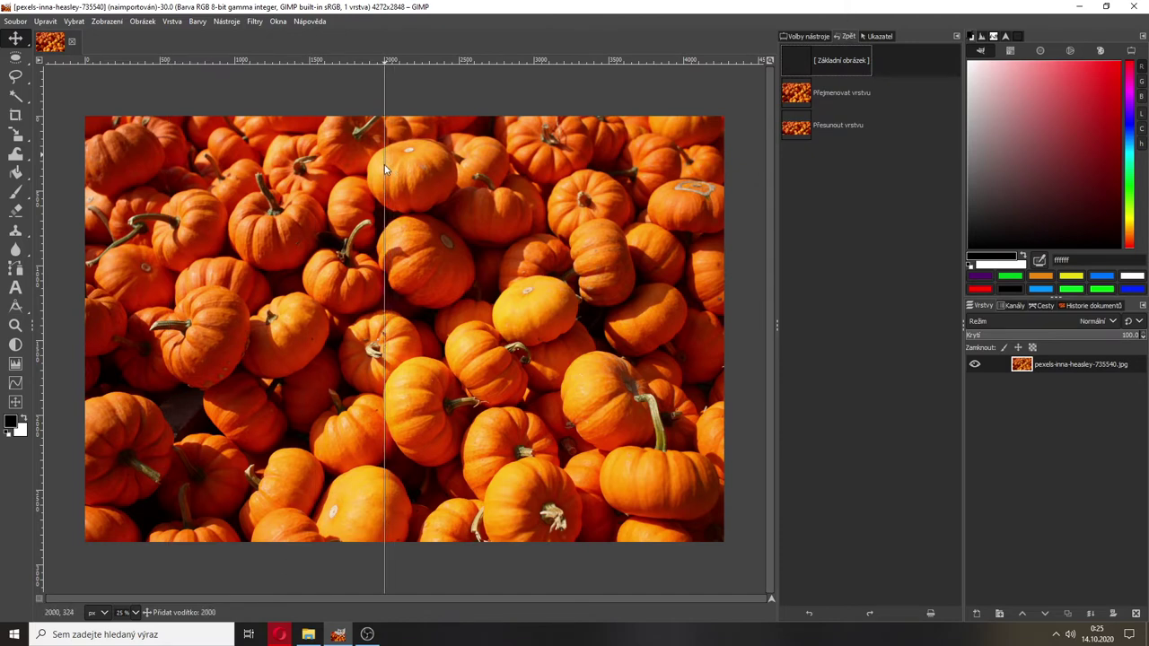
pyautogui.moveTo(386, 171); pyautogui.dragTo(386, 171)
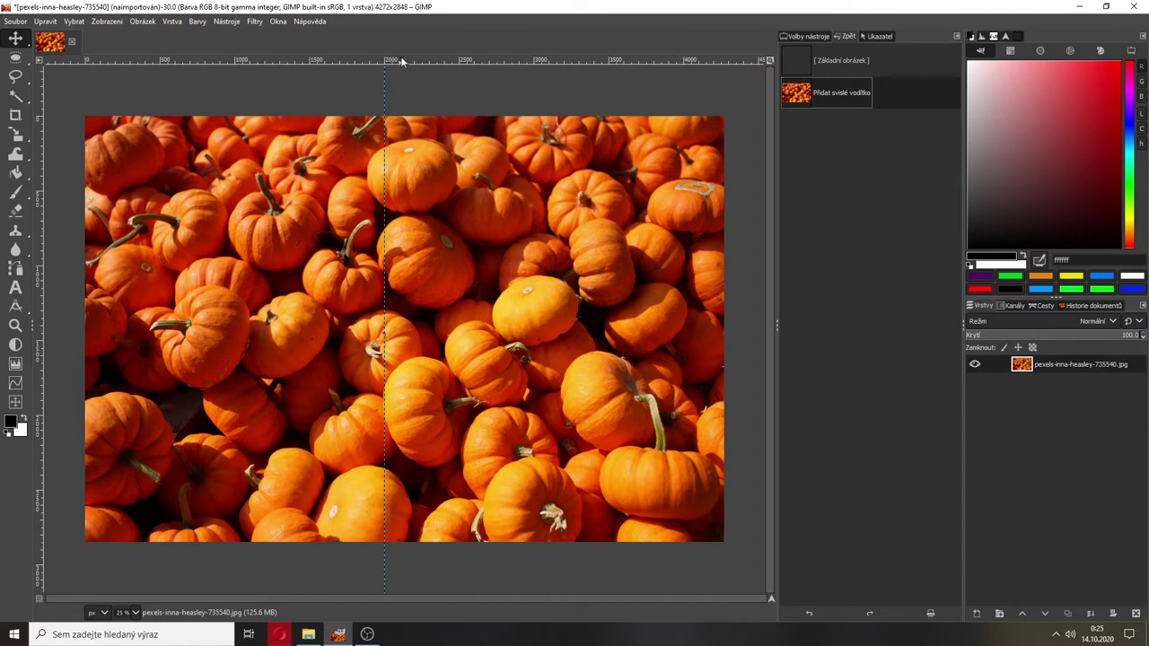
pyautogui.moveTo(416, 63); pyautogui.dragTo(391, 323)
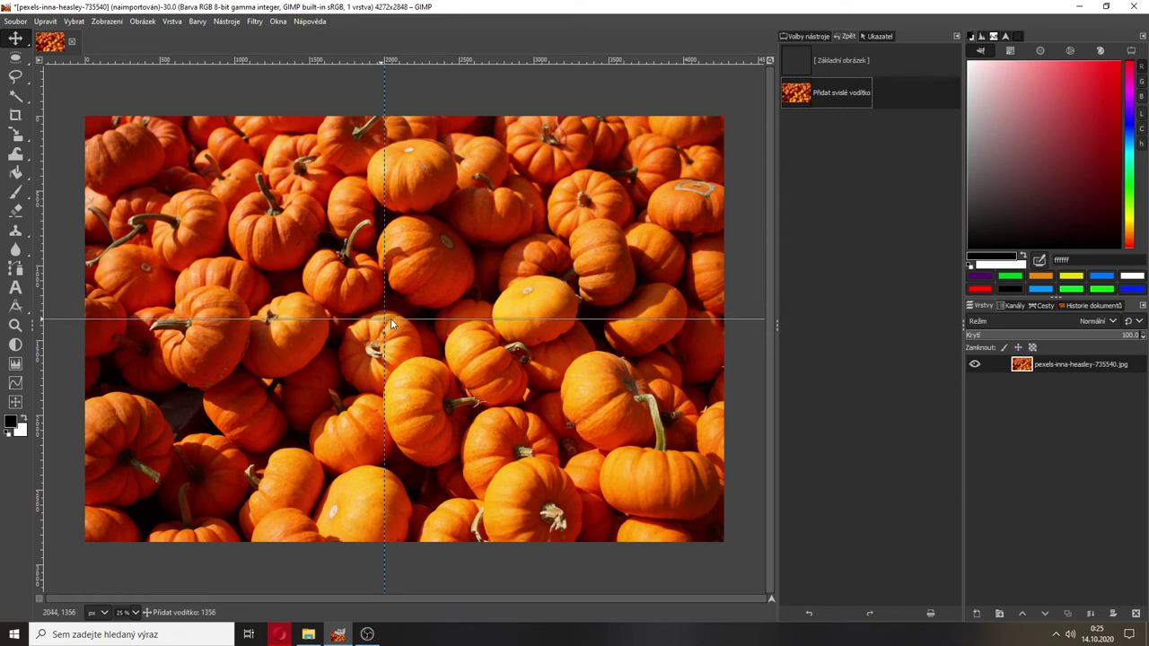
pyautogui.moveTo(390, 323); pyautogui.dragTo(390, 321)
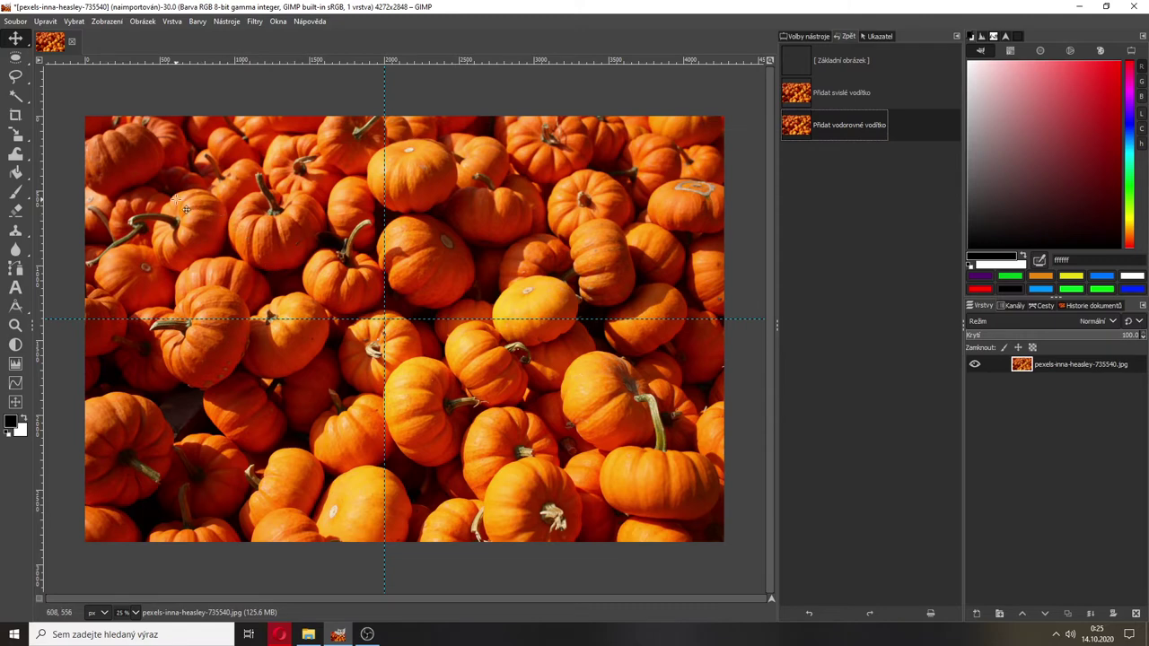
# Make a rectangular selection of about 2192 × 1612 px over the photo's upper-left part, ending where the two guides cross
pyautogui.click(16, 59)
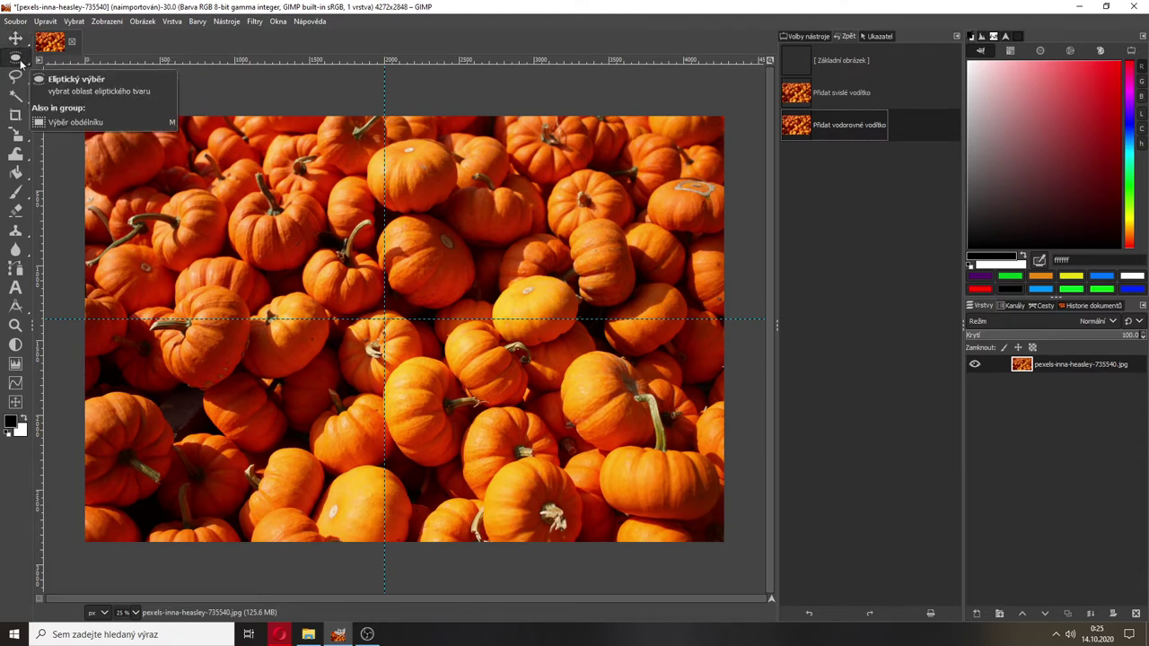
pyautogui.click(16, 58)
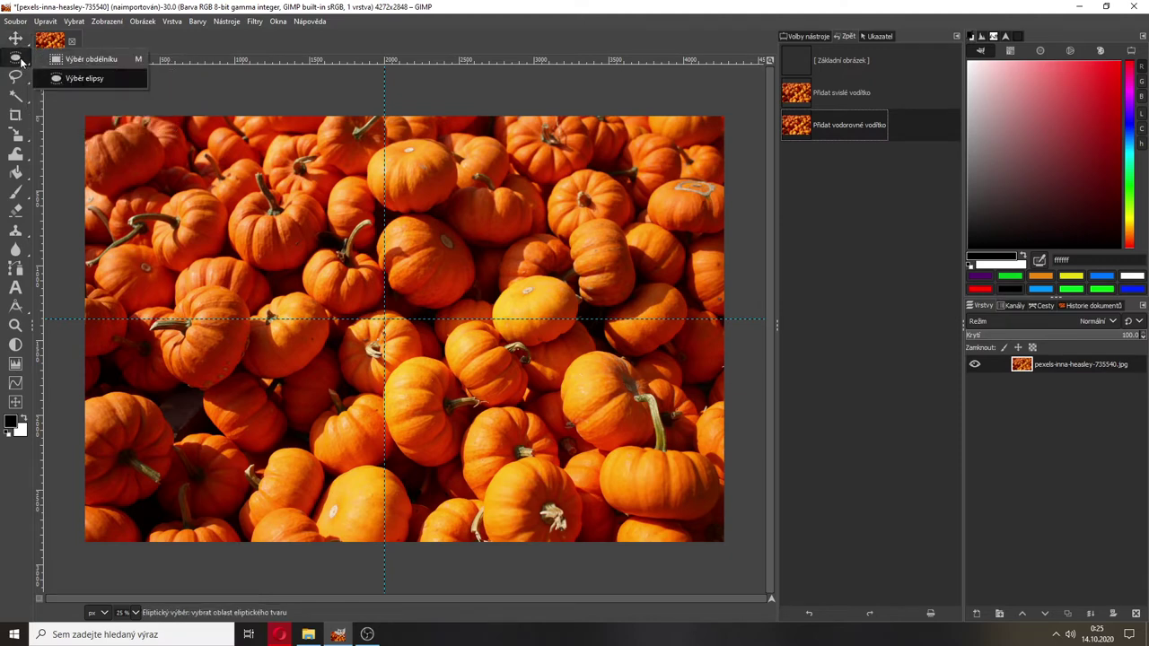
pyautogui.click(92, 61)
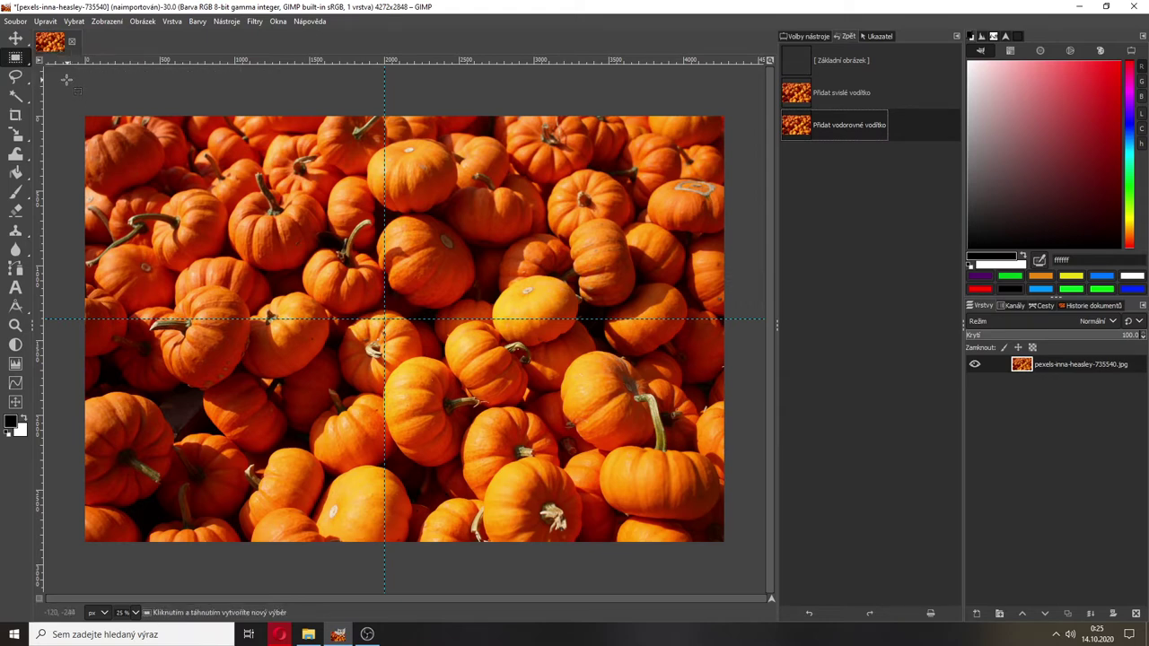
pyautogui.moveTo(55, 78); pyautogui.dragTo(384, 319)
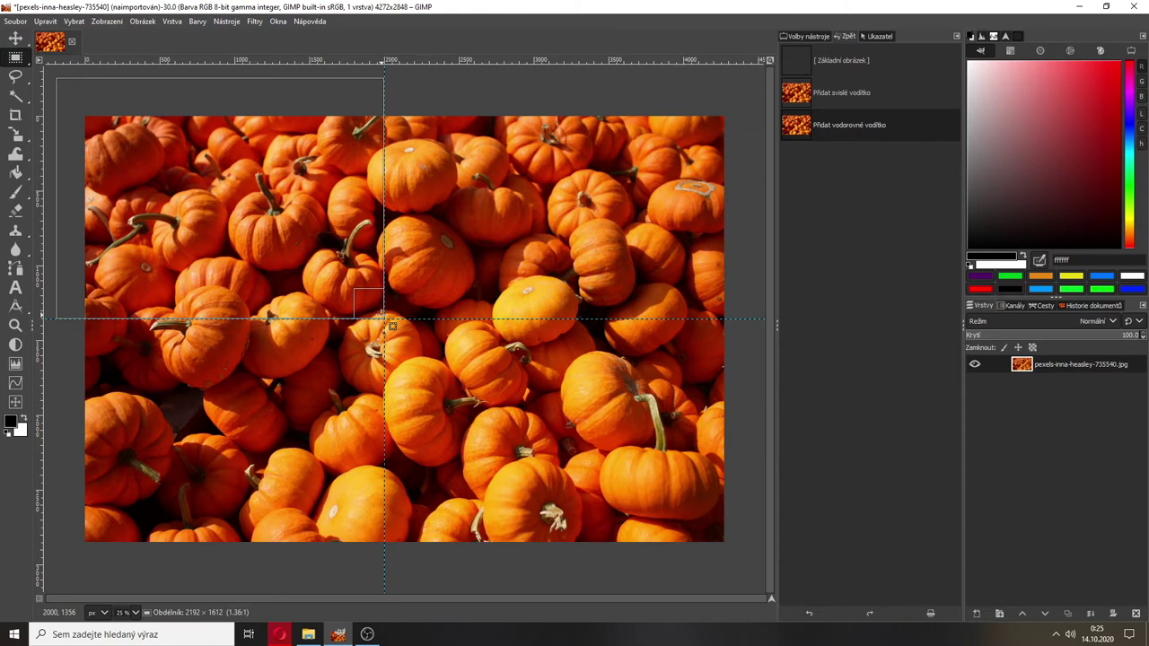
pyautogui.moveTo(384, 319); pyautogui.dragTo(384, 318)
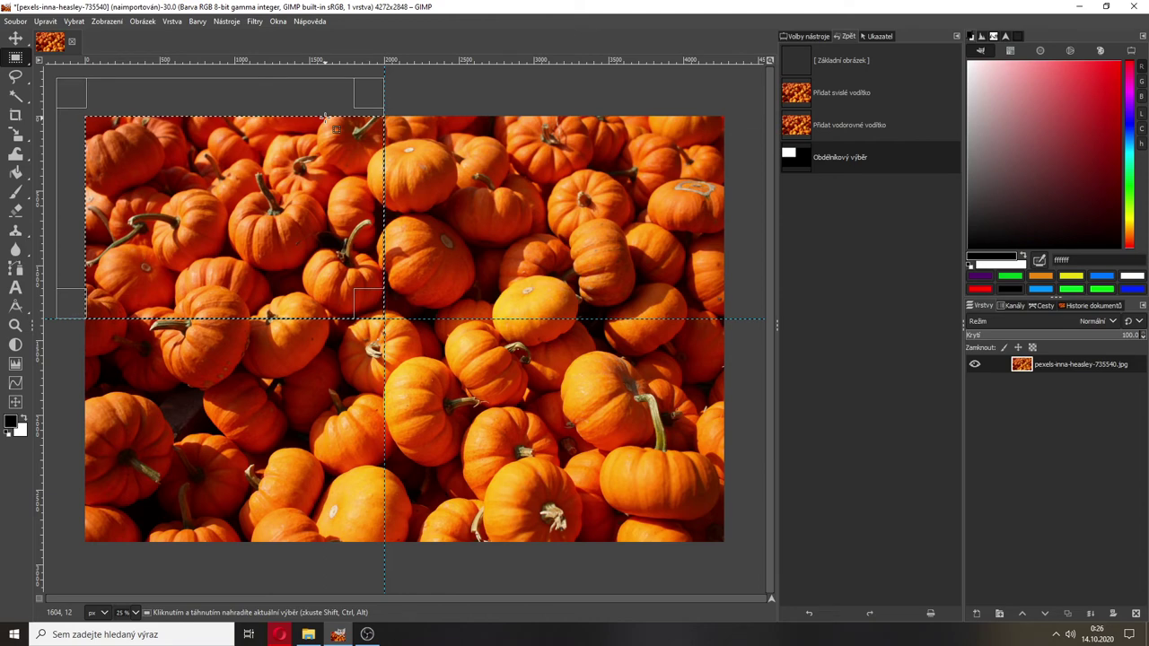
# Try deleting the selected part of the photo layer and undo the deletion
pyautogui.press('Delete')
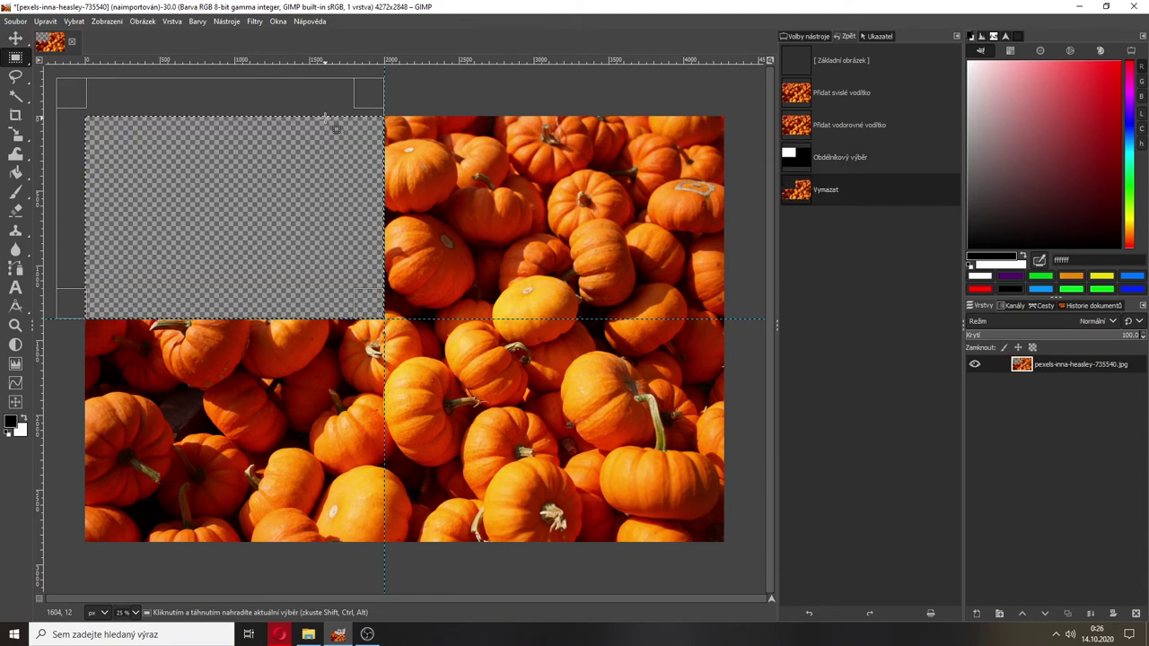
pyautogui.hotkey('ctrl', 'z')
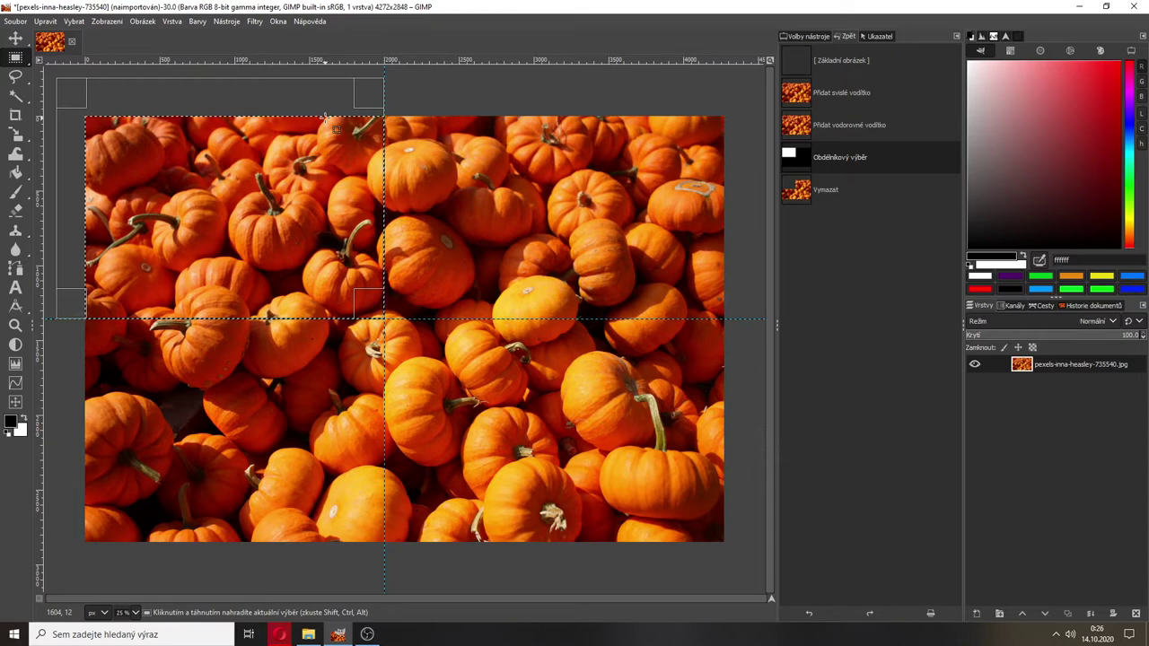
# Add a new layer above the pumpkin photo and name it transparent
pyautogui.click(980, 615)
pyautogui.moveTo(945, 323); pyautogui.dragTo(714, 198)
pyautogui.click(831, 483)
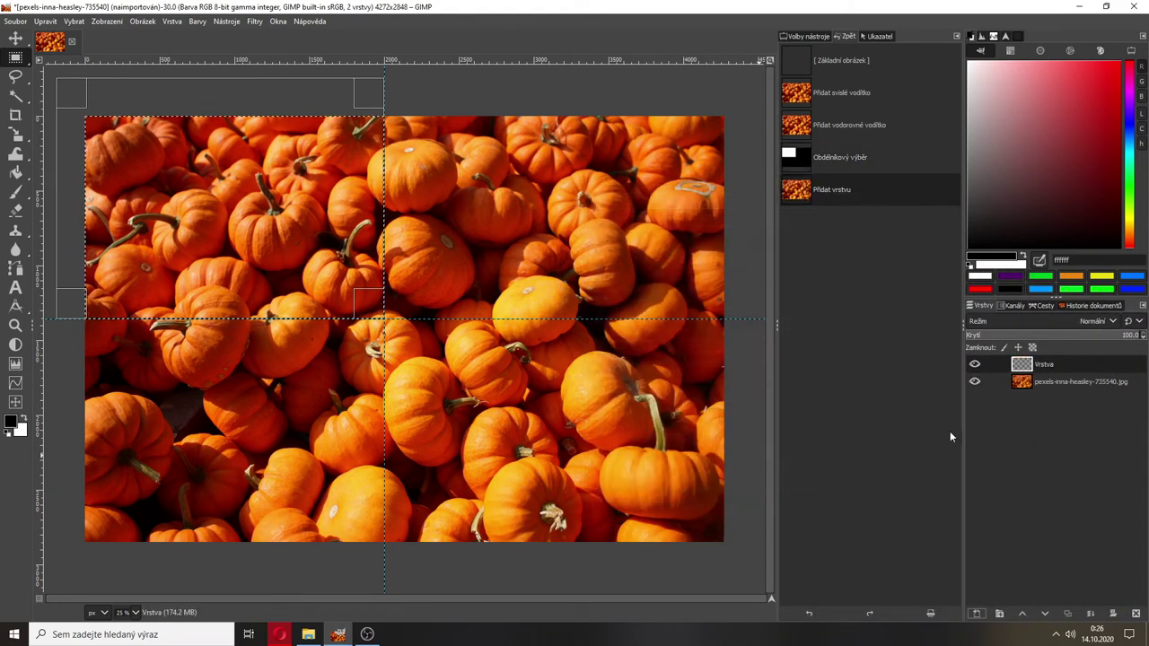
pyautogui.doubleClick(1044, 364)
pyautogui.write('tra')
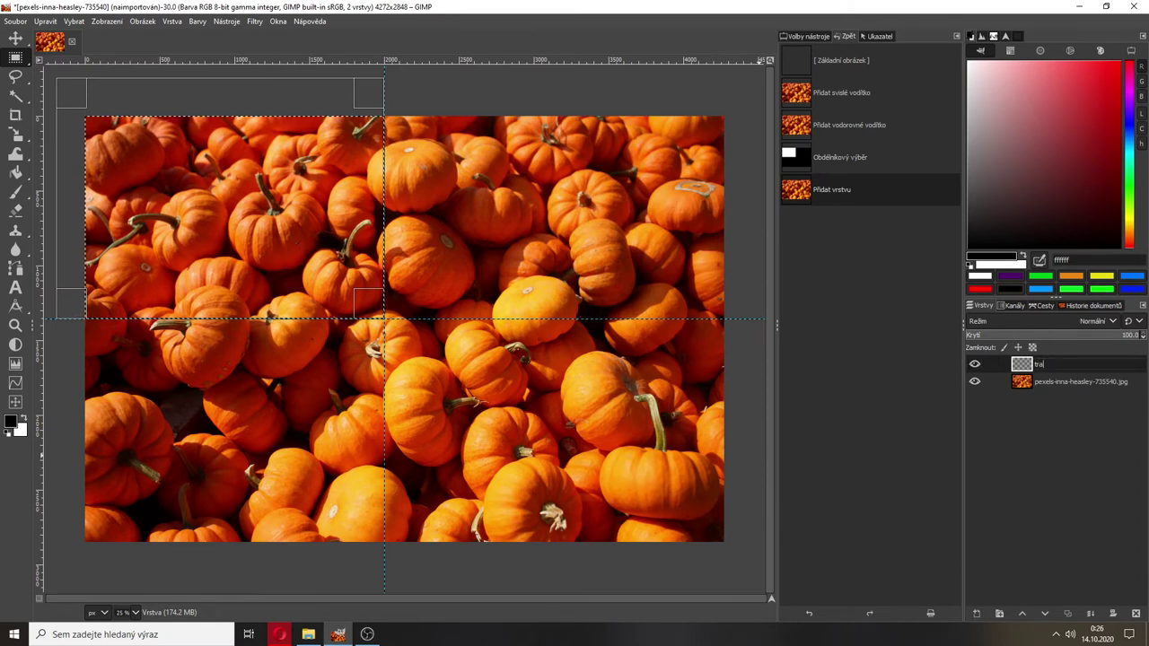
pyautogui.press('BackSpace')
pyautogui.press('BackSpace')
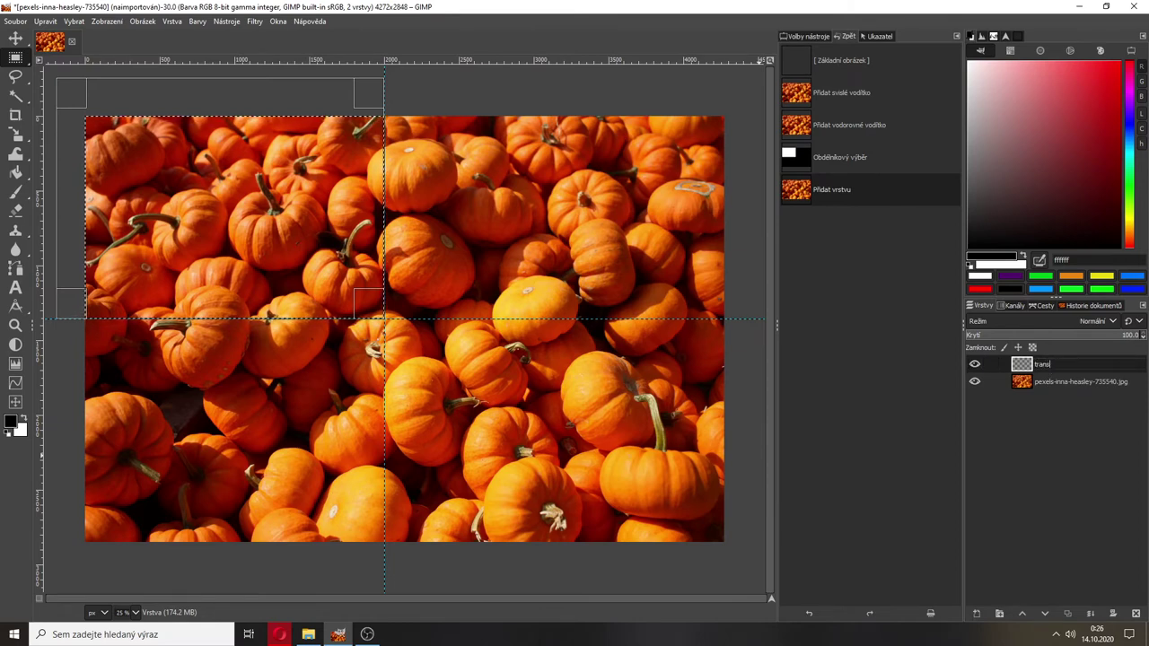
pyautogui.press('Return')
pyautogui.write('parent')
pyautogui.press('Return')
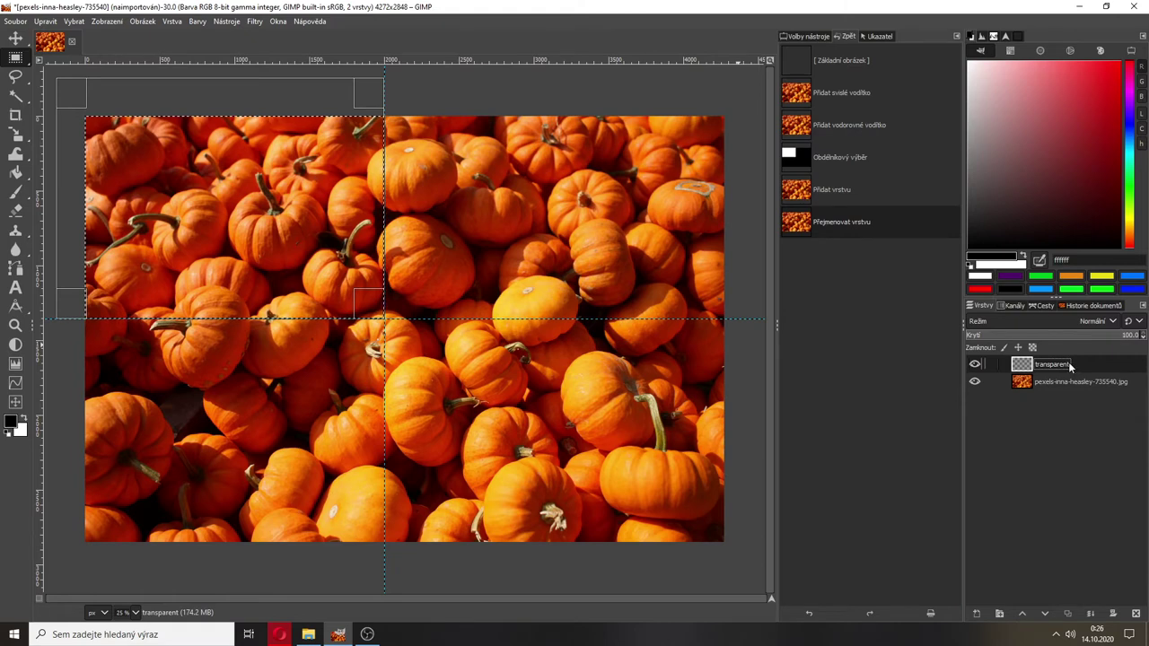
# Fill the upper-left selection on the transparent layer with pure red (ff0000) using Bucket Fill
pyautogui.click(20, 173)
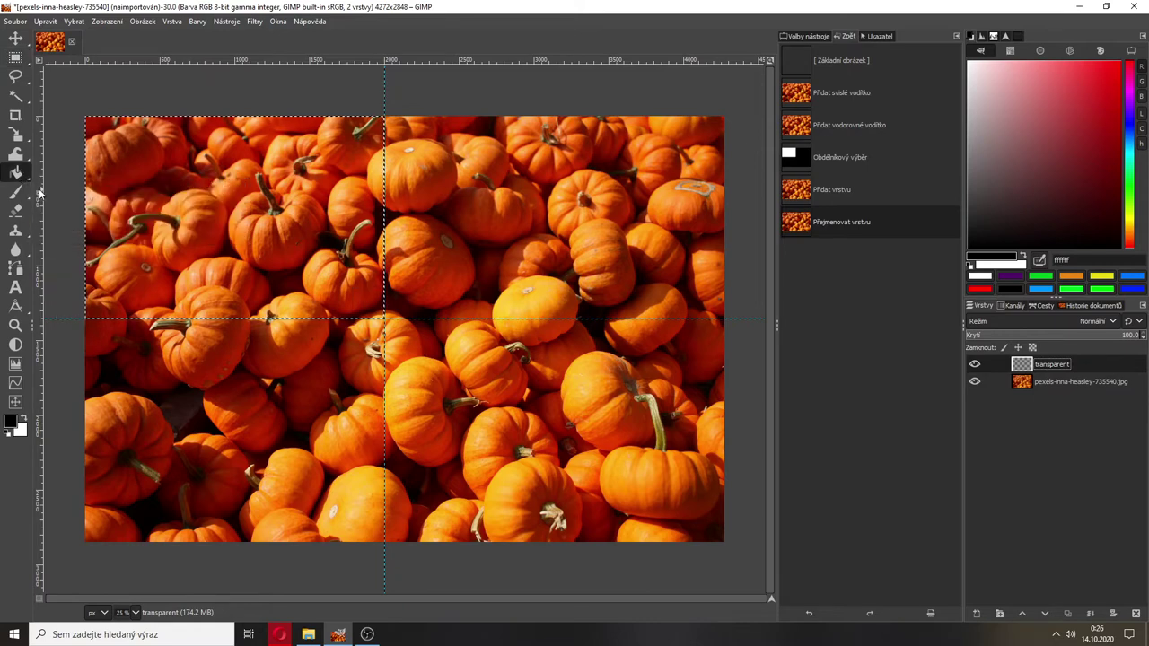
pyautogui.click(13, 421)
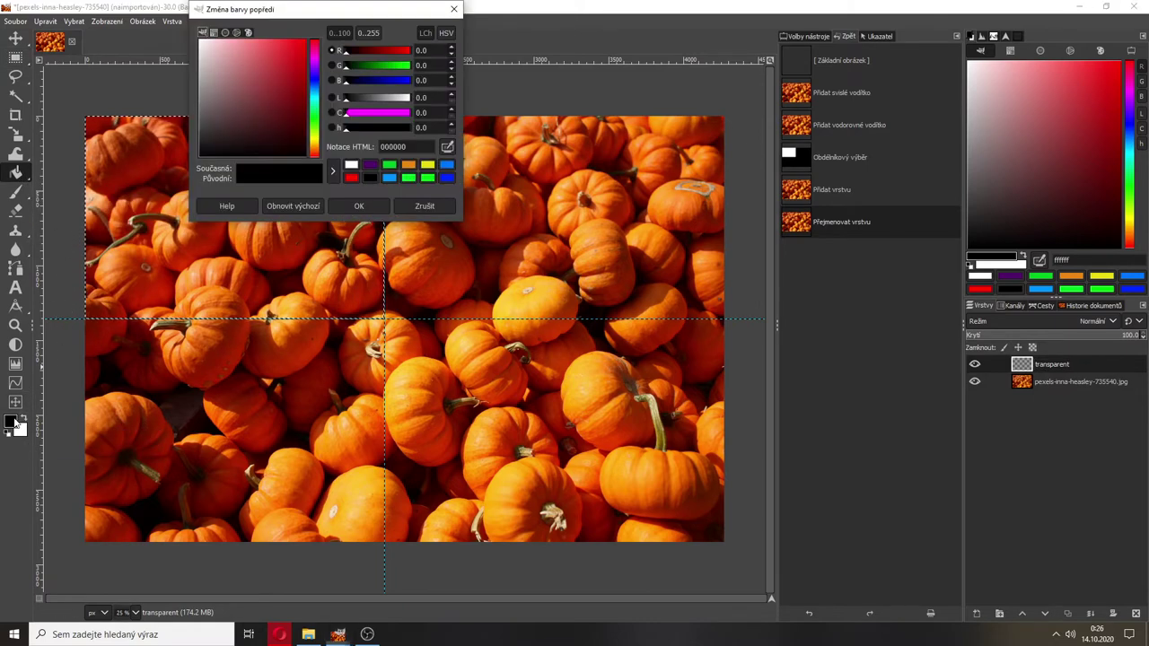
pyautogui.moveTo(278, 84); pyautogui.dragTo(339, 27)
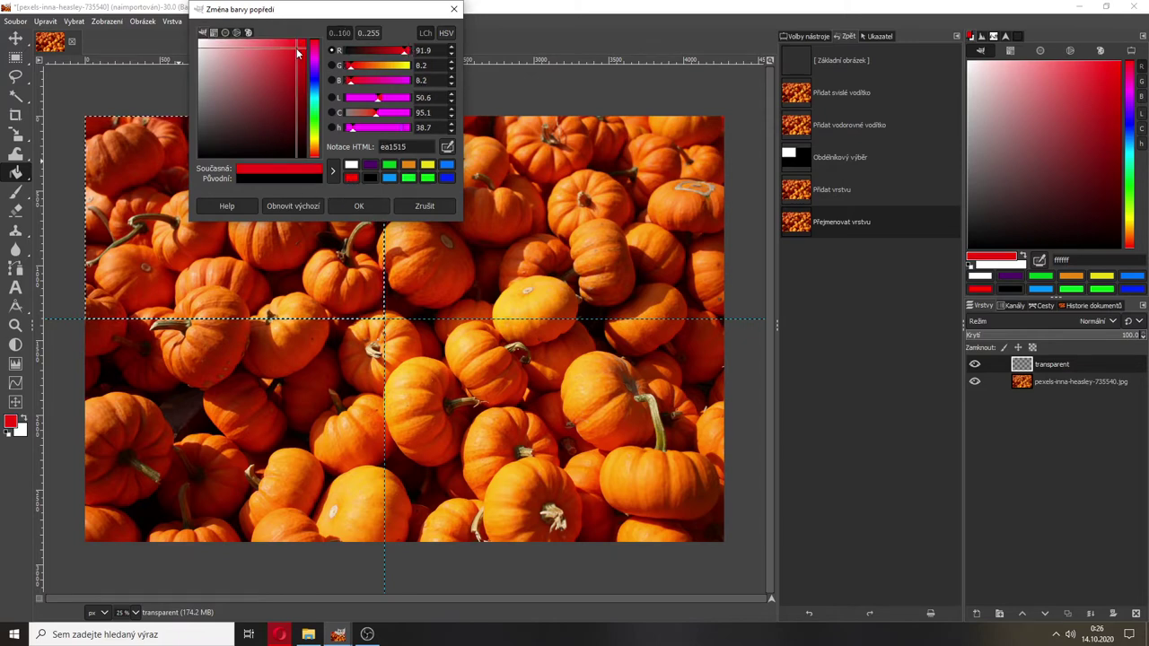
pyautogui.click(357, 207)
pyautogui.click(255, 240)
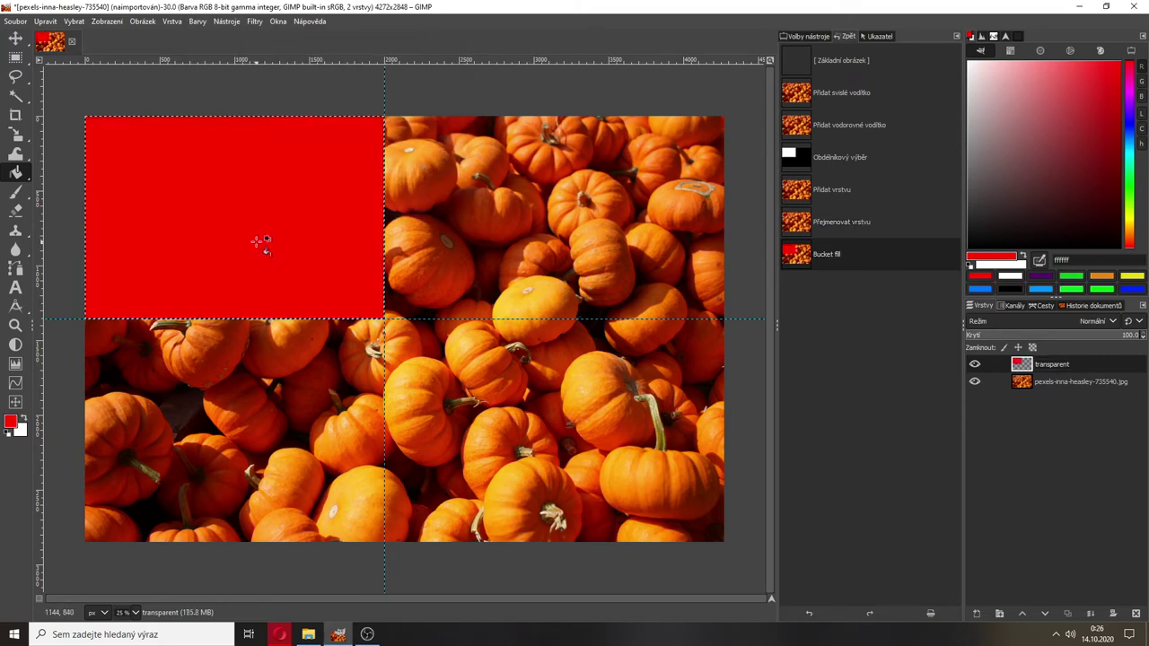
# Select the upper-right quadrant bounded by the guides and bucket-fill it with light blue (0093ff)
pyautogui.click(17, 58)
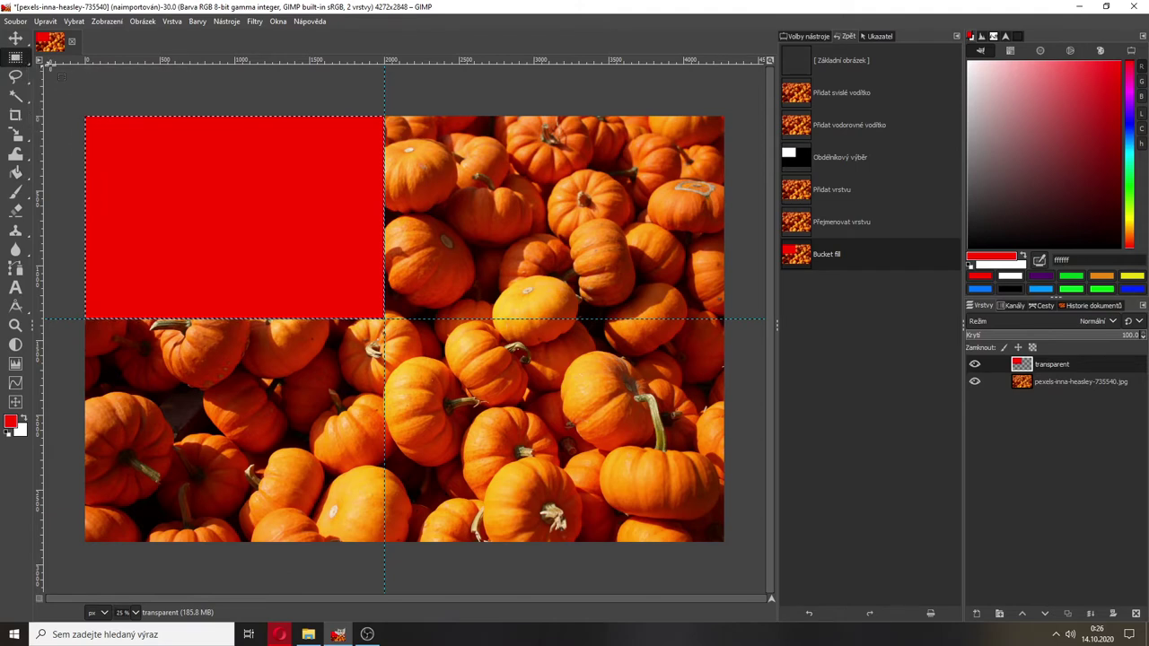
pyautogui.moveTo(748, 89); pyautogui.dragTo(406, 302)
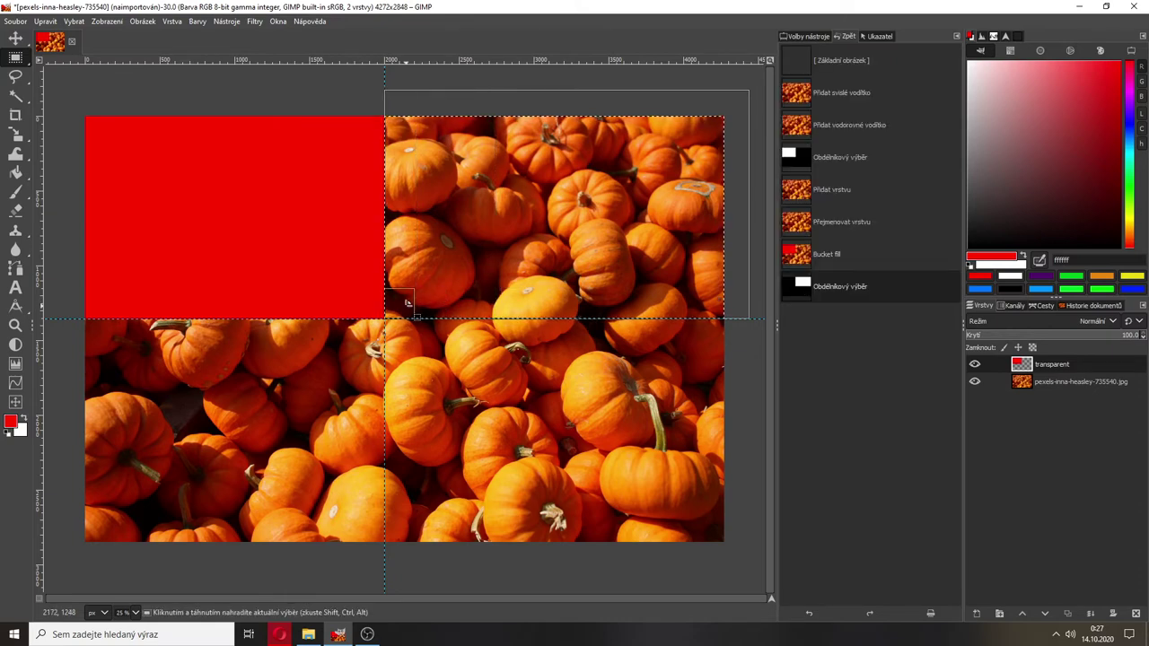
pyautogui.click(16, 424)
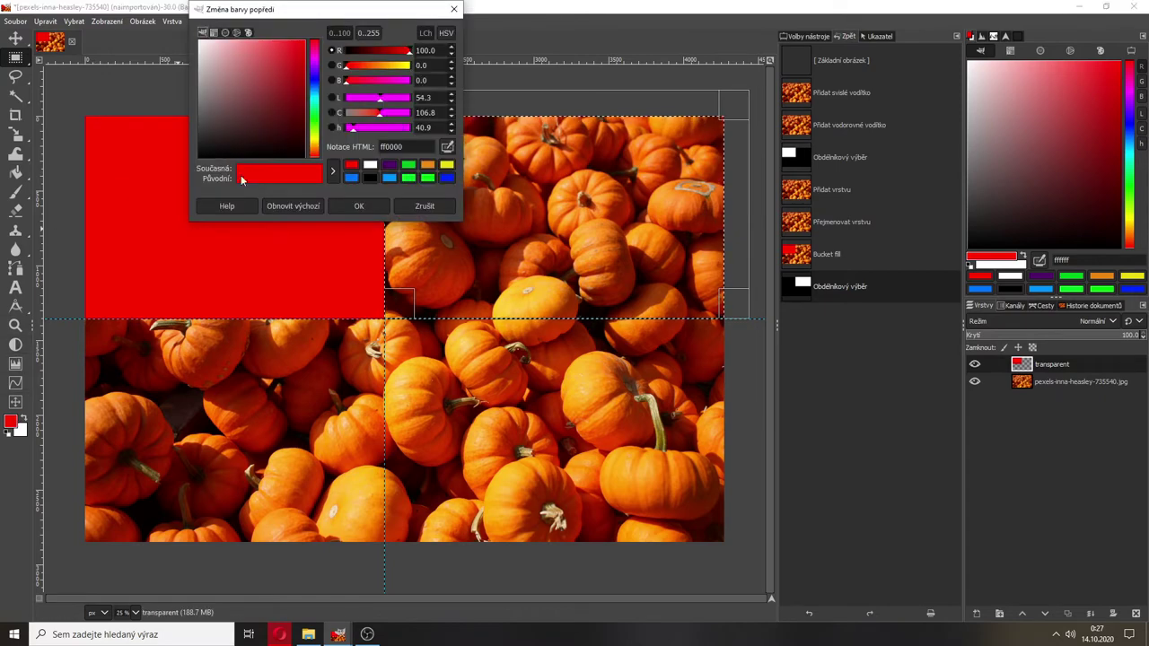
pyautogui.click(388, 178)
pyautogui.click(359, 205)
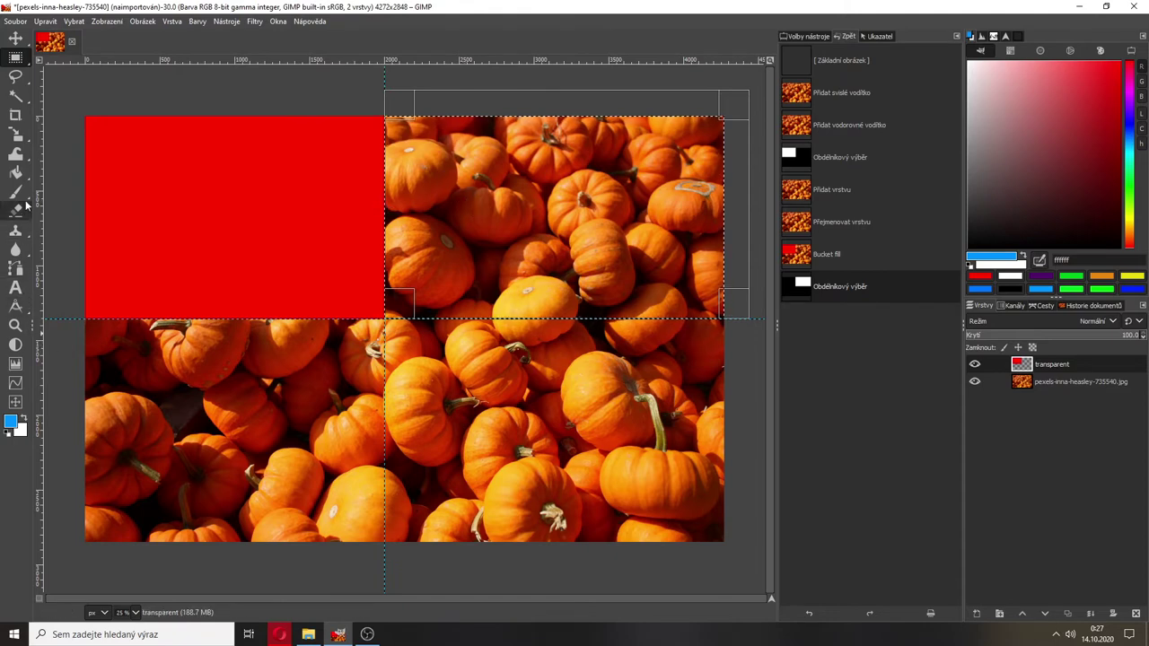
pyautogui.click(16, 173)
pyautogui.click(475, 256)
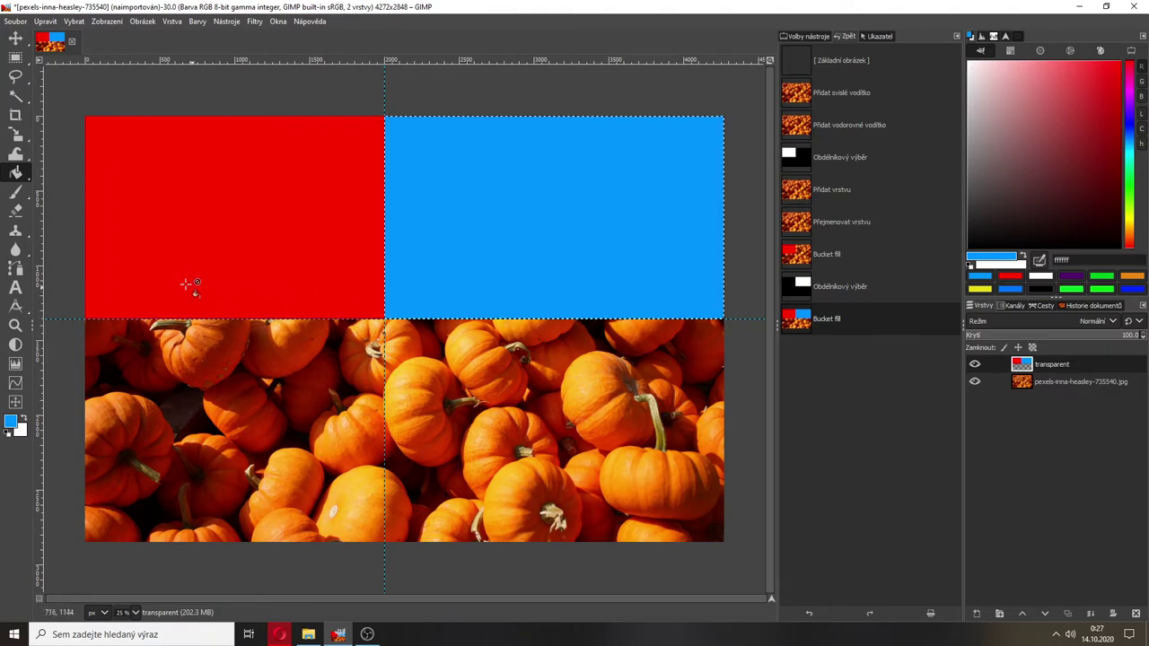
# Select the lower-left quadrant up to the guide crossing and bucket-fill it with yellow (e9dc12)
pyautogui.click(15, 56)
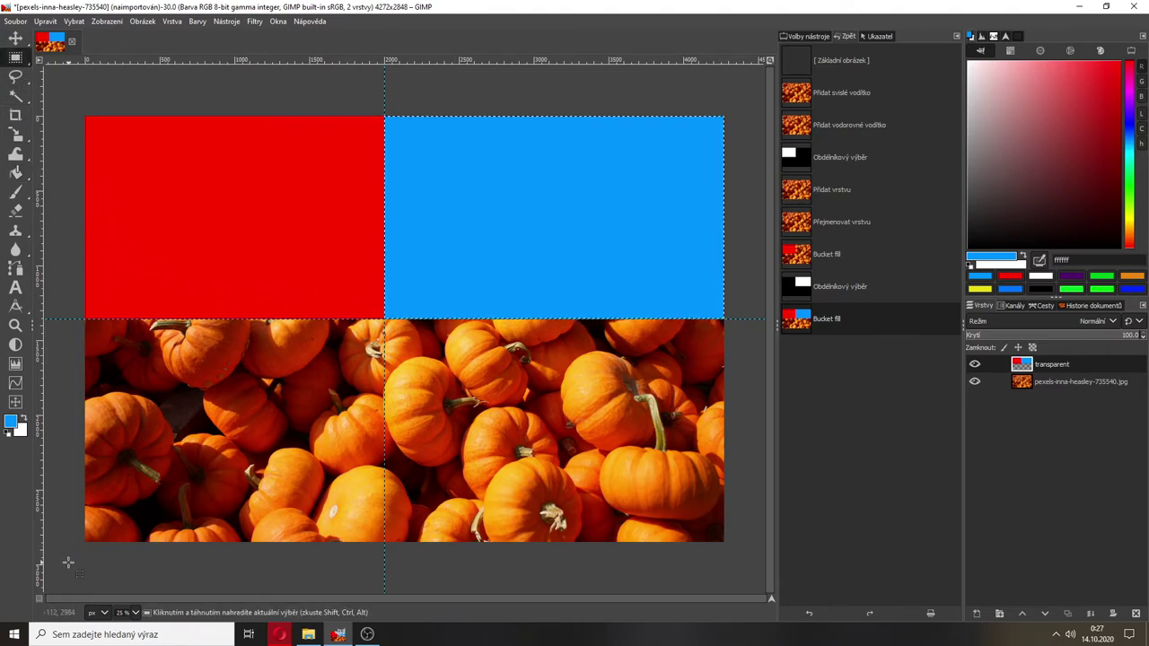
pyautogui.moveTo(68, 562); pyautogui.dragTo(384, 320)
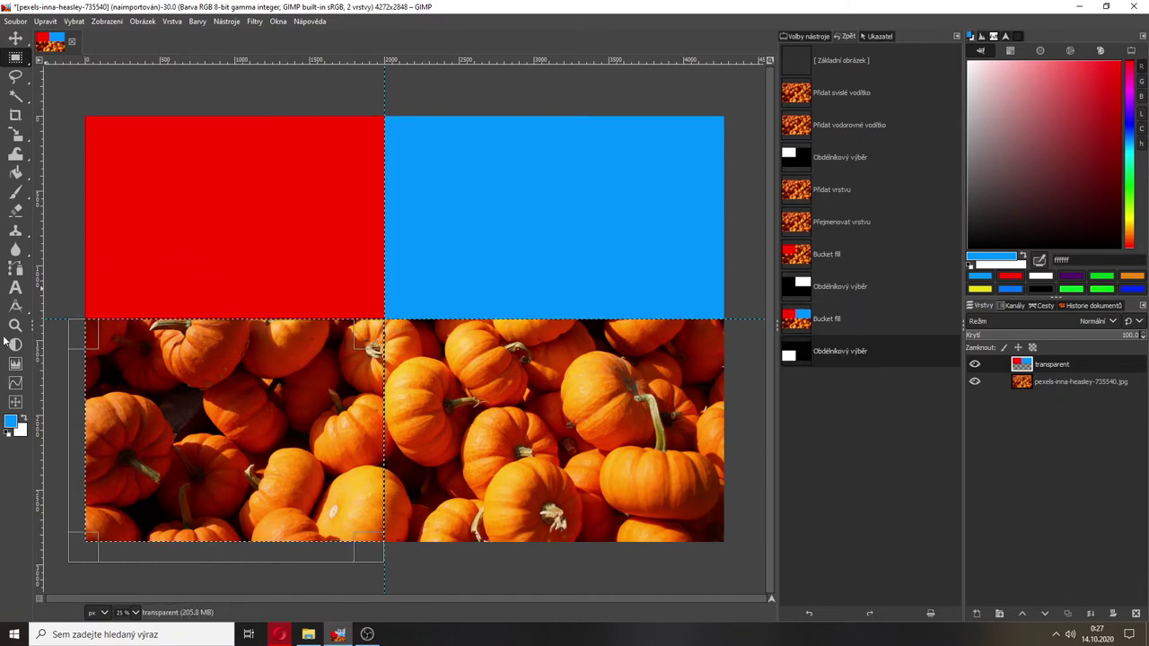
pyautogui.click(13, 422)
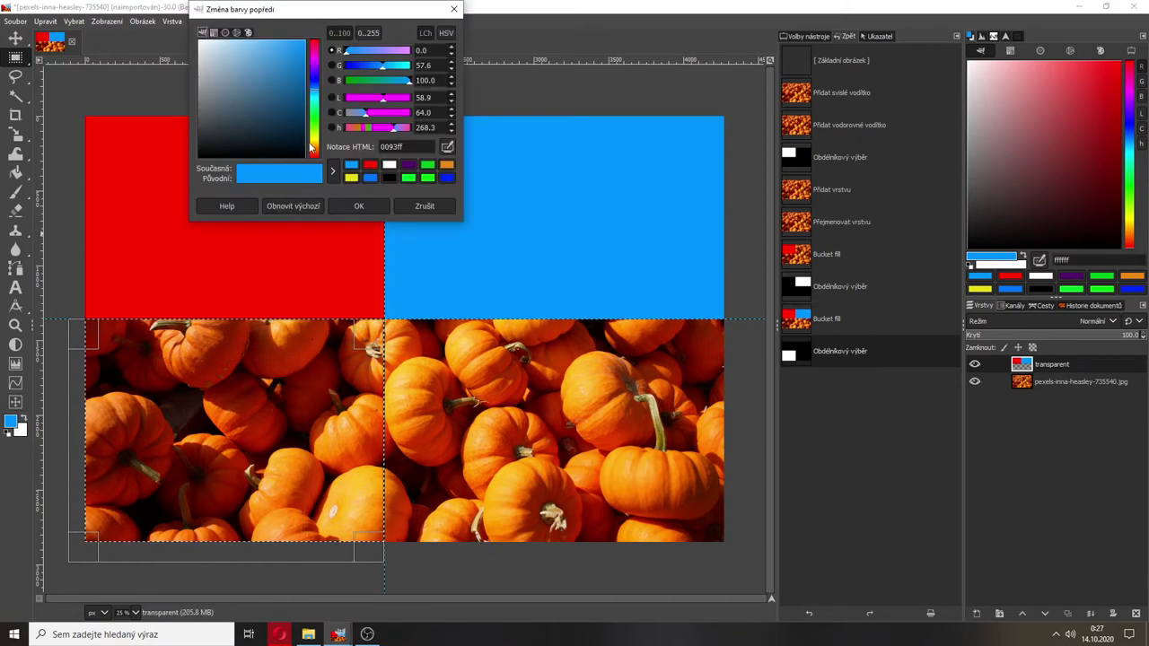
pyautogui.click(352, 177)
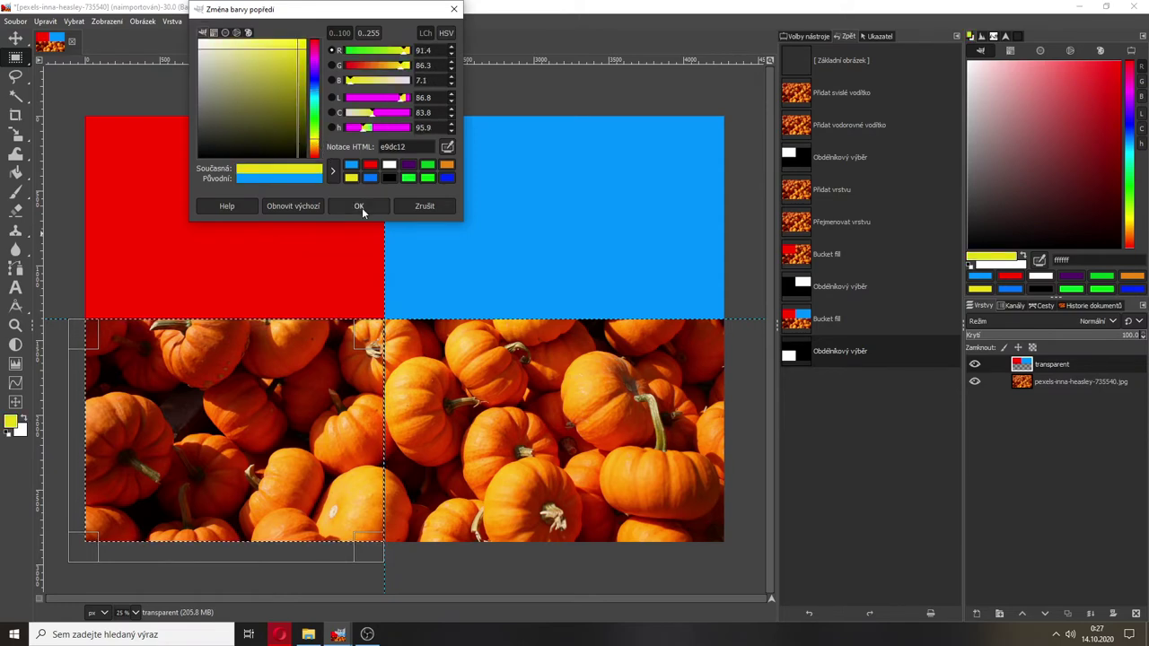
pyautogui.click(361, 207)
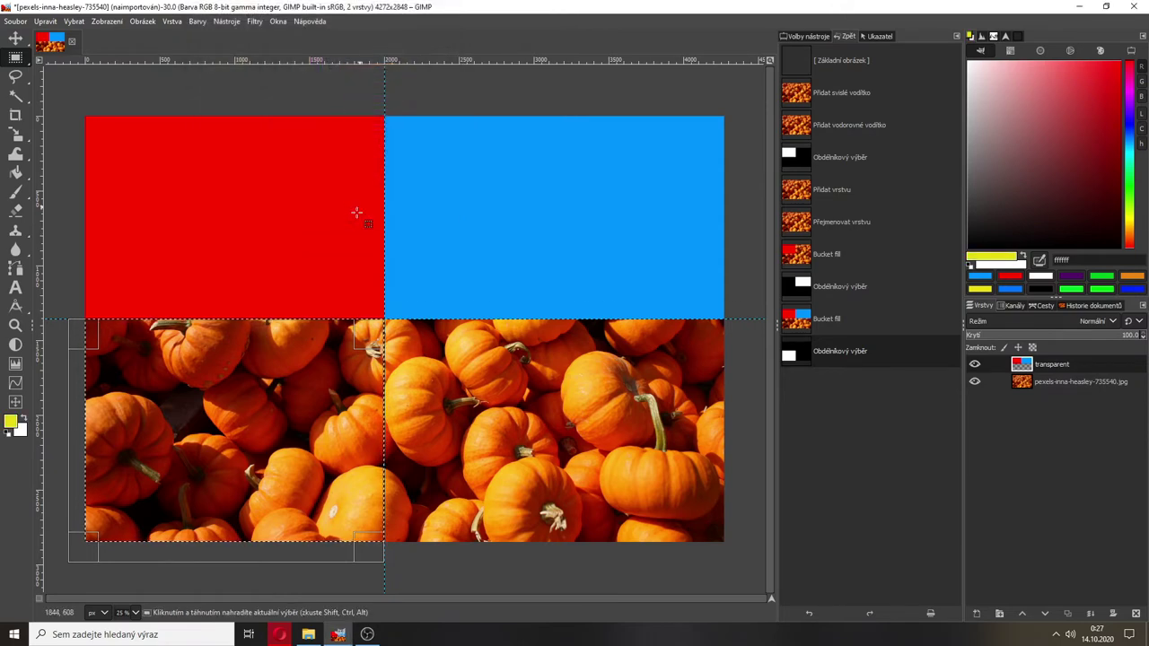
pyautogui.click(15, 172)
pyautogui.click(178, 398)
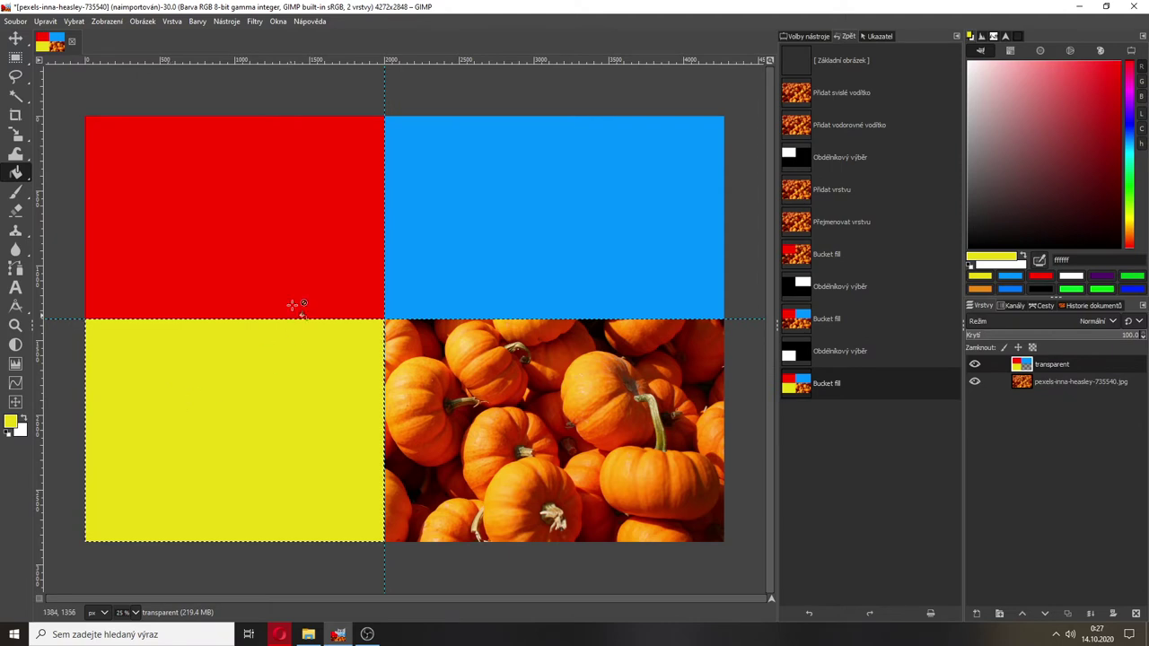
# Select the lower-right quadrant from the guide crossing, about 2480 × 1668 px, and bucket-fill it with dark purple (50006a)
pyautogui.click(15, 57)
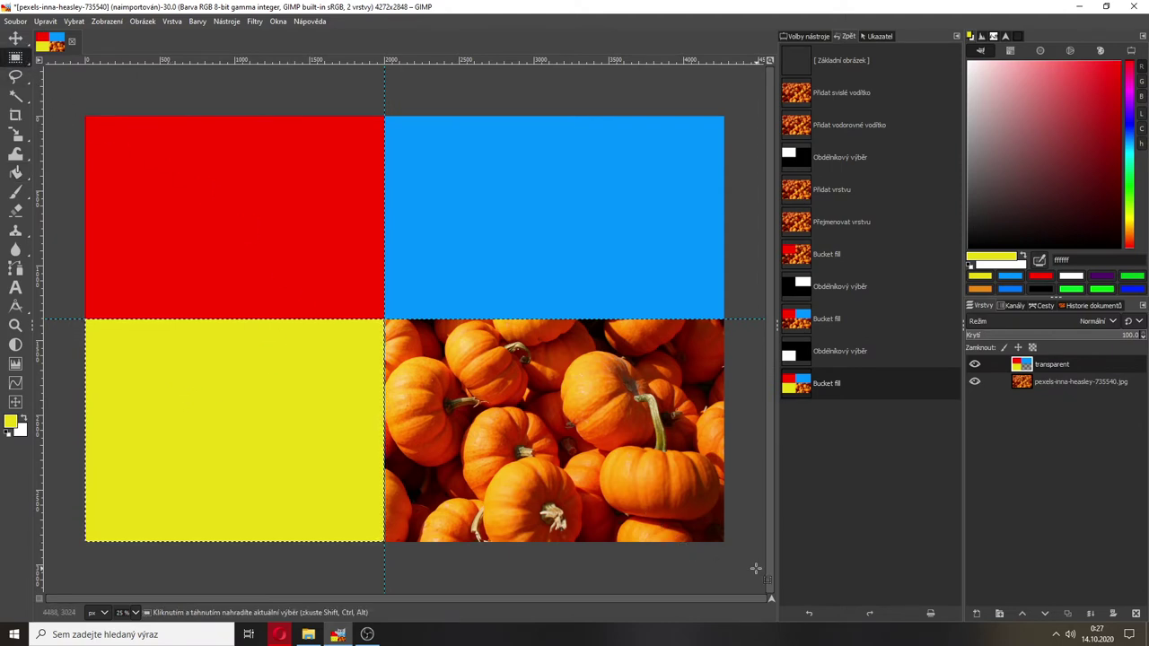
pyautogui.moveTo(755, 568); pyautogui.dragTo(390, 331)
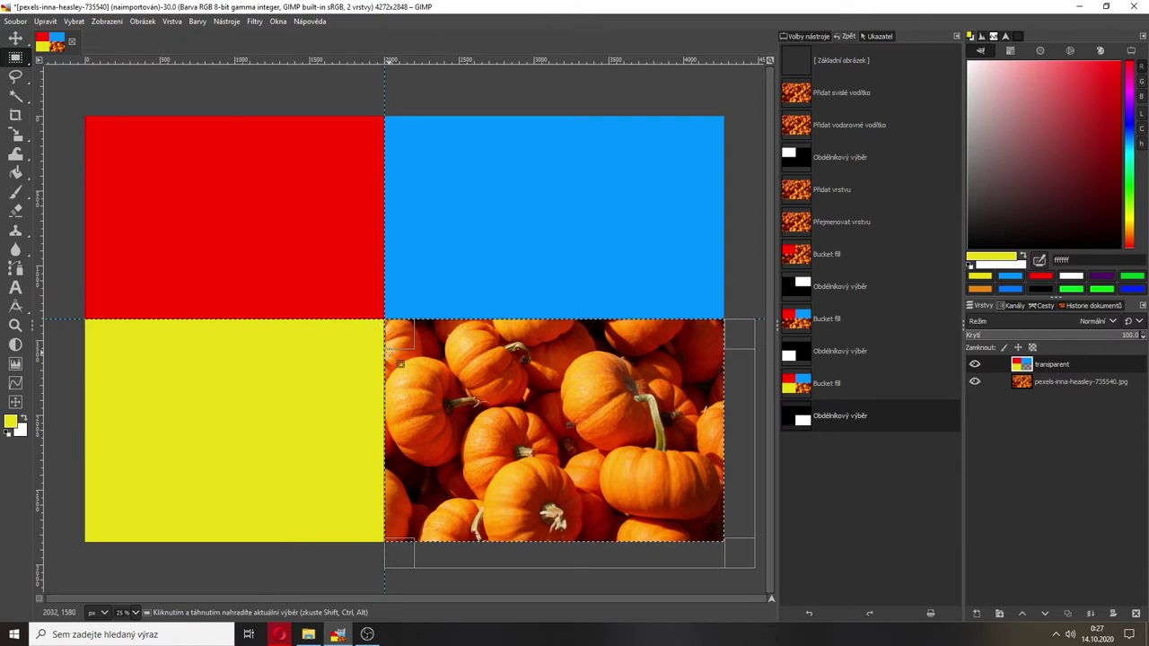
pyautogui.click(808, 36)
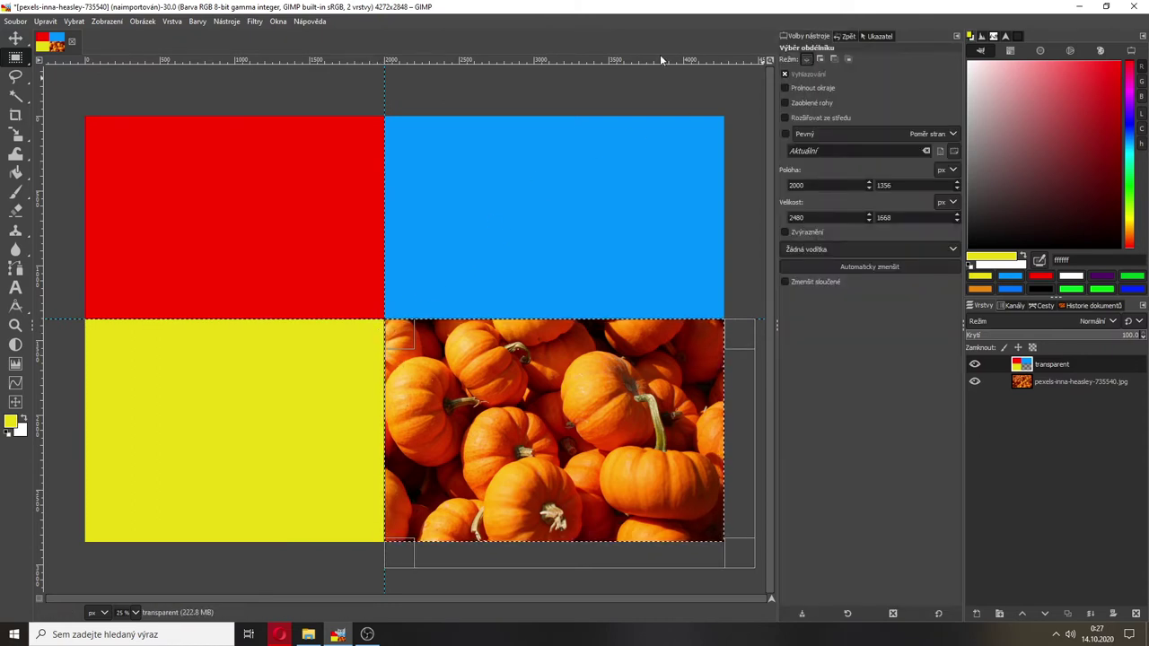
pyautogui.click(11, 420)
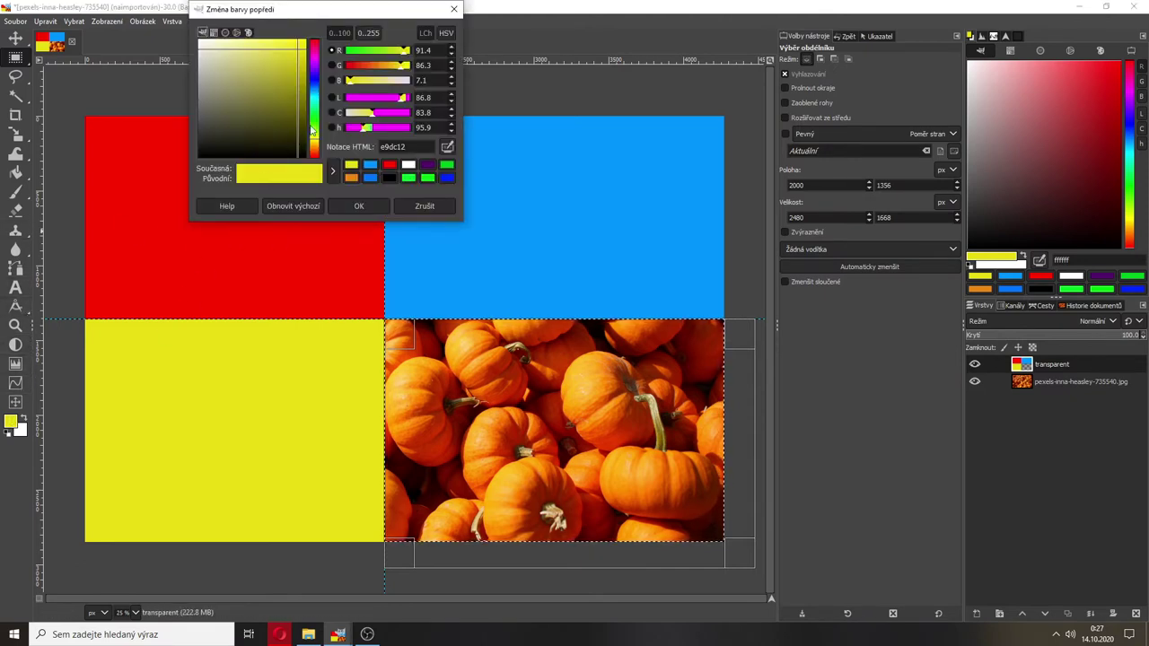
pyautogui.click(429, 165)
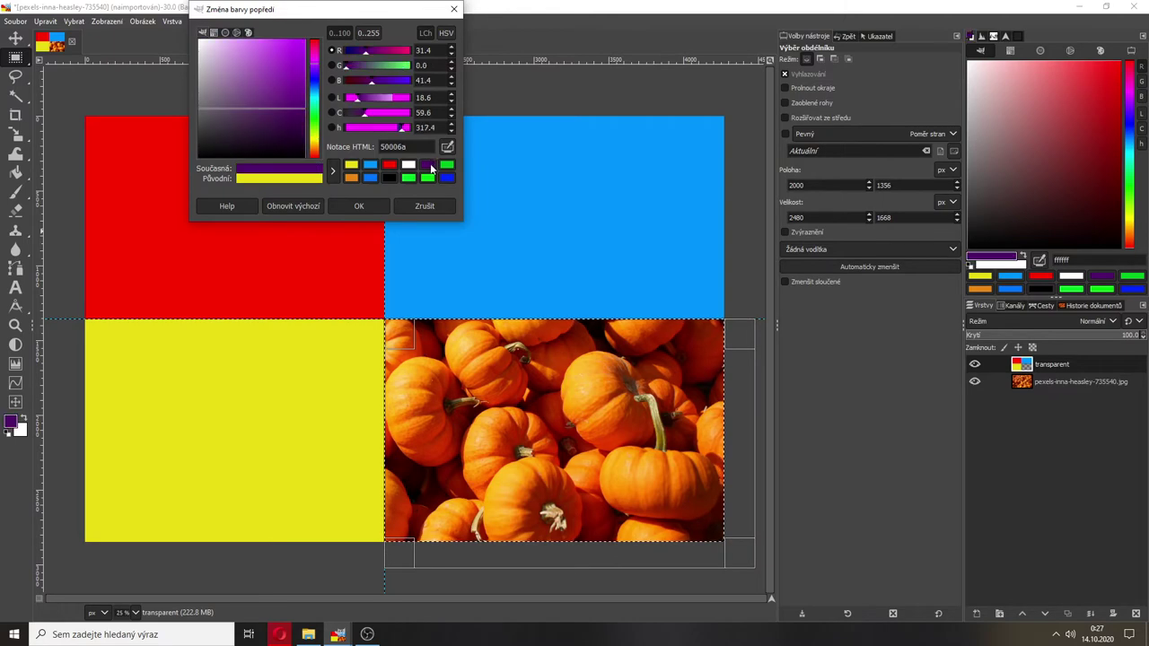
pyautogui.click(348, 213)
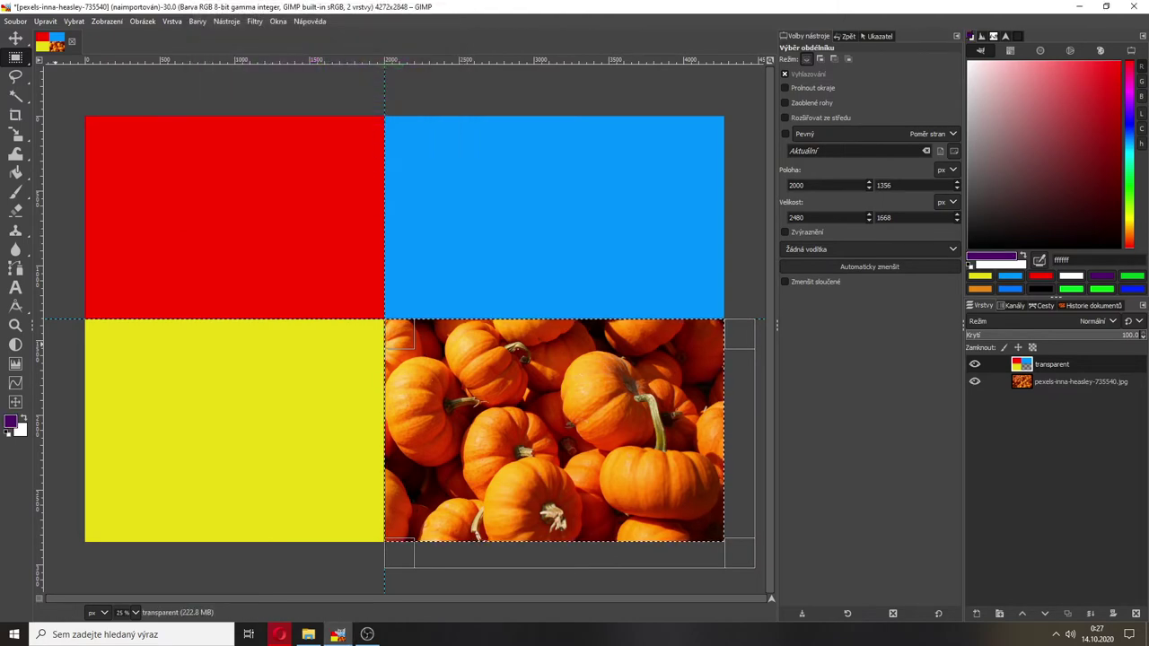
pyautogui.click(17, 174)
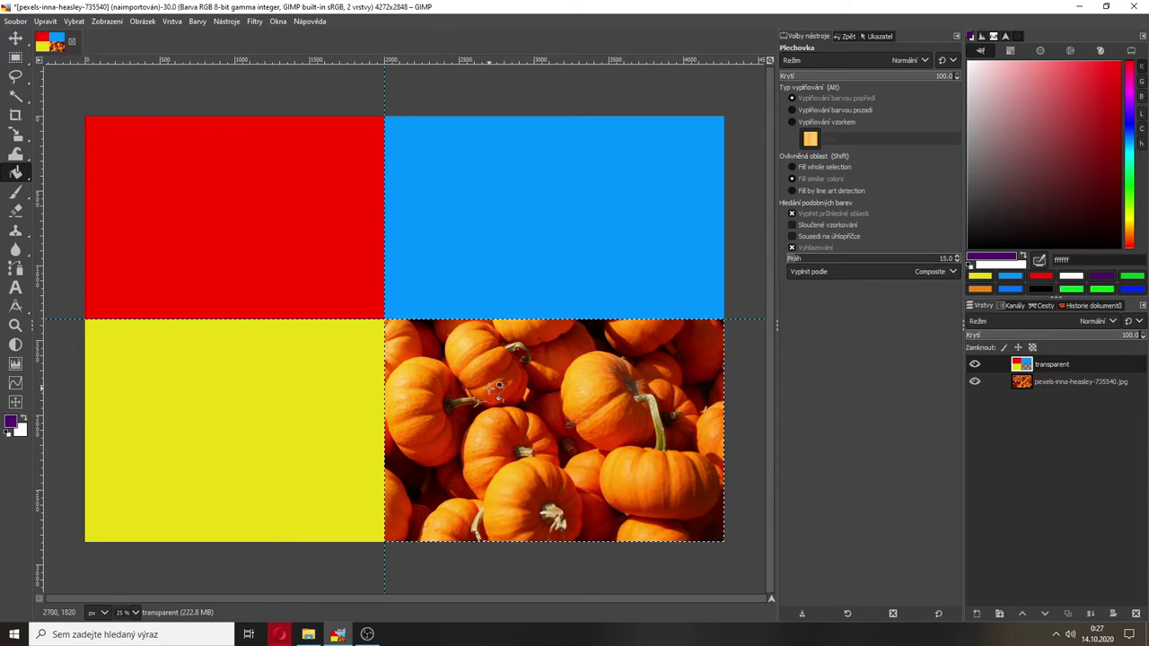
pyautogui.click(398, 328)
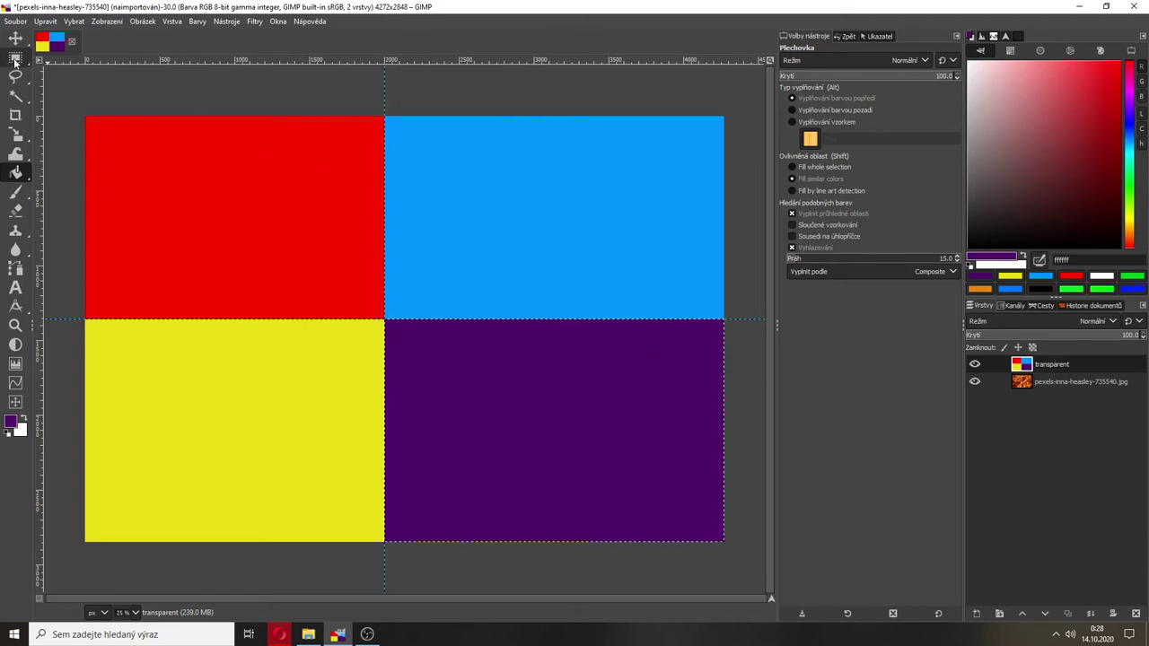
# Clear the selection around the purple quadrant with the Rectangle Select tool
pyautogui.moveTo(15, 61)
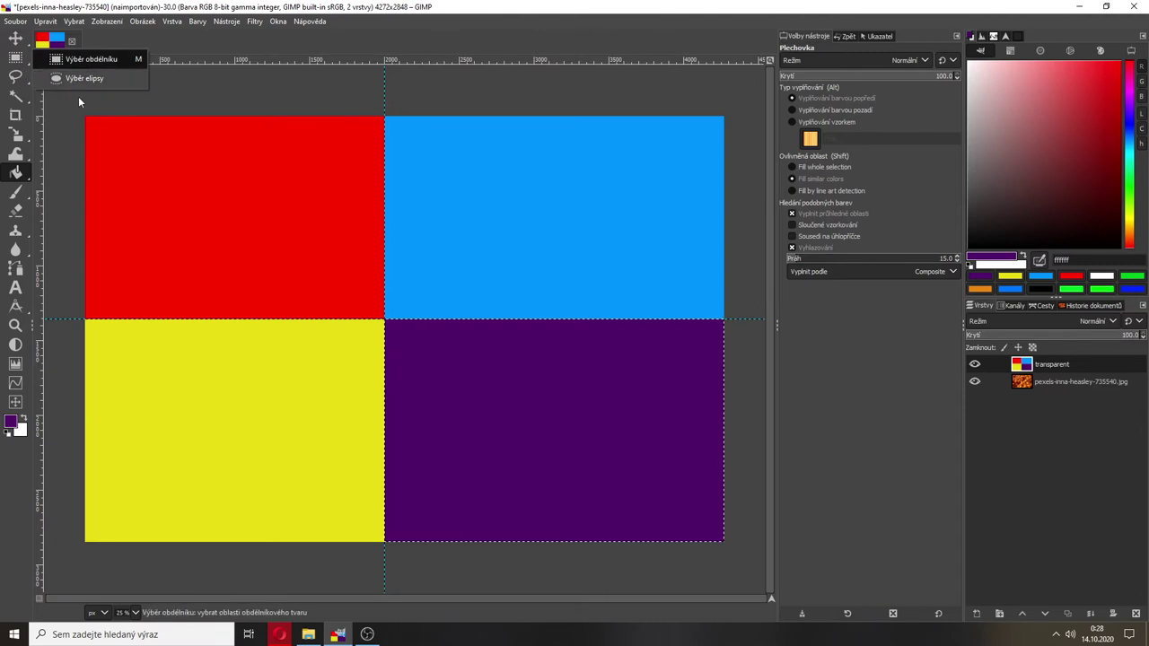
pyautogui.click(55, 61)
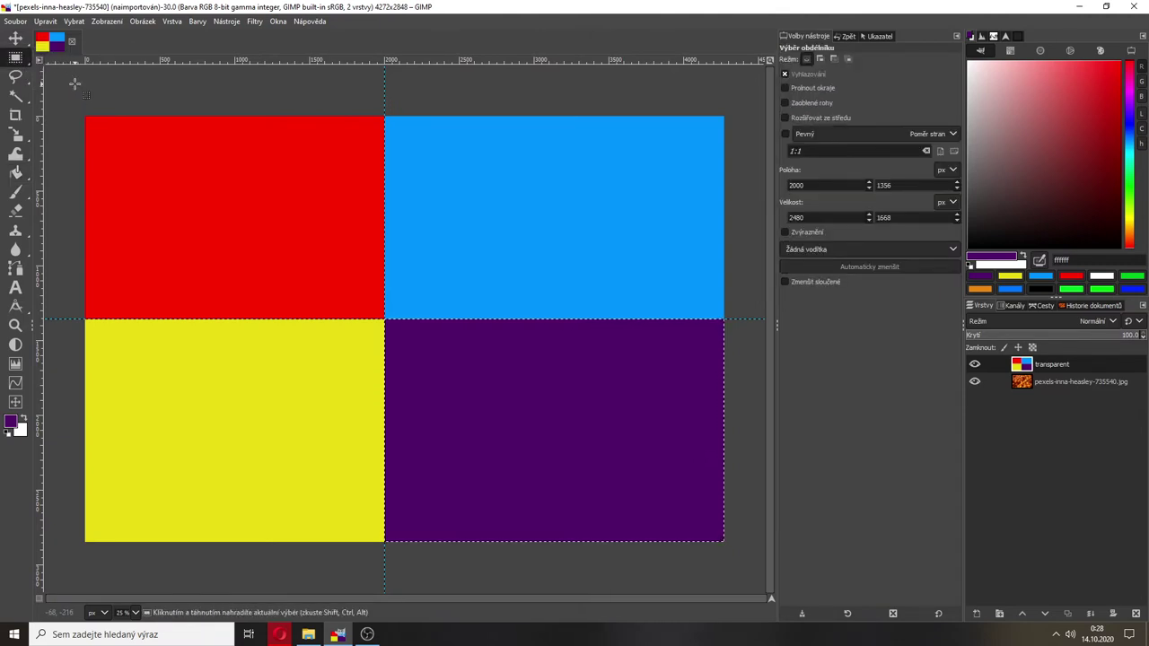
pyautogui.click(85, 78)
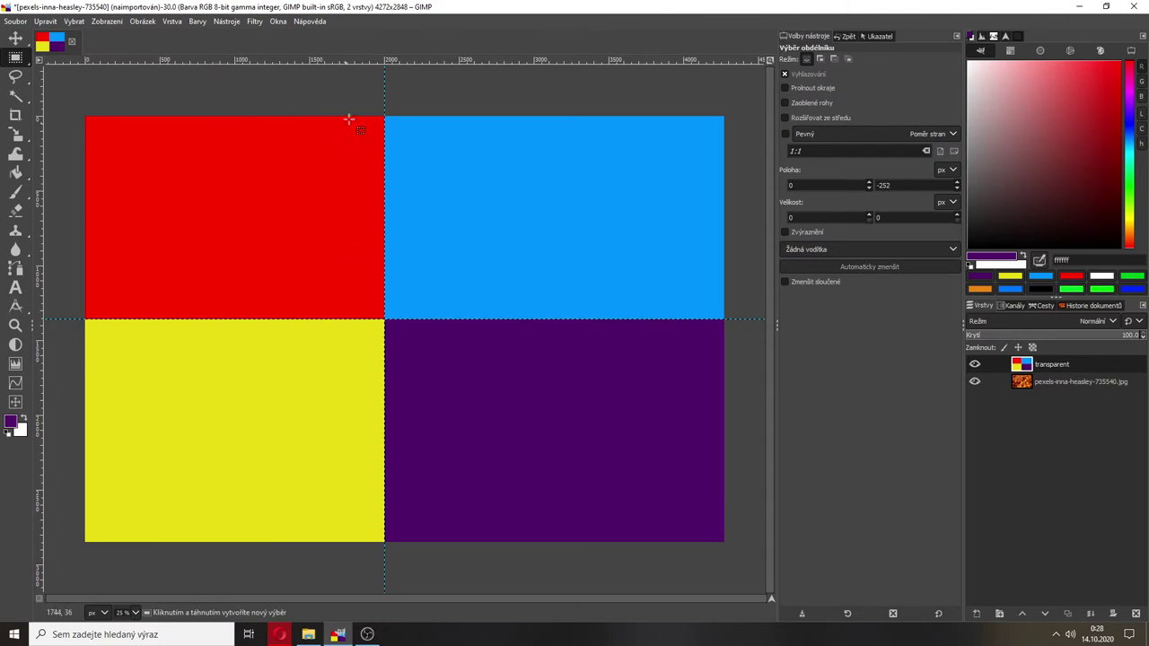
pyautogui.click(361, 99)
# Try a rectangular selection of about 844 × 464 px inside the blue quadrant and deselect it
pyautogui.moveTo(518, 159); pyautogui.dragTo(608, 223)
pyautogui.click(584, 390)
pyautogui.moveTo(494, 161); pyautogui.dragTo(619, 230)
pyautogui.hotkey('ctrl', 'shift', 'a')
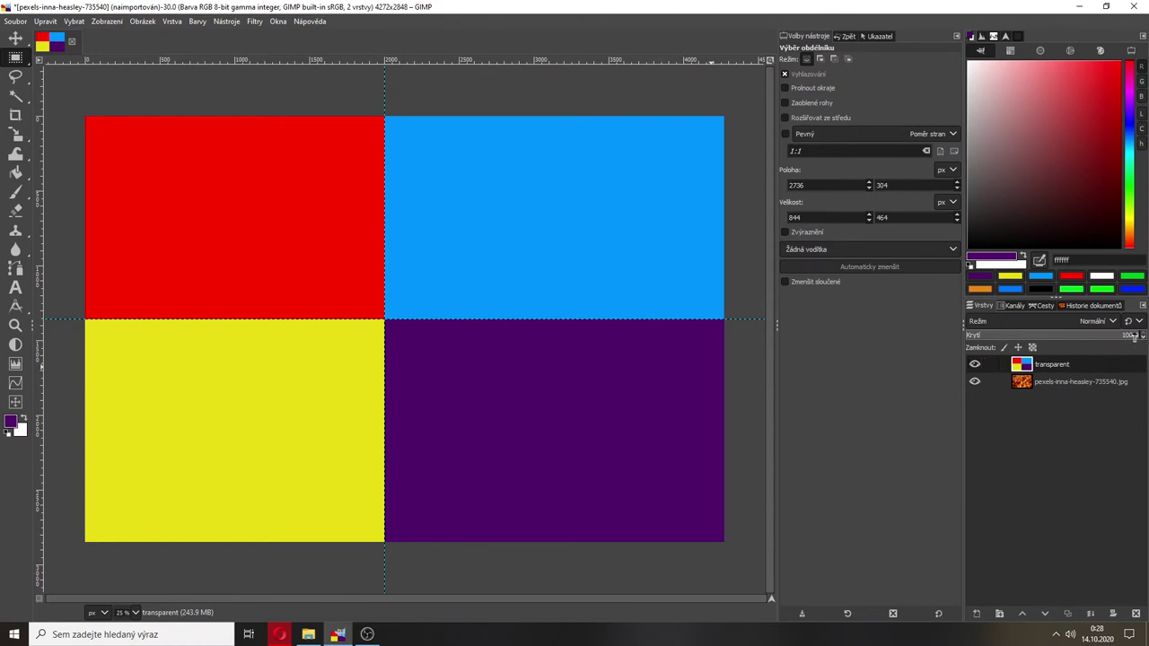
# Lower the transparent layer's opacity to 25.4 and toggle its visibility repeatedly to compare the image with and without it
pyautogui.moveTo(1133, 335); pyautogui.dragTo(1013, 335)
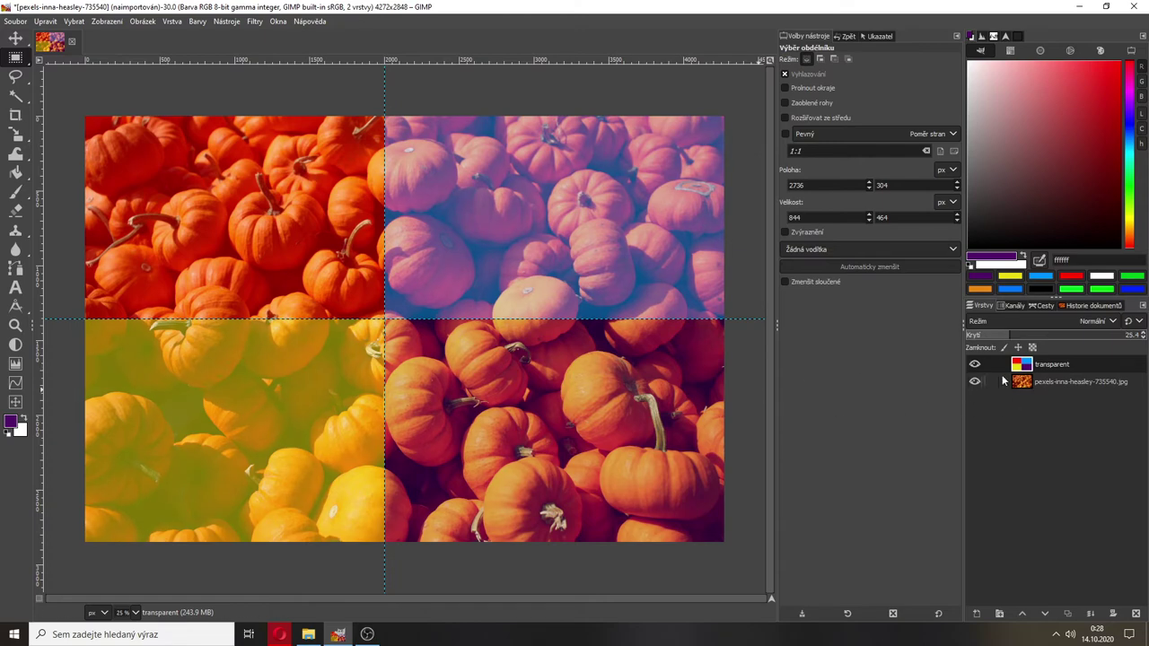
pyautogui.click(974, 365)
pyautogui.click(975, 365)
pyautogui.click(974, 365)
pyautogui.click(974, 365)
pyautogui.click(974, 365)
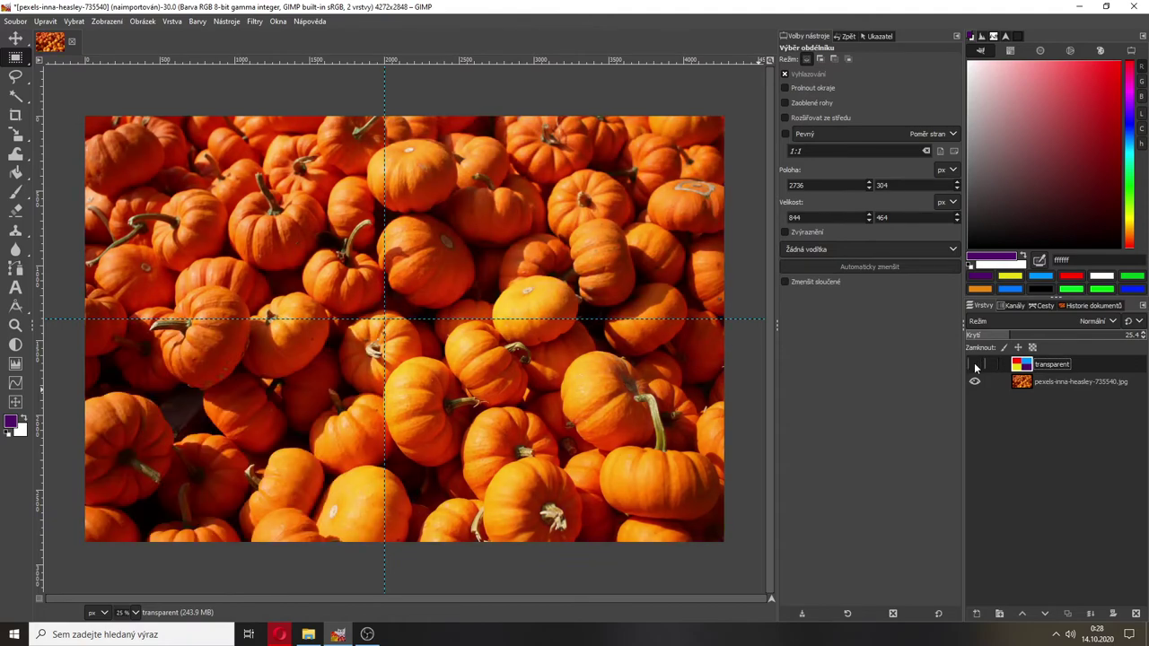
pyautogui.click(975, 365)
pyautogui.click(975, 365)
pyautogui.click(974, 365)
pyautogui.click(974, 365)
pyautogui.click(975, 366)
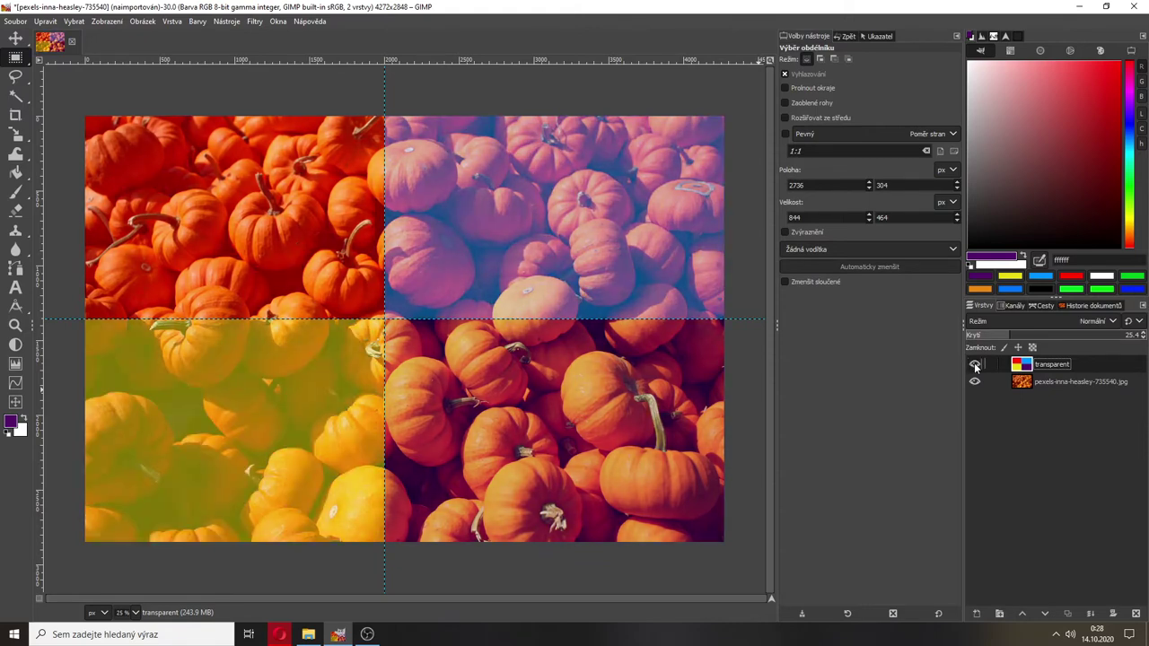
pyautogui.click(975, 365)
pyautogui.click(974, 365)
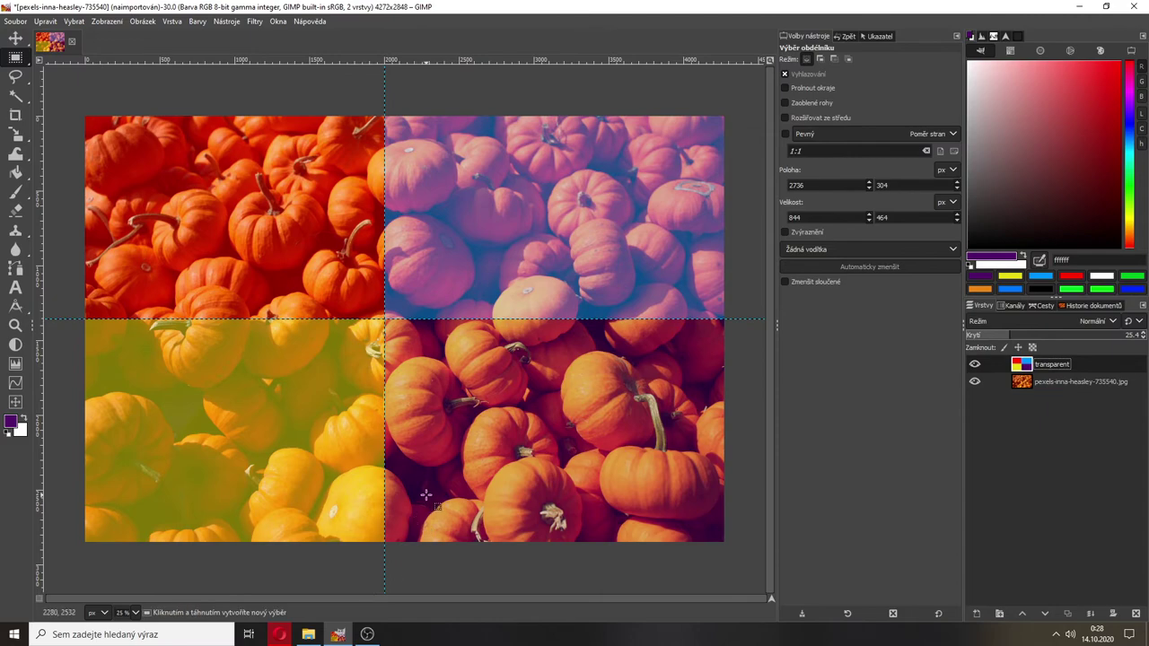
# Add pexels-thirdman-5408080.jpg from the Haloween folder as a new layer, convert its colour profile, and move it up to reveal the carved pumpkins
pyautogui.moveTo(307, 633)
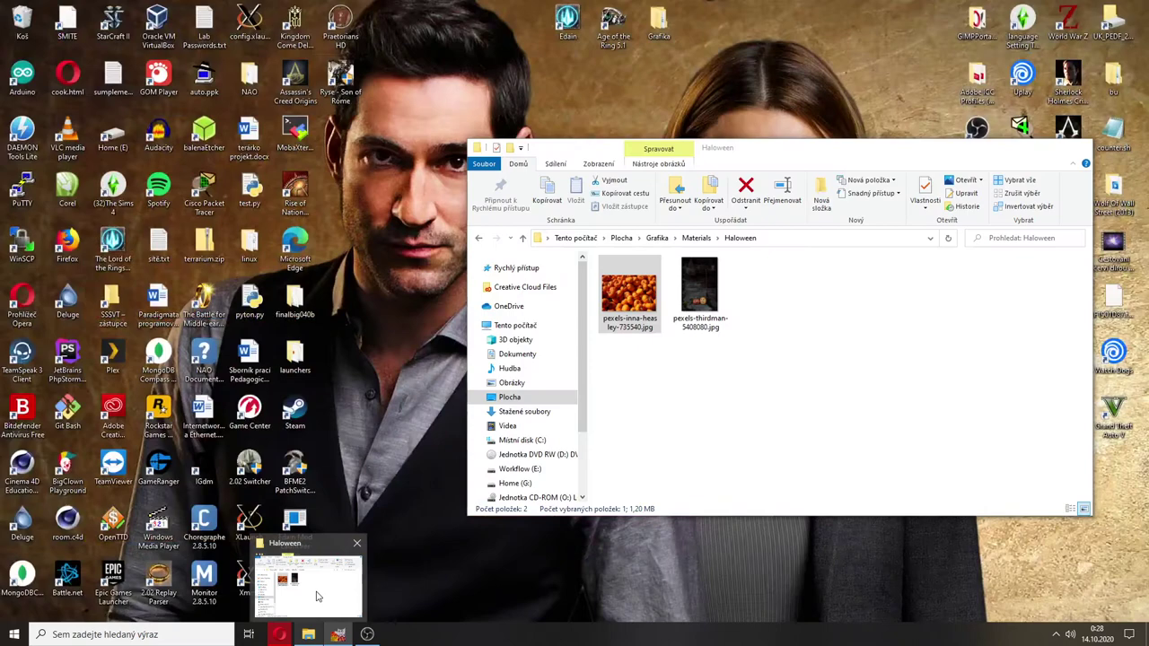
pyautogui.click(314, 594)
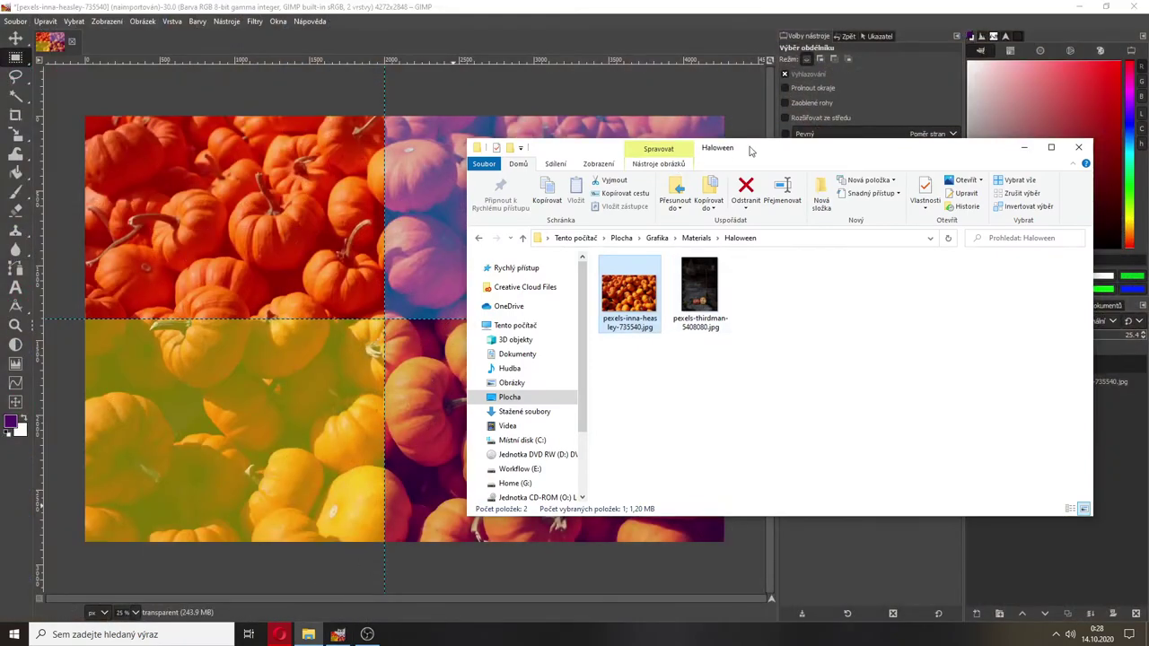
pyautogui.moveTo(751, 151); pyautogui.dragTo(909, 117)
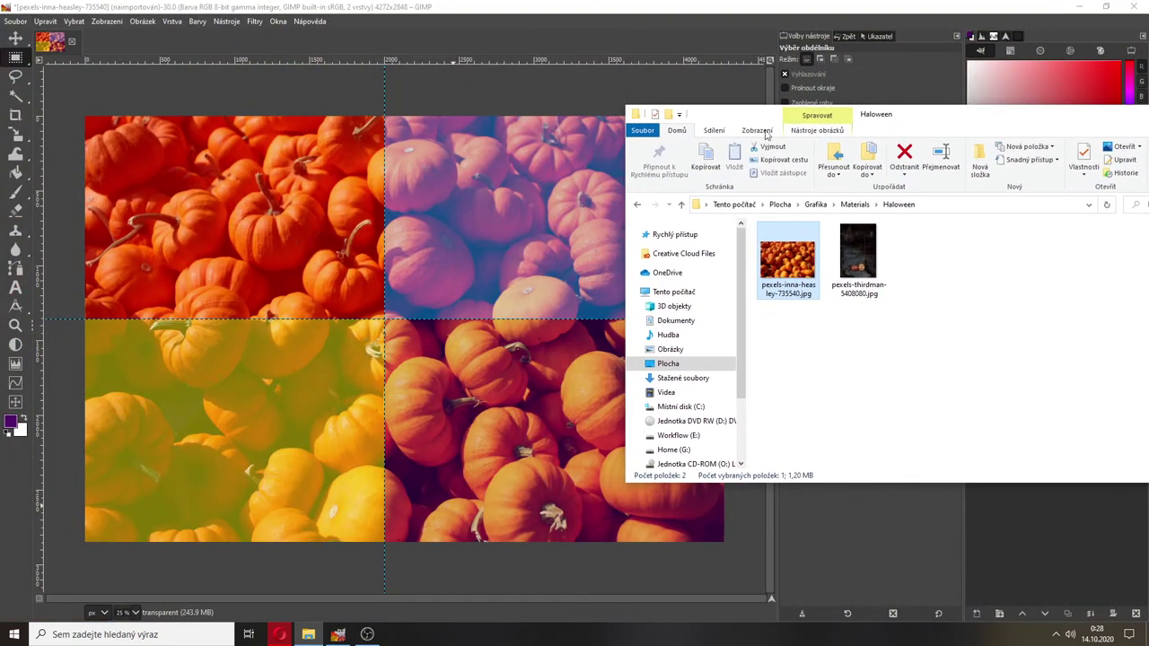
pyautogui.click(16, 37)
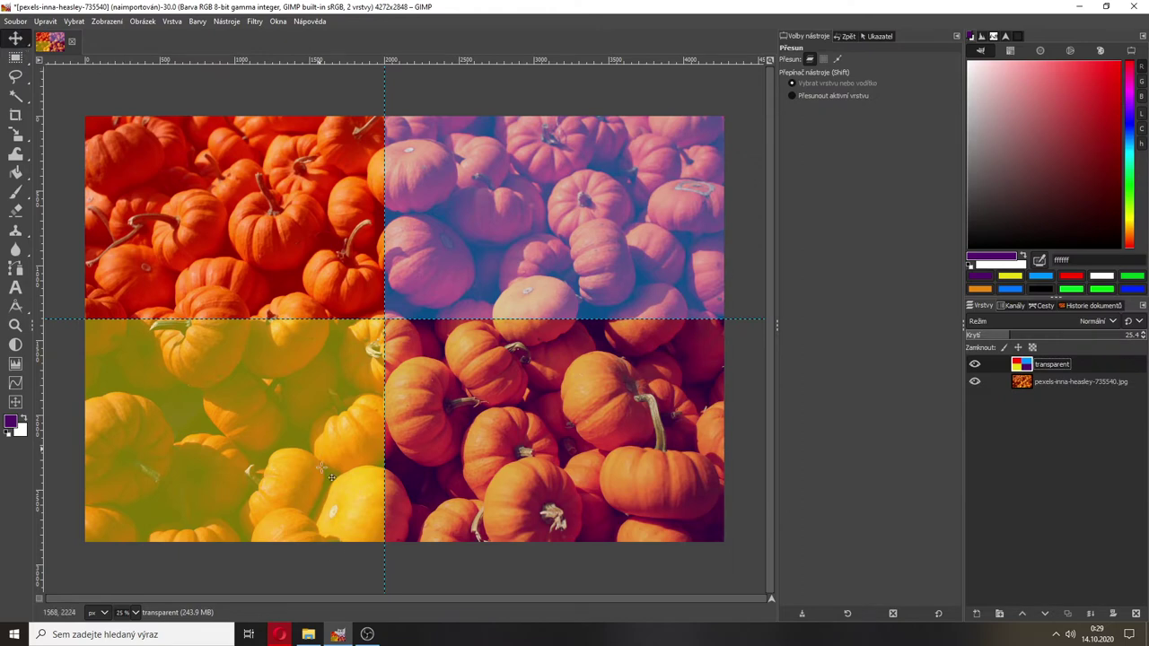
pyautogui.click(308, 634)
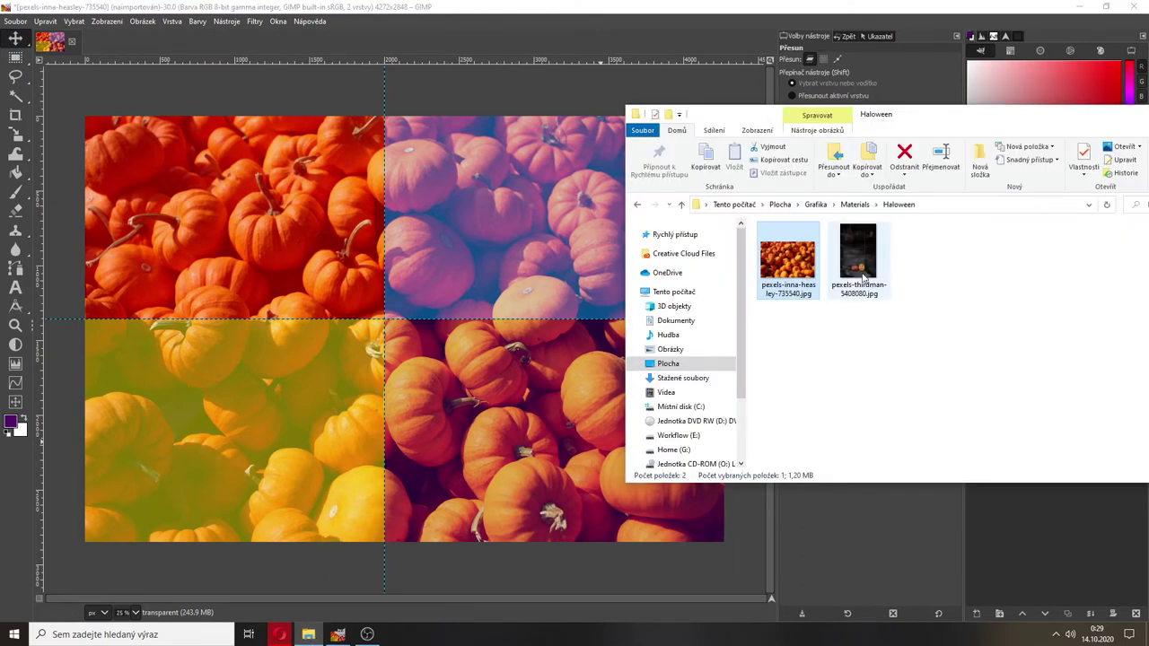
pyautogui.moveTo(863, 279); pyautogui.dragTo(412, 361)
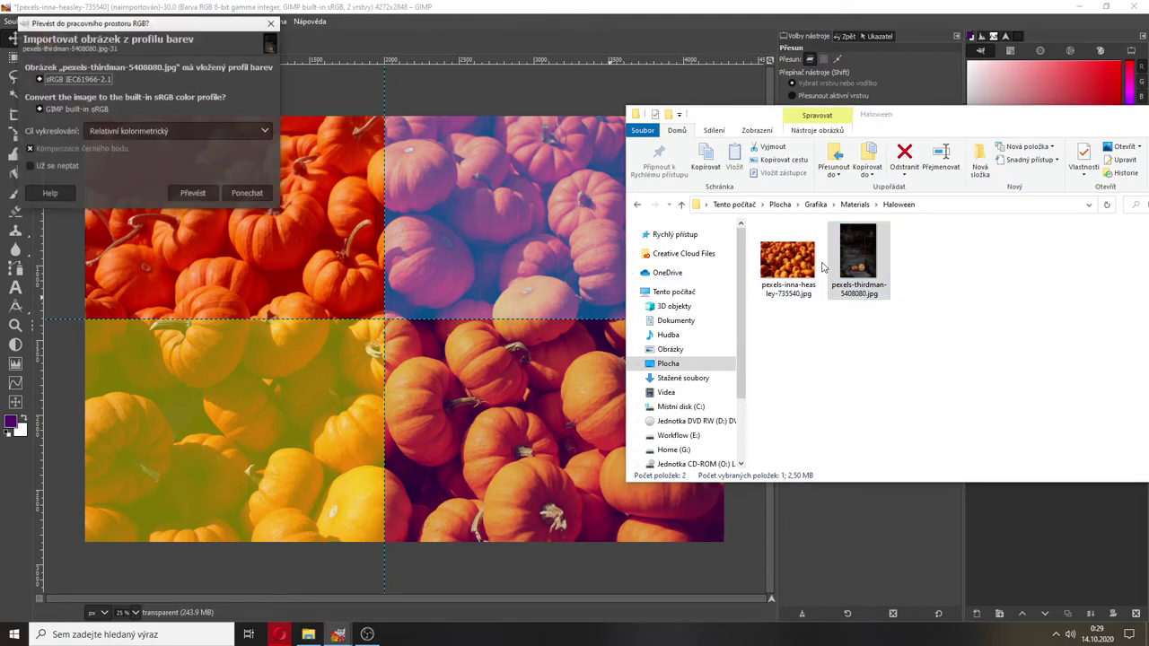
pyautogui.click(192, 193)
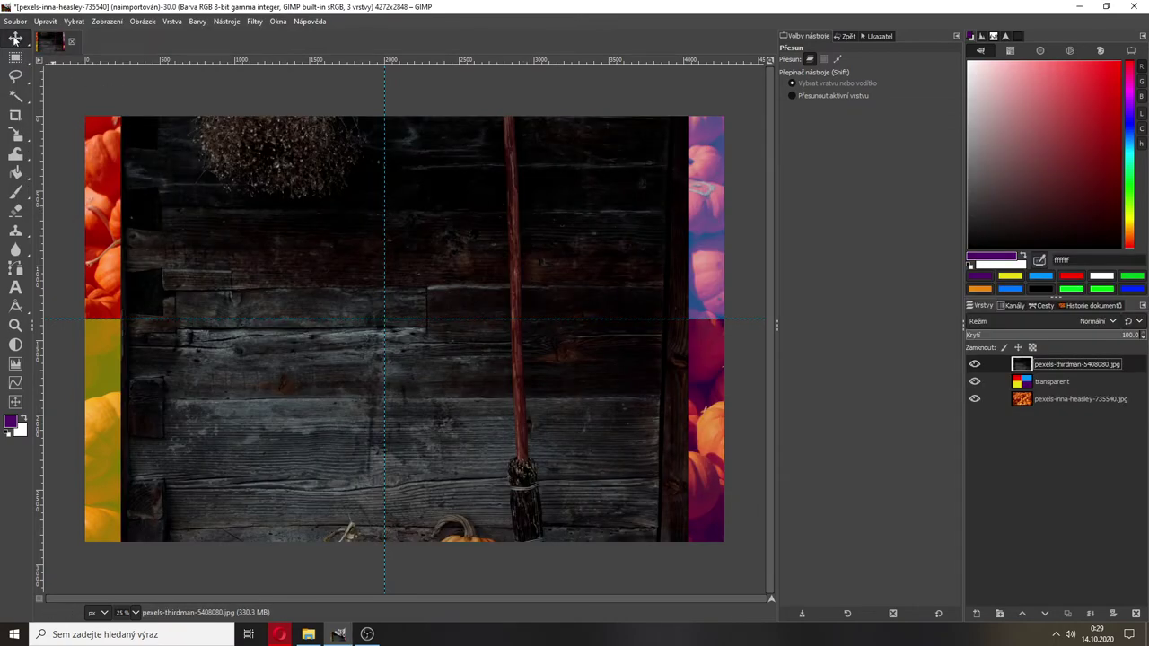
pyautogui.moveTo(449, 344); pyautogui.dragTo(463, 218)
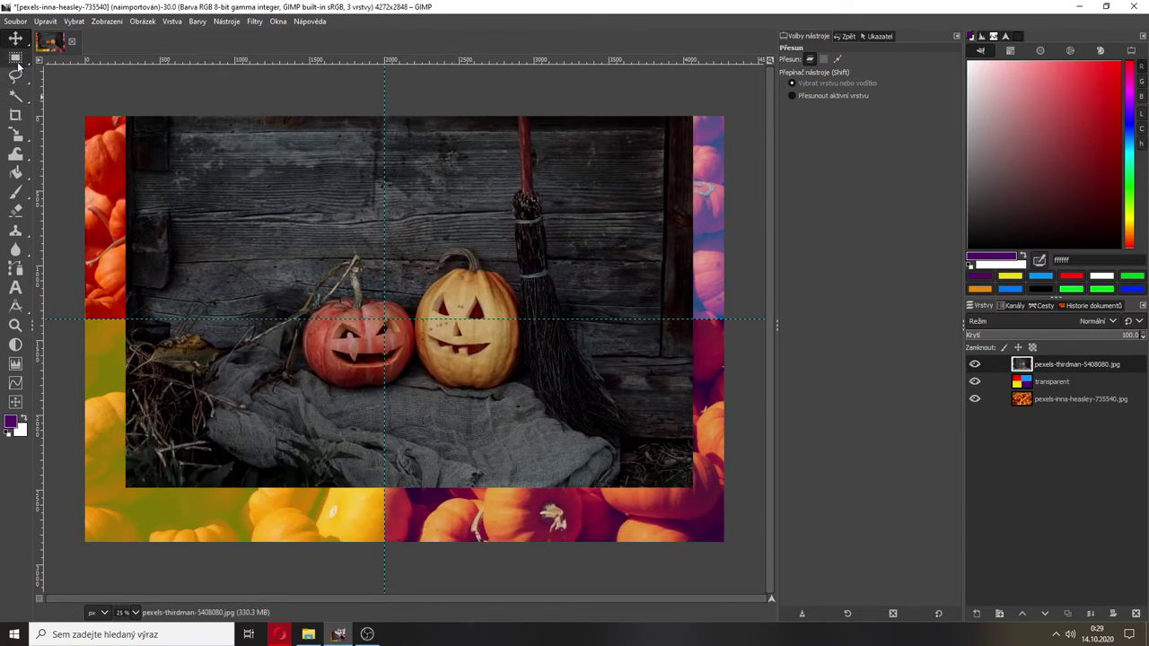
# Draw a circular selection of about 2040 × 2040 px around the two carved pumpkins with the Ellipse Select tool
pyautogui.moveTo(18, 61)
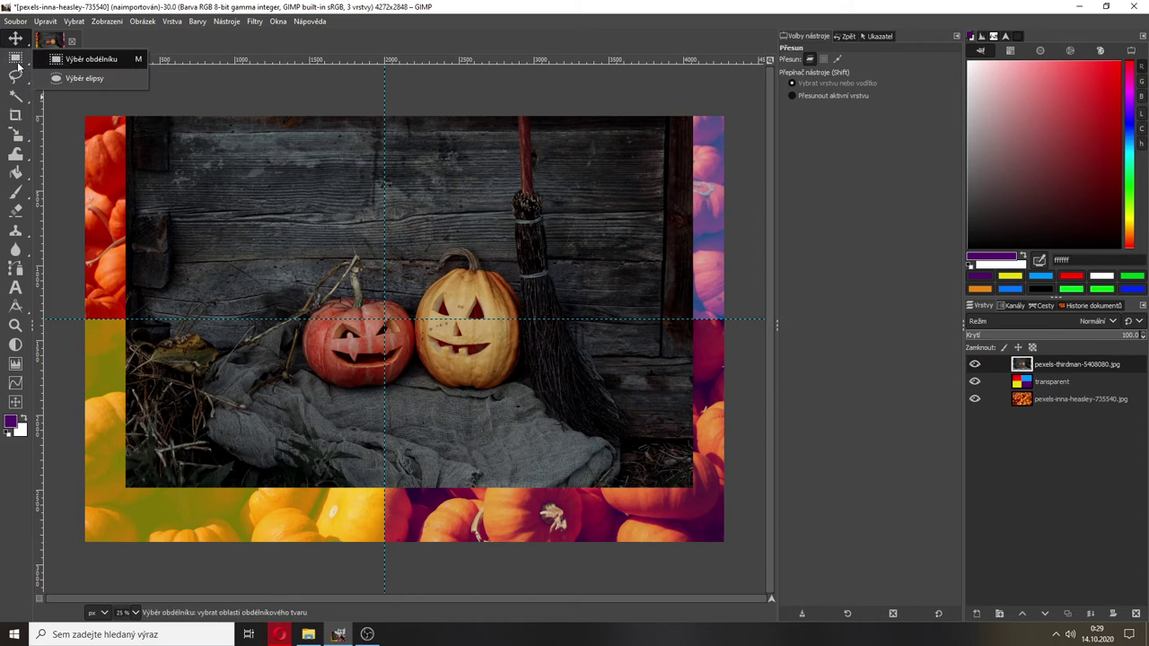
pyautogui.click(83, 78)
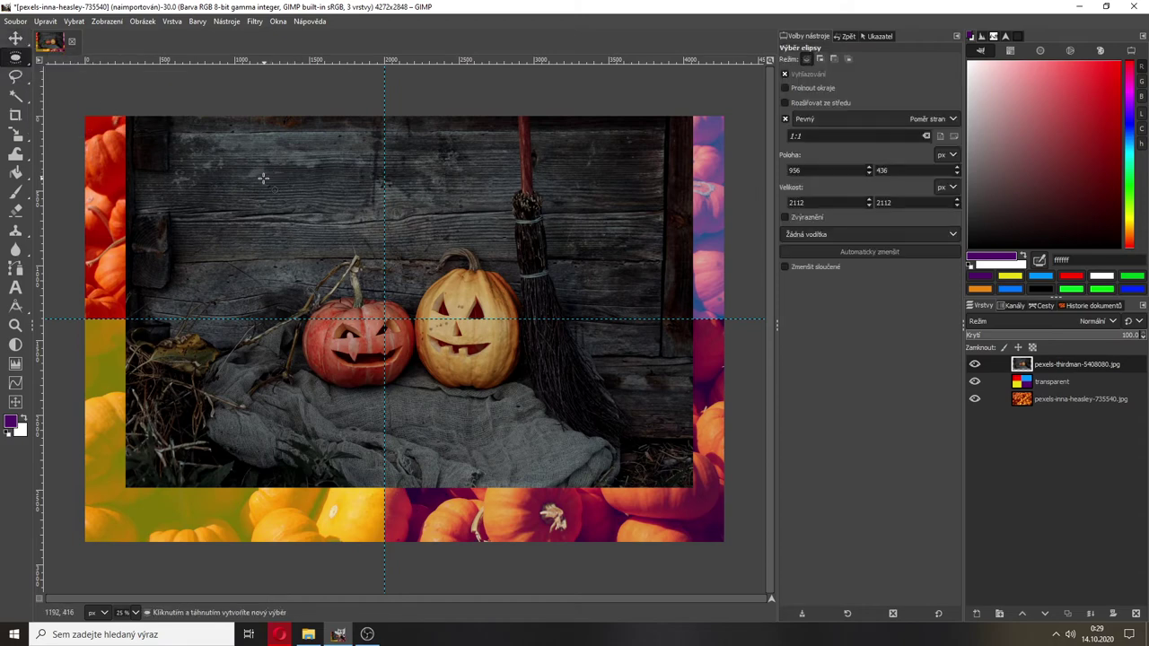
pyautogui.moveTo(263, 183); pyautogui.dragTo(568, 310)
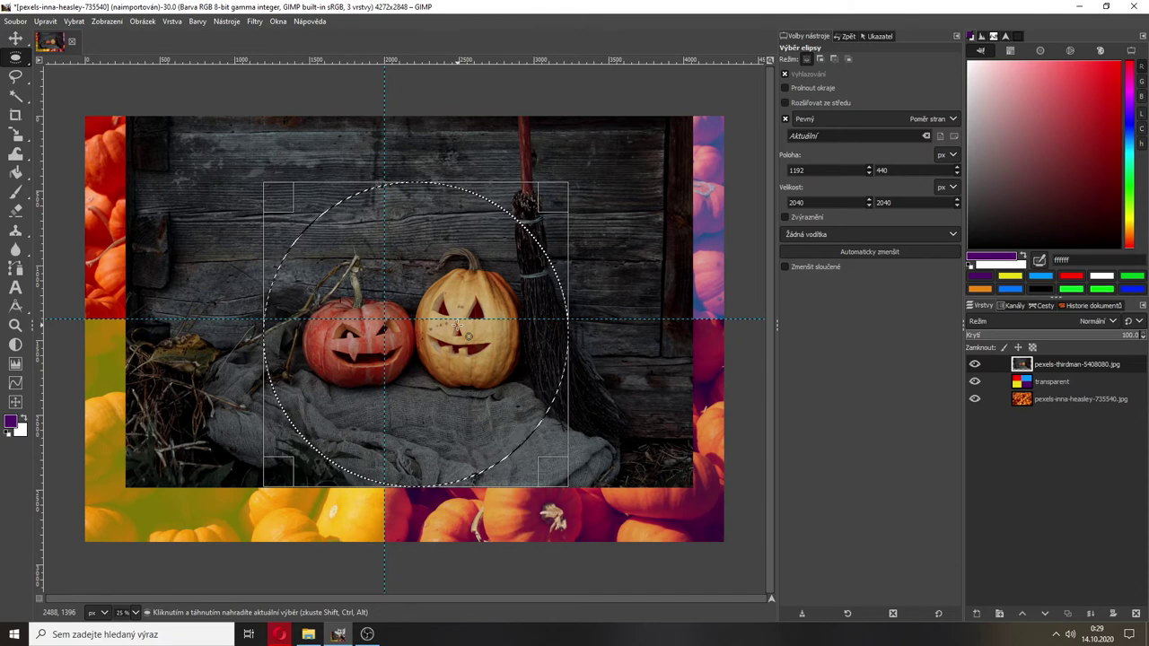
# Copy the circular area of the carved-pumpkin photo and paste it as a new layer
pyautogui.press('ctrl')
pyautogui.hotkey('ctrl', 'c')
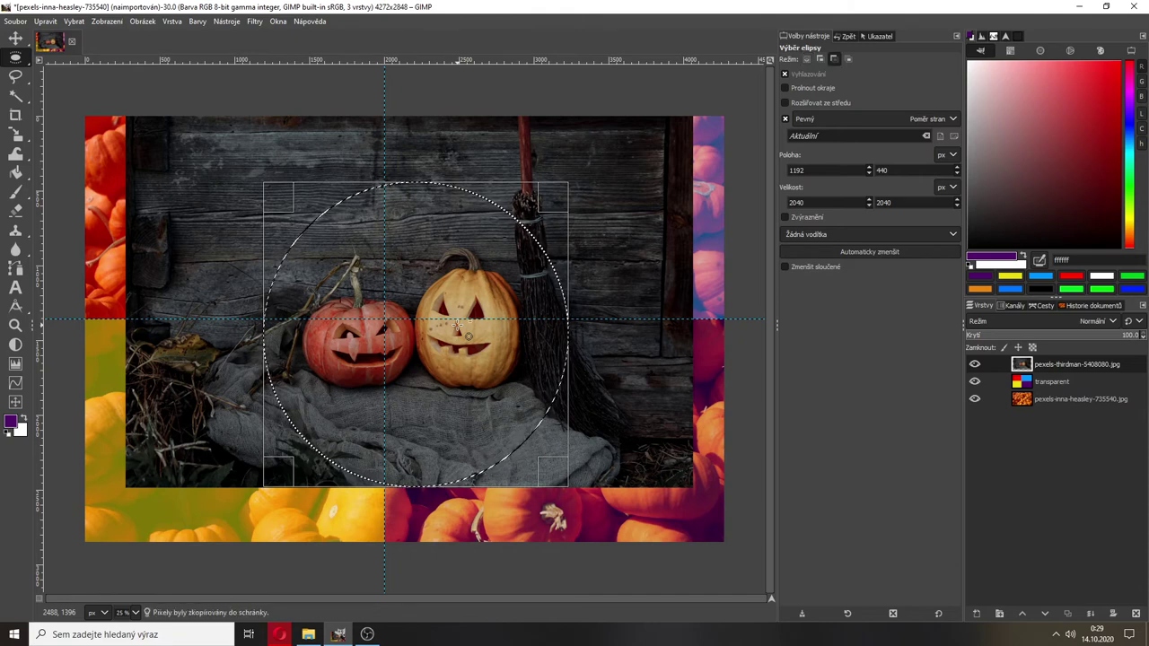
pyautogui.hotkey('ctrl', 'v')
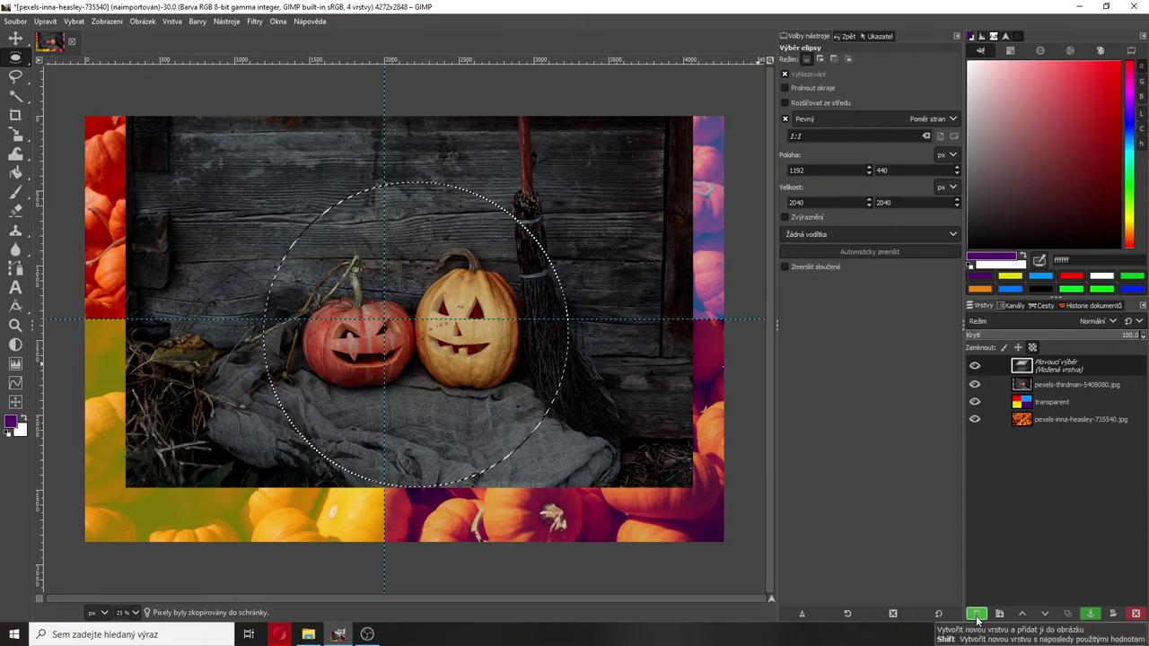
pyautogui.click(978, 614)
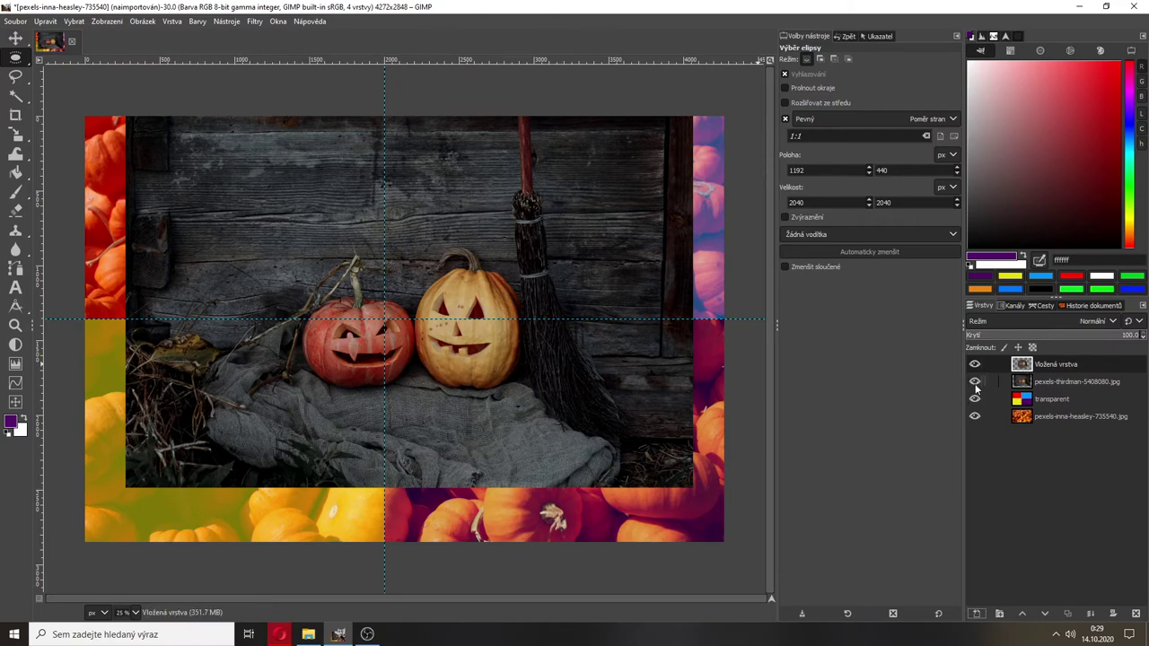
# Toggle the visibility of the pexels-thirdman-5408080.jpg layer to compare, and delete that layer so only the circular cut-out remains
pyautogui.click(975, 382)
pyautogui.click(975, 381)
pyautogui.click(975, 382)
pyautogui.click(975, 381)
pyautogui.click(1037, 383)
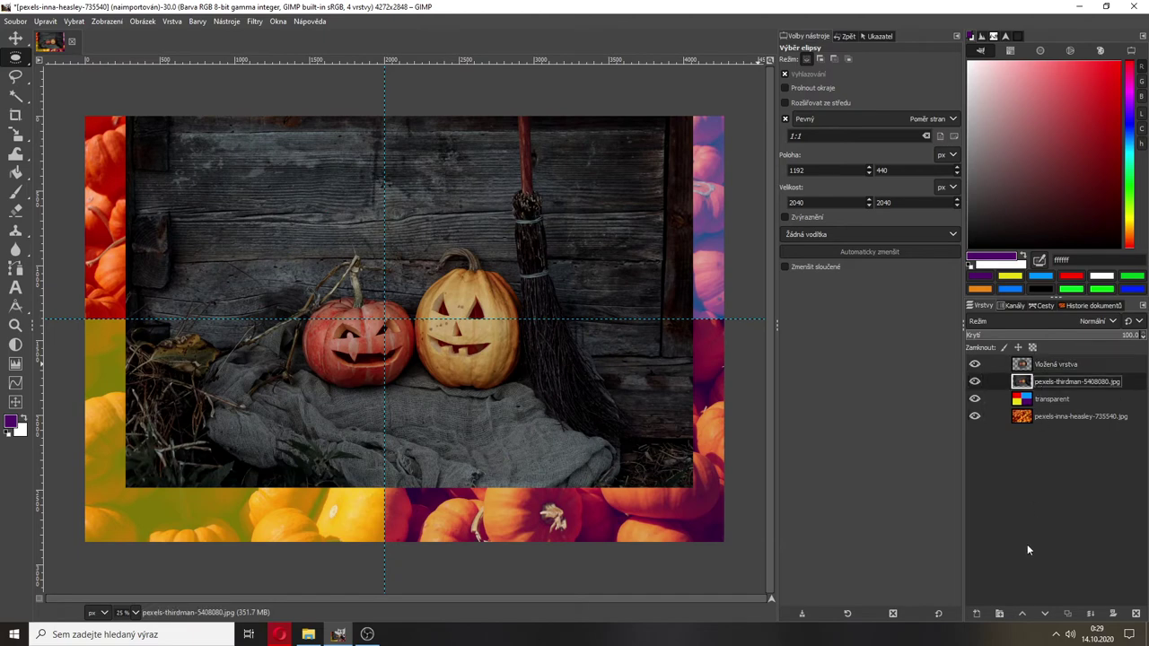
pyautogui.click(1136, 613)
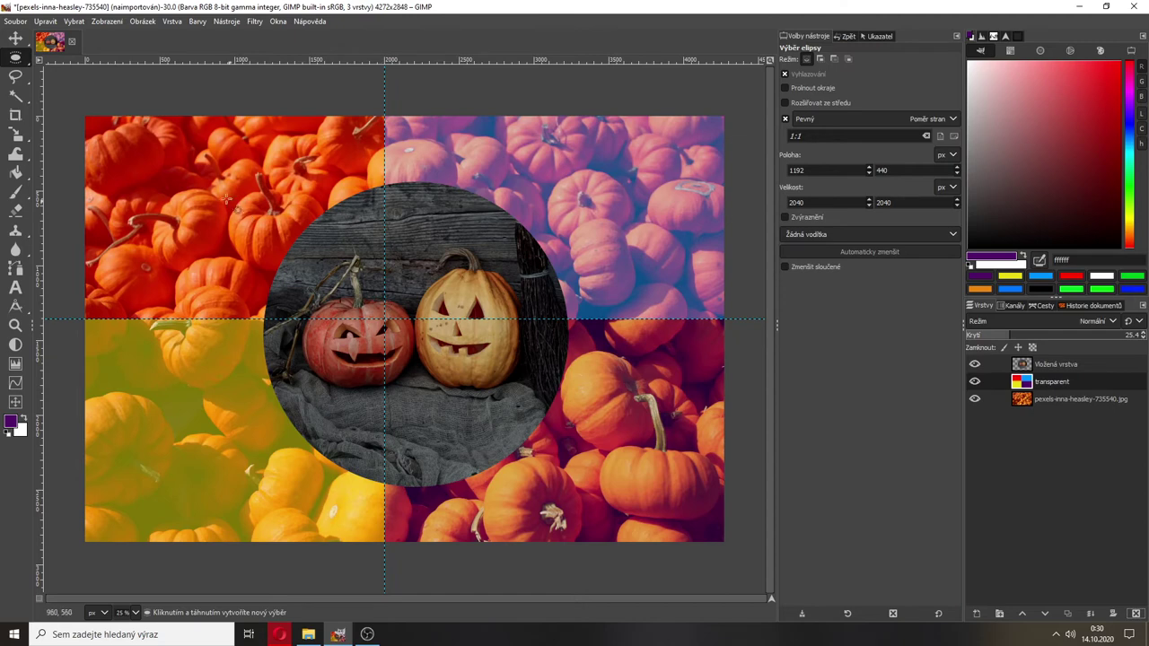
pyautogui.click(384, 94)
pyautogui.moveTo(384, 93); pyautogui.dragTo(355, 122)
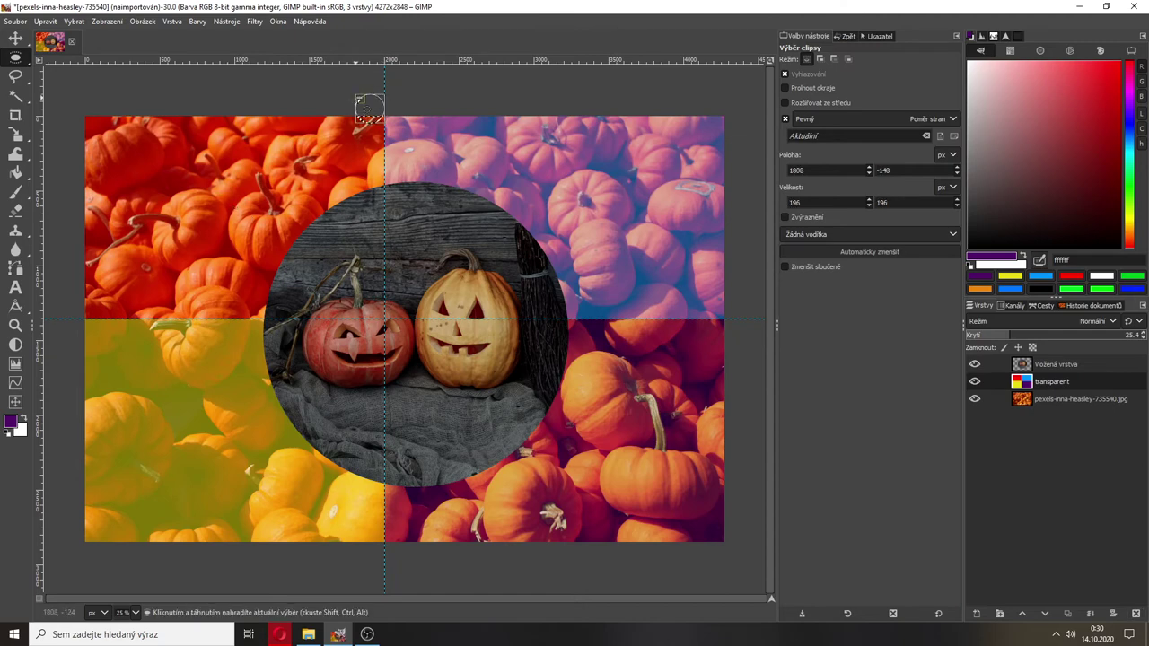
pyautogui.click(348, 244)
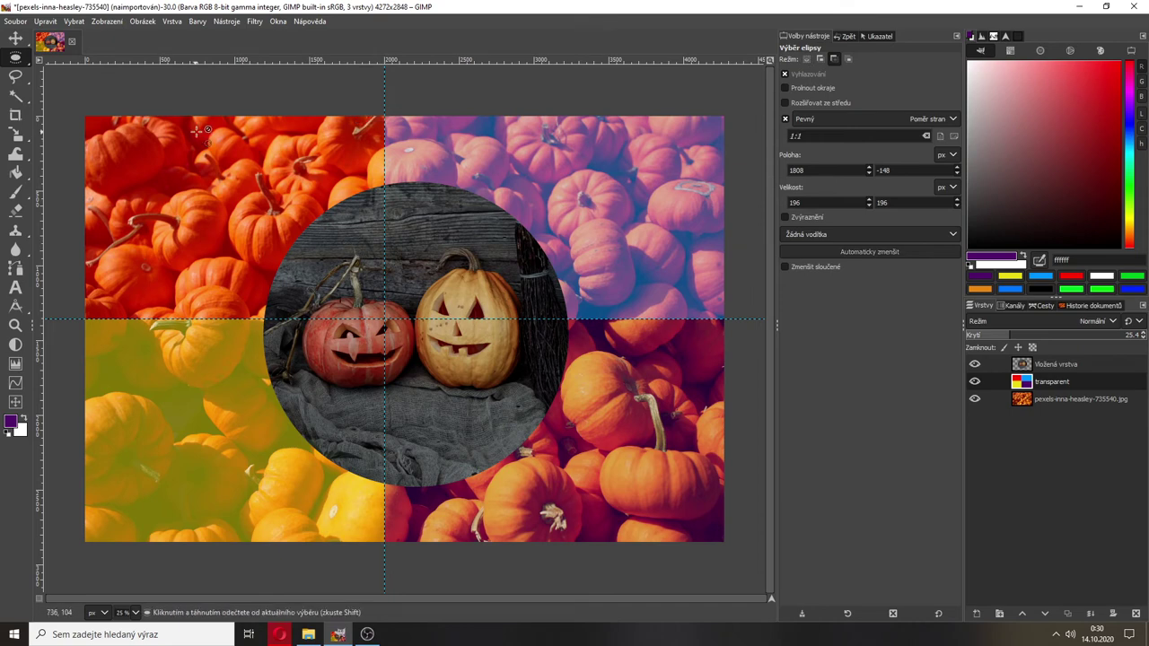
# Remove the vertical and horizontal guides from the image with the Move tool
pyautogui.click(16, 38)
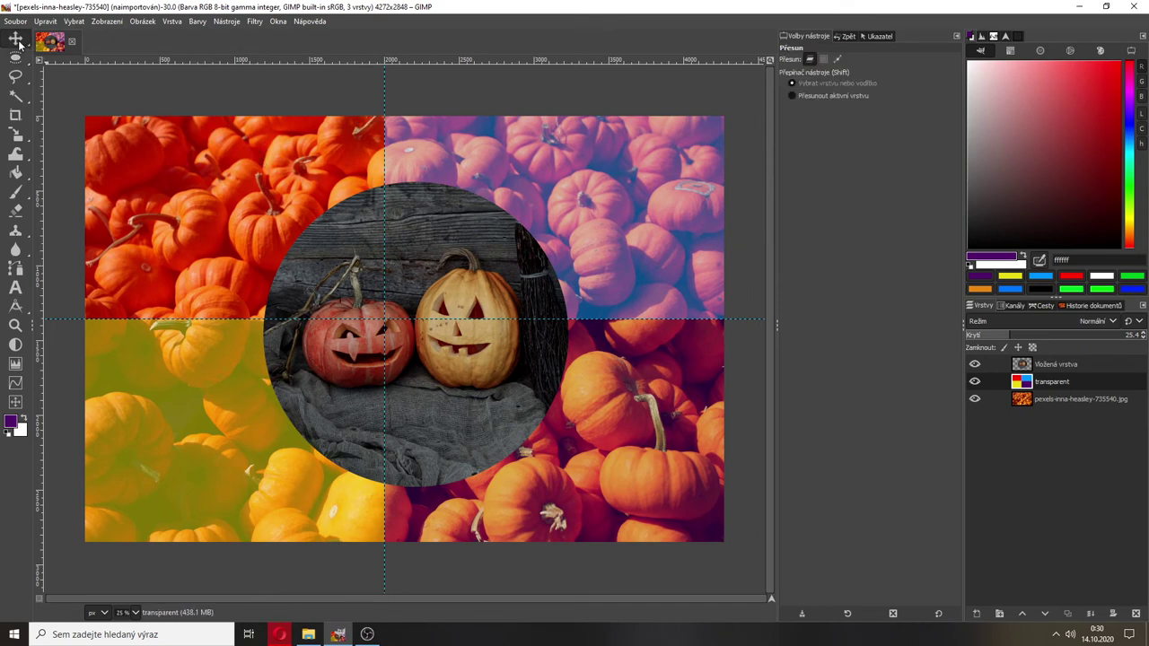
pyautogui.moveTo(384, 95); pyautogui.dragTo(31, 140)
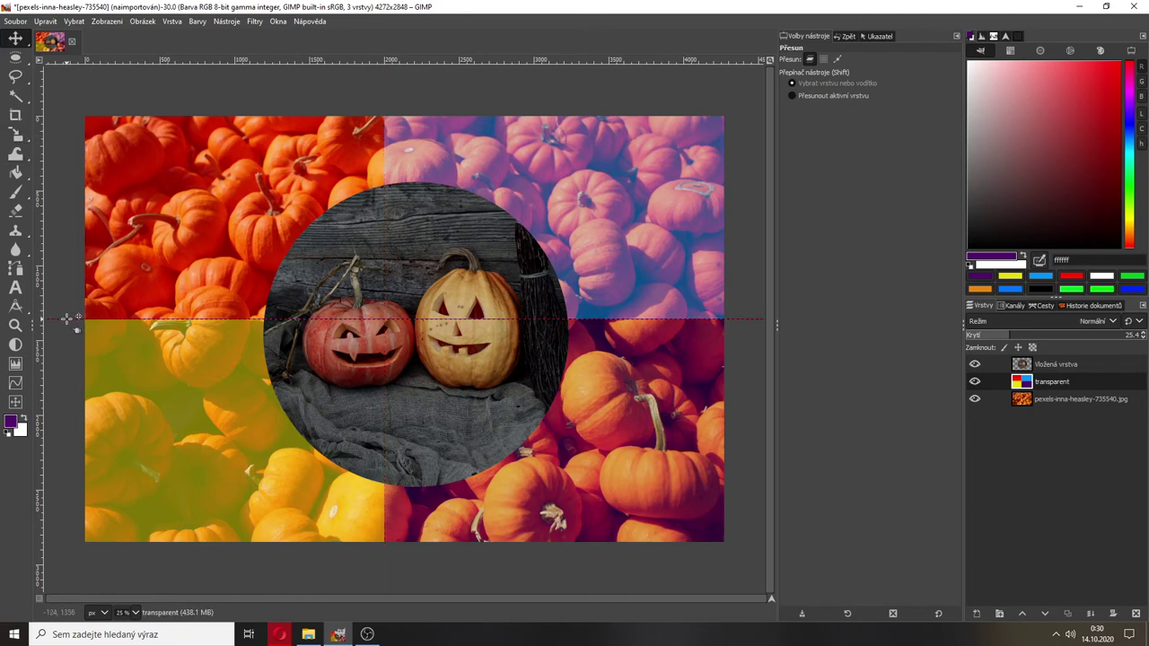
pyautogui.moveTo(79, 319); pyautogui.dragTo(62, 59)
# Shift the circular cut-out so it centres on the meeting point of the coloured quadrants, and rename its layer "střed"
pyautogui.moveTo(492, 359); pyautogui.dragTo(450, 364)
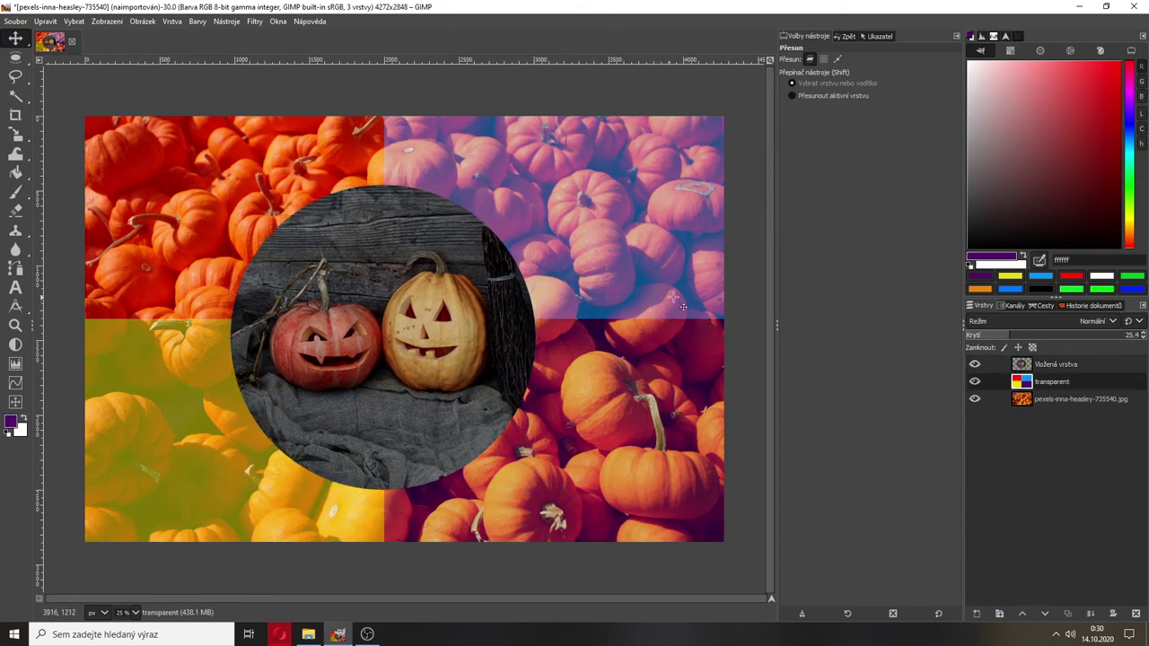
pyautogui.doubleClick(1043, 365)
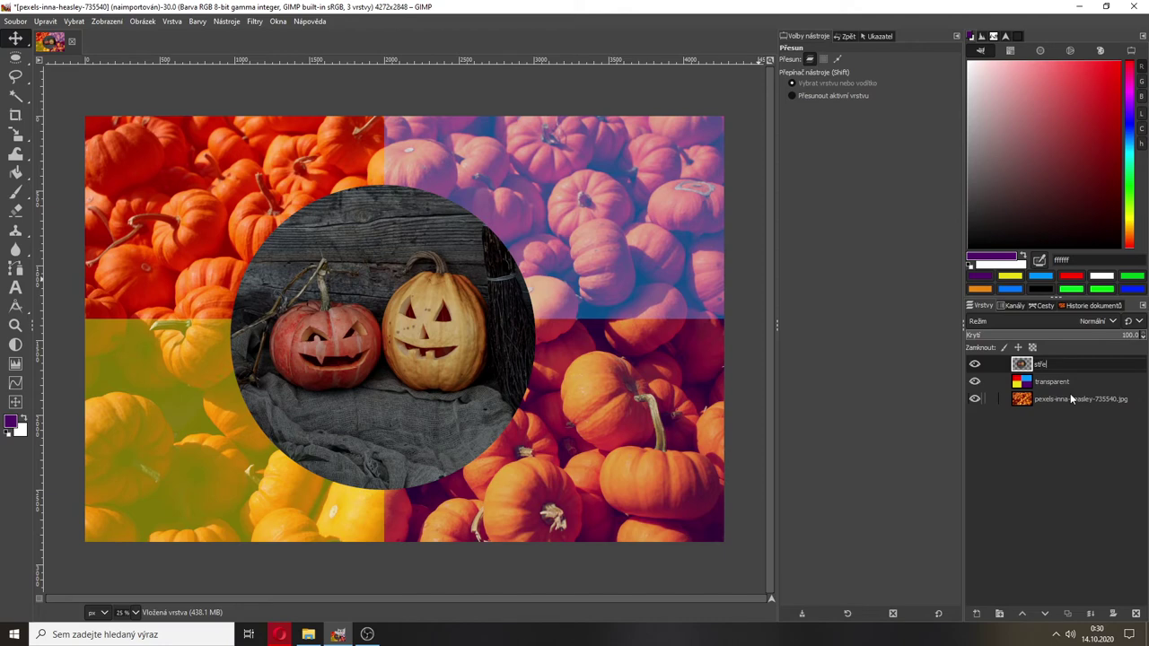
pyautogui.press('Return')
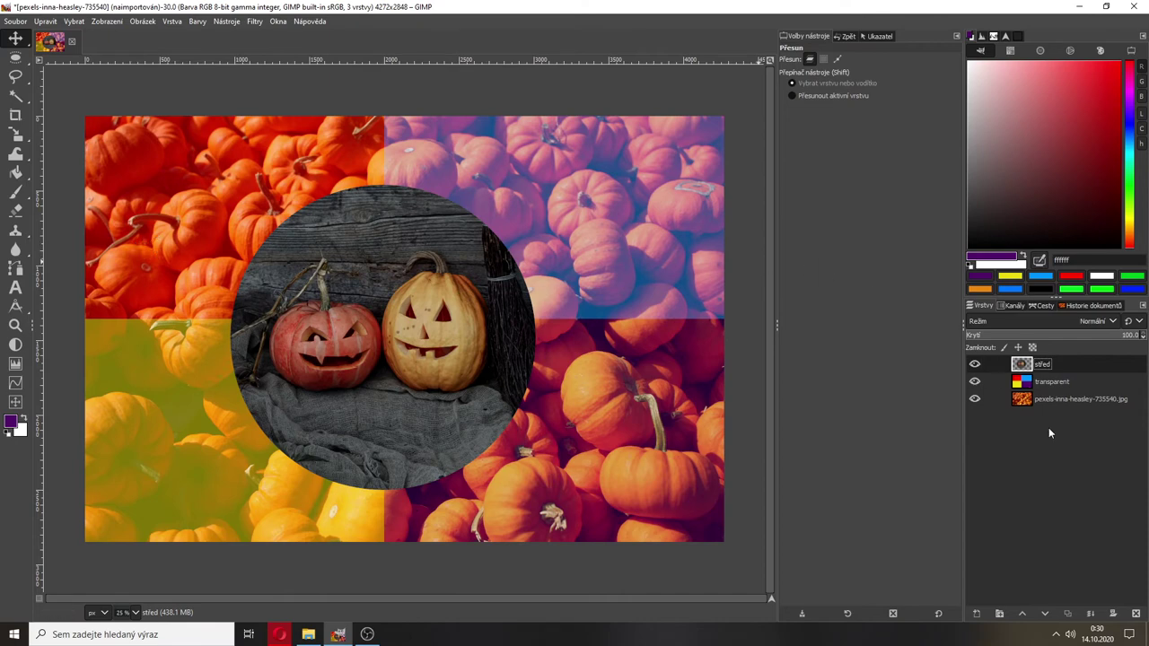
pyautogui.click(976, 615)
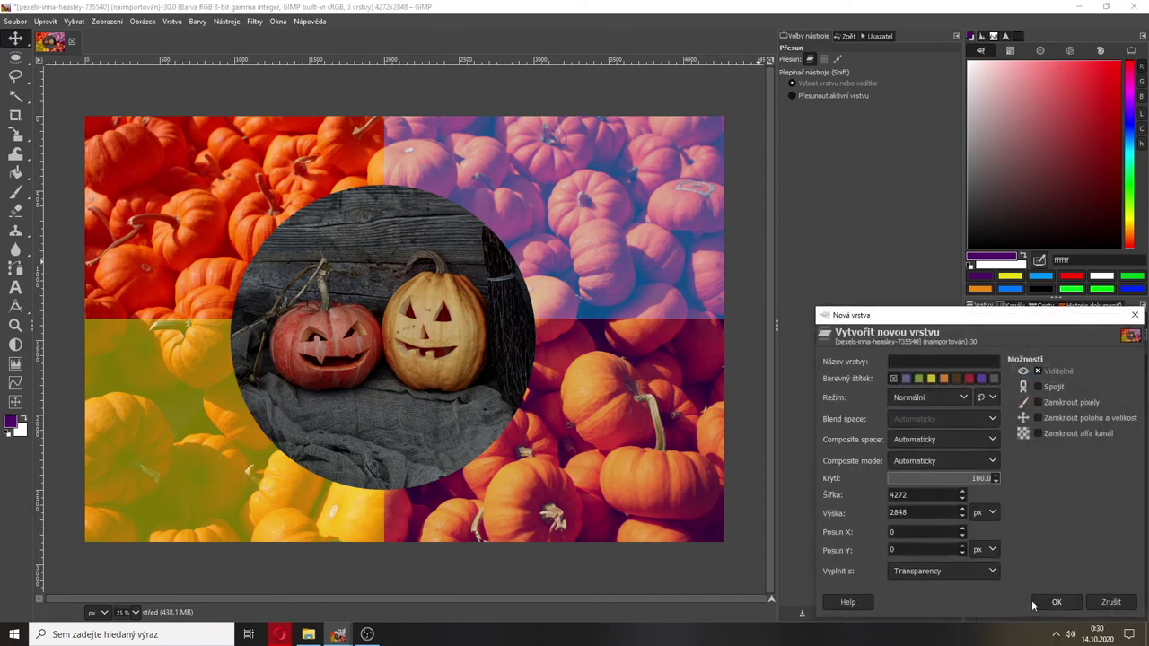
pyautogui.click(1057, 602)
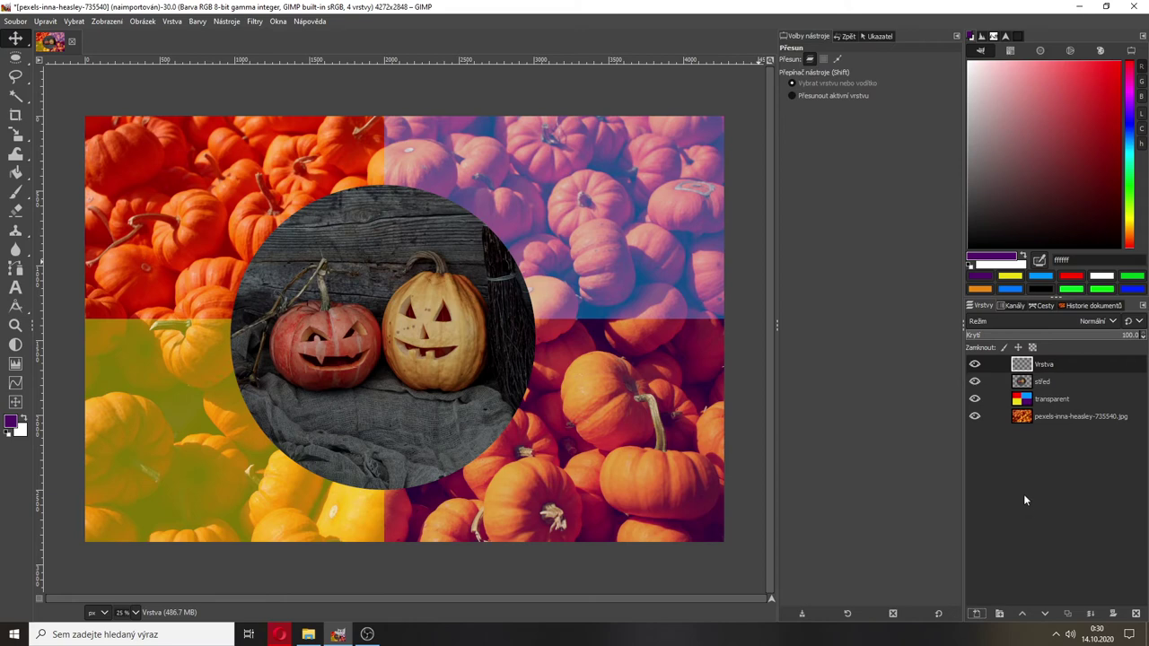
pyautogui.click(974, 364)
pyautogui.click(1135, 613)
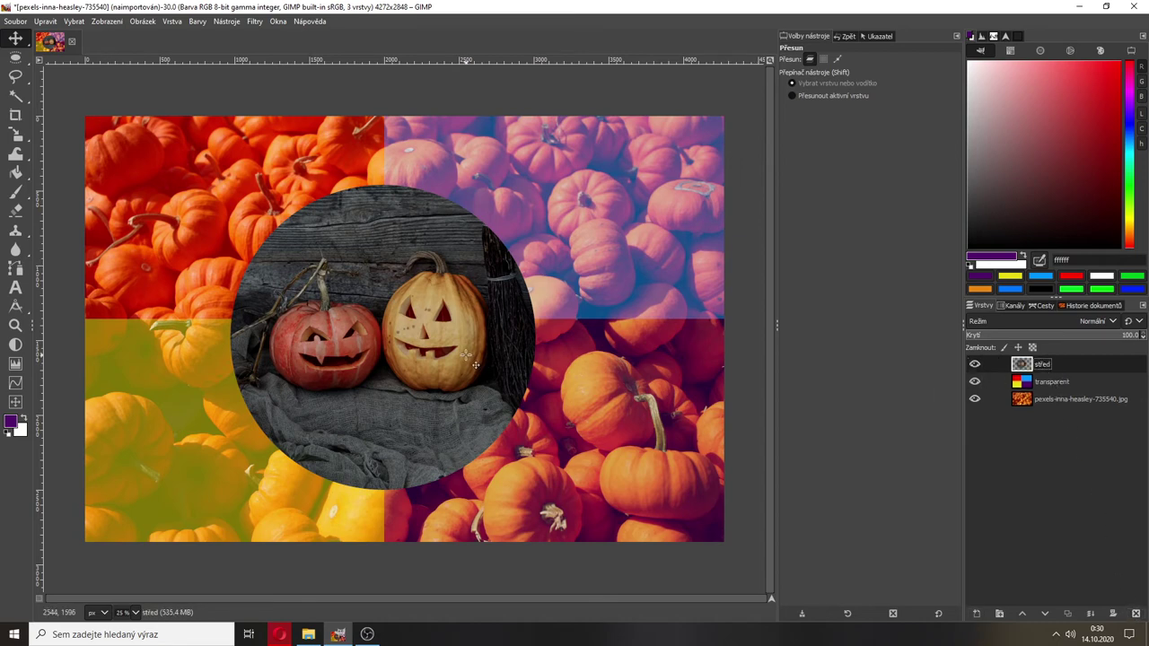
# Draw a circular selection of about 2420 × 2420 px around the carved-pumpkin cut-out, leaving an even margin outside it
pyautogui.click(15, 57)
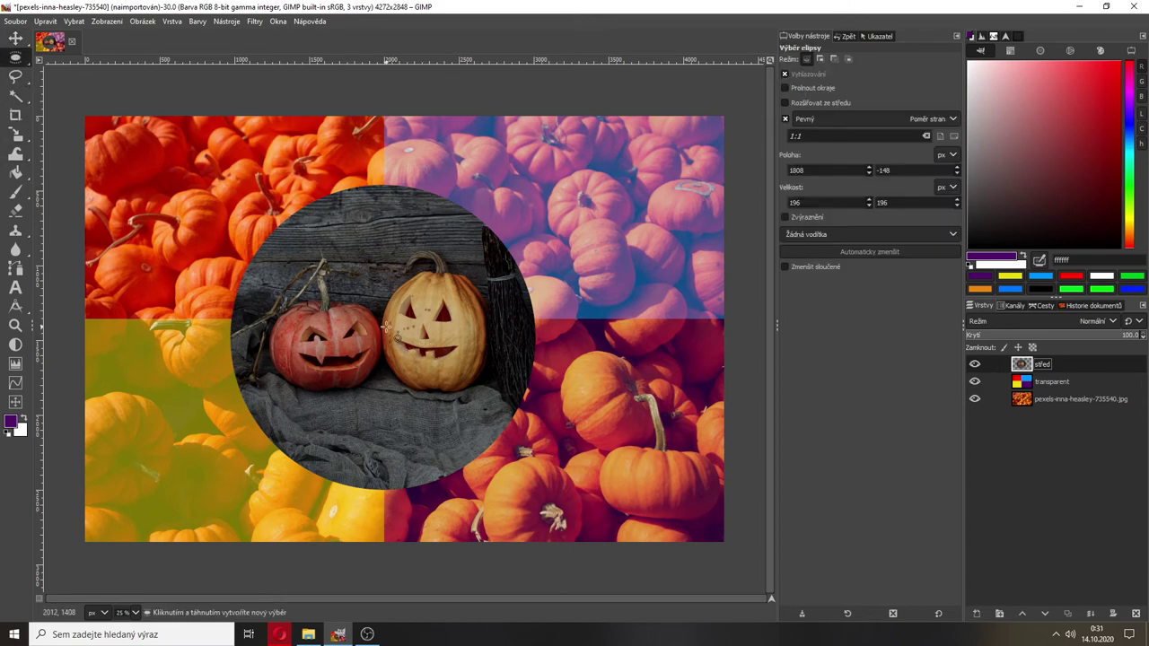
pyautogui.moveTo(388, 323); pyautogui.dragTo(189, 246)
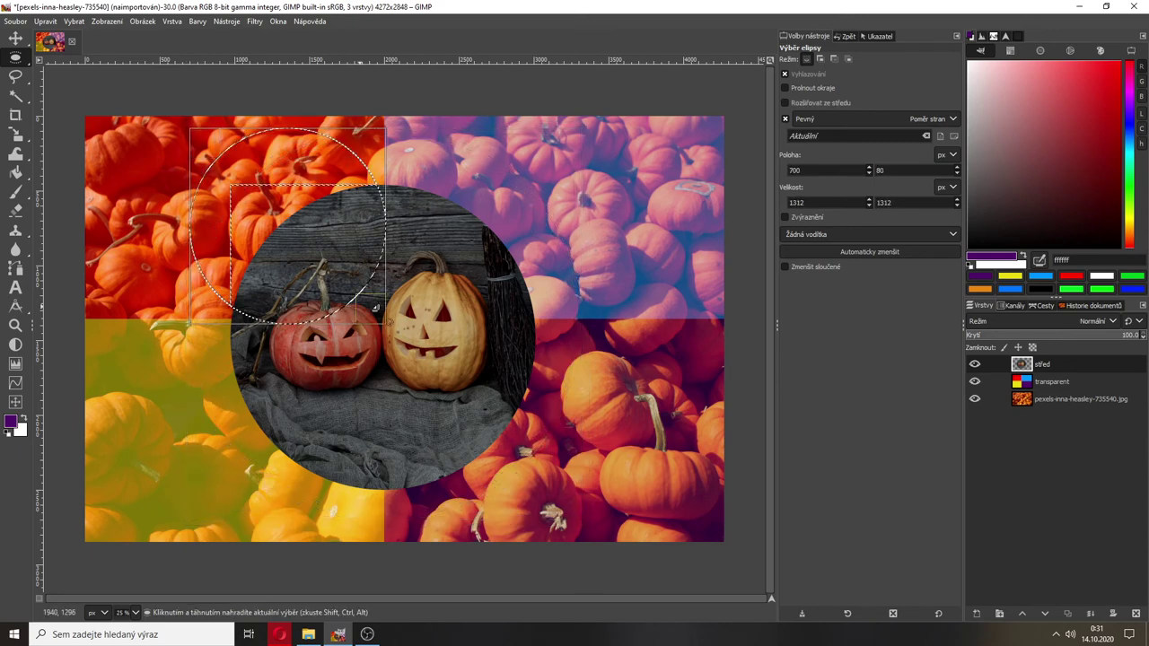
pyautogui.moveTo(395, 346); pyautogui.dragTo(583, 532)
pyautogui.moveTo(210, 286); pyautogui.dragTo(206, 284)
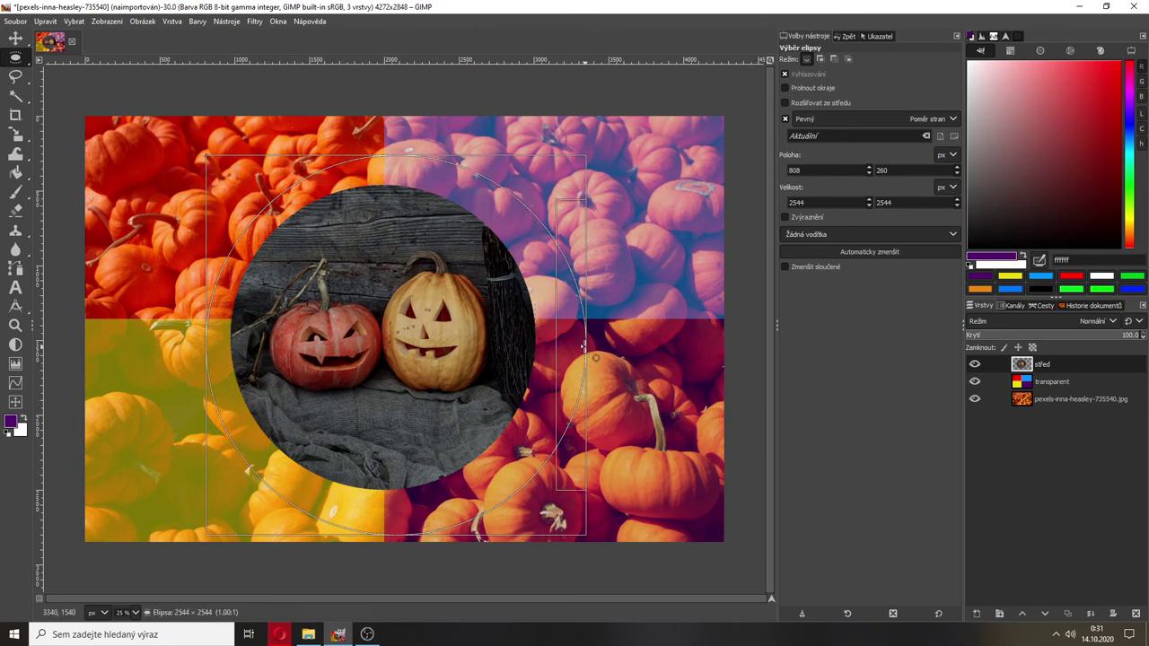
pyautogui.moveTo(583, 346); pyautogui.dragTo(564, 346)
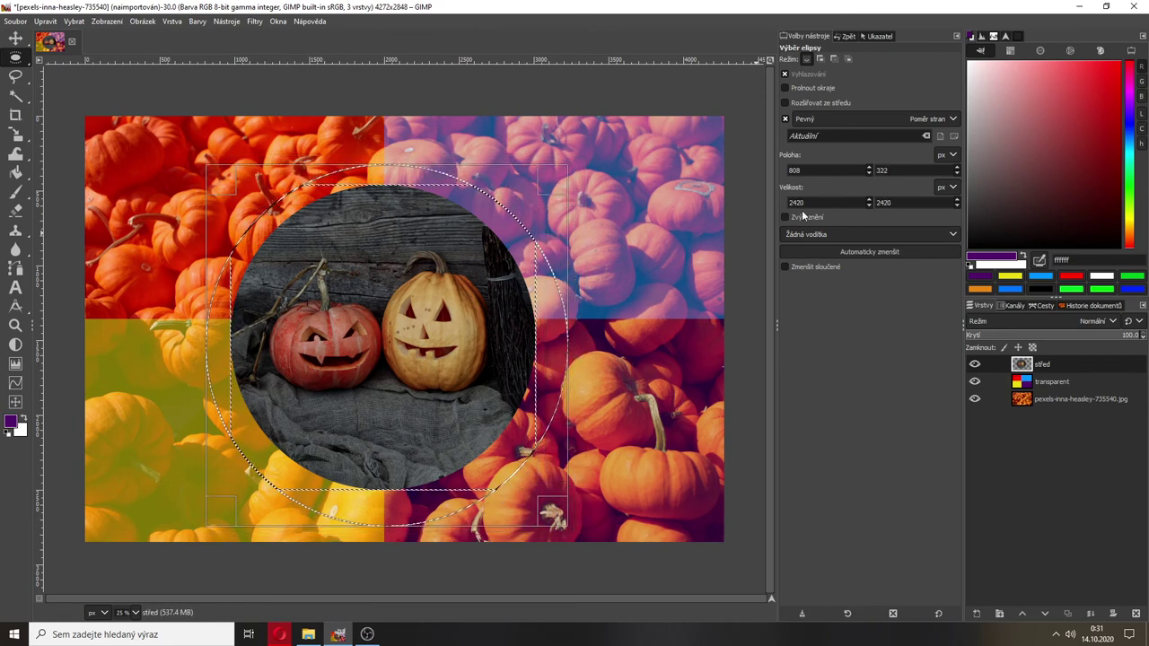
# Step back to the previous elliptical selection in the undo history and return to the most recent one
pyautogui.click(848, 37)
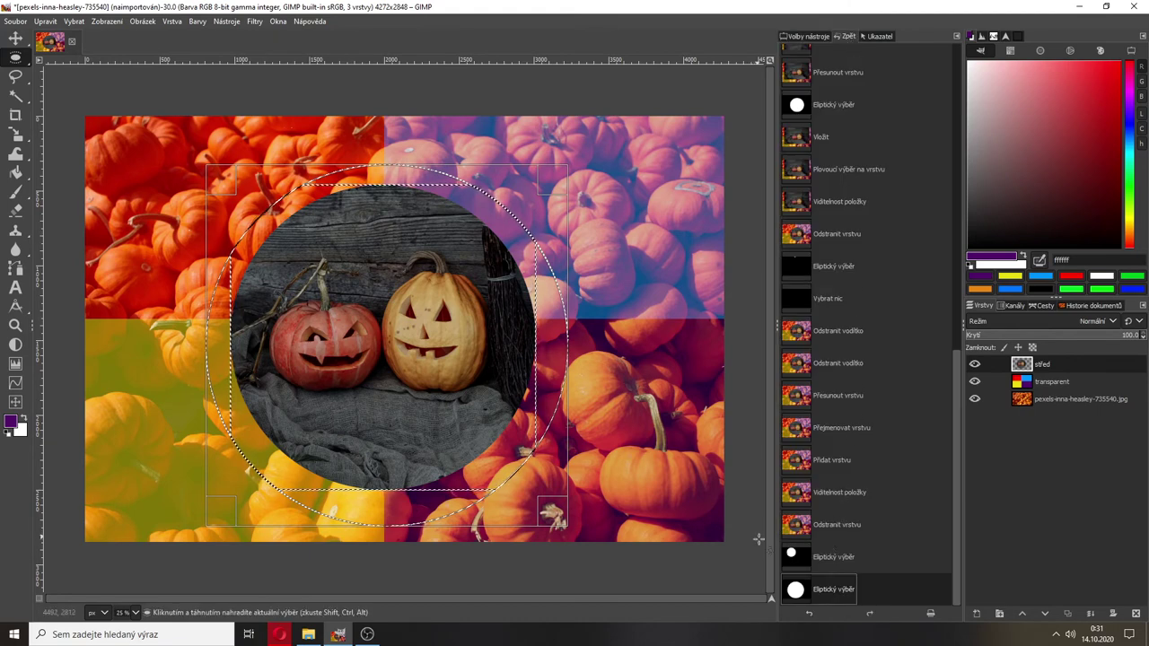
pyautogui.click(822, 557)
pyautogui.click(846, 589)
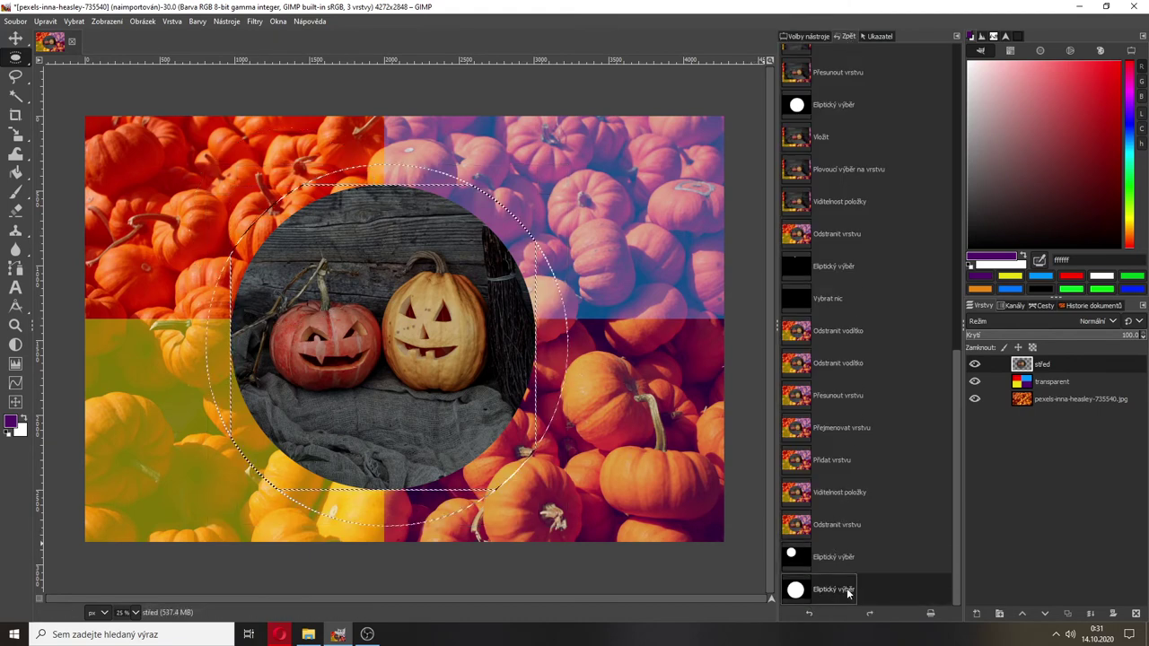
pyautogui.click(805, 36)
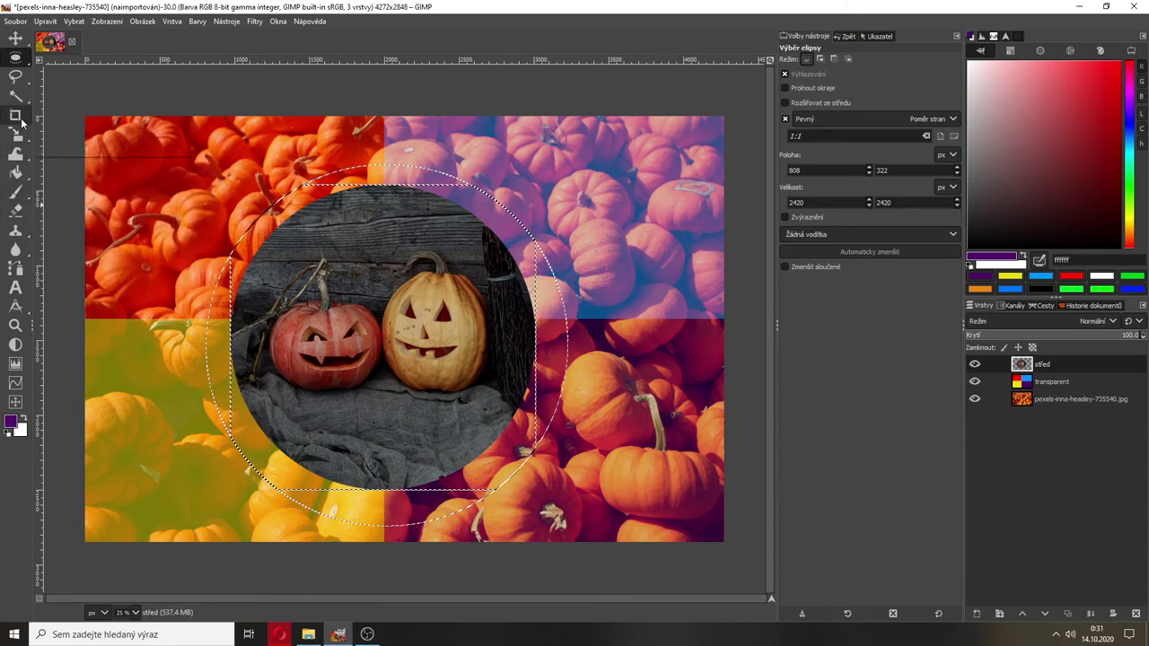
# Switch to the Gradient tool, try the "Vlastní" gradient, and return to "Popředí do průhlednosti"
pyautogui.click(16, 176)
pyautogui.moveTo(16, 175)
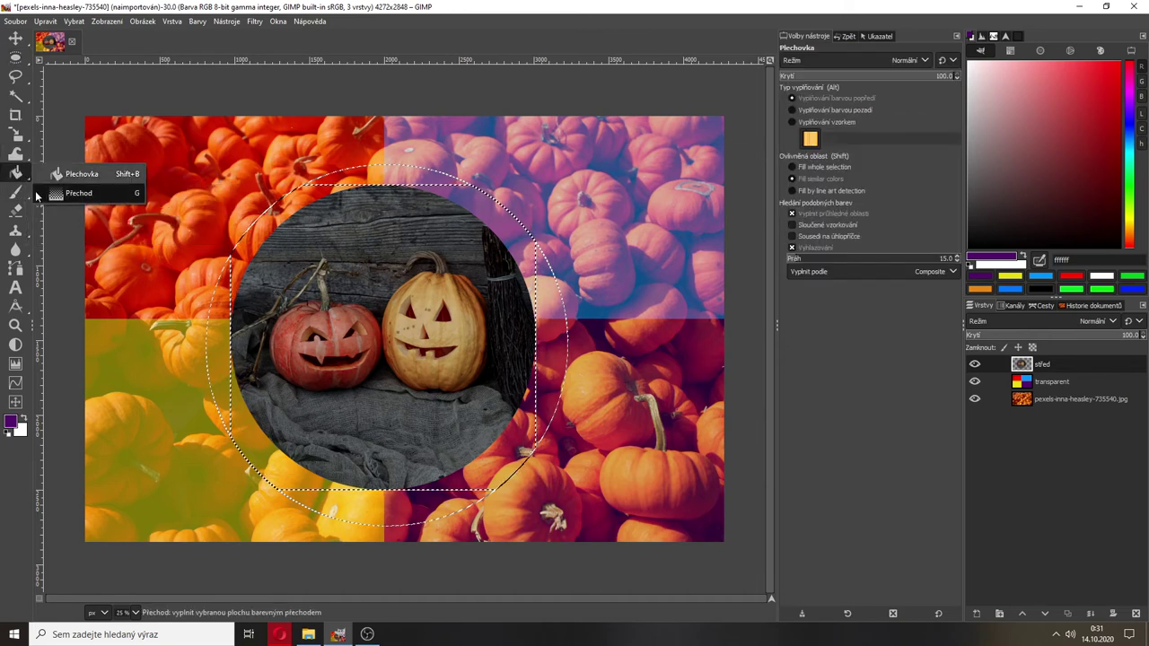
pyautogui.click(57, 196)
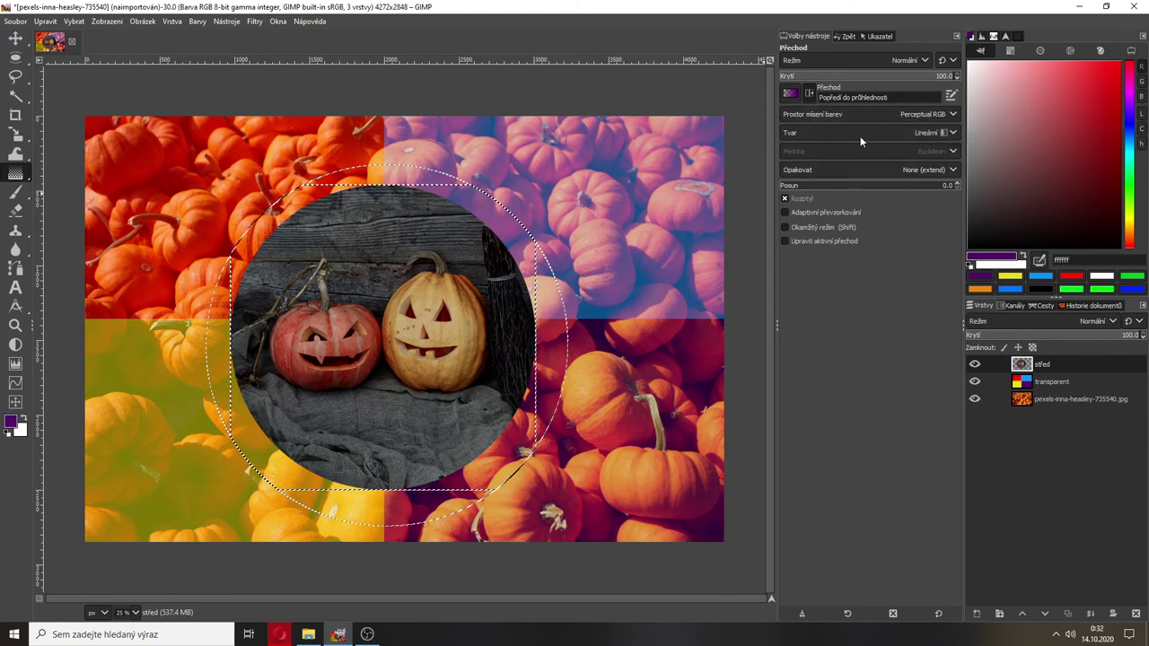
pyautogui.click(790, 97)
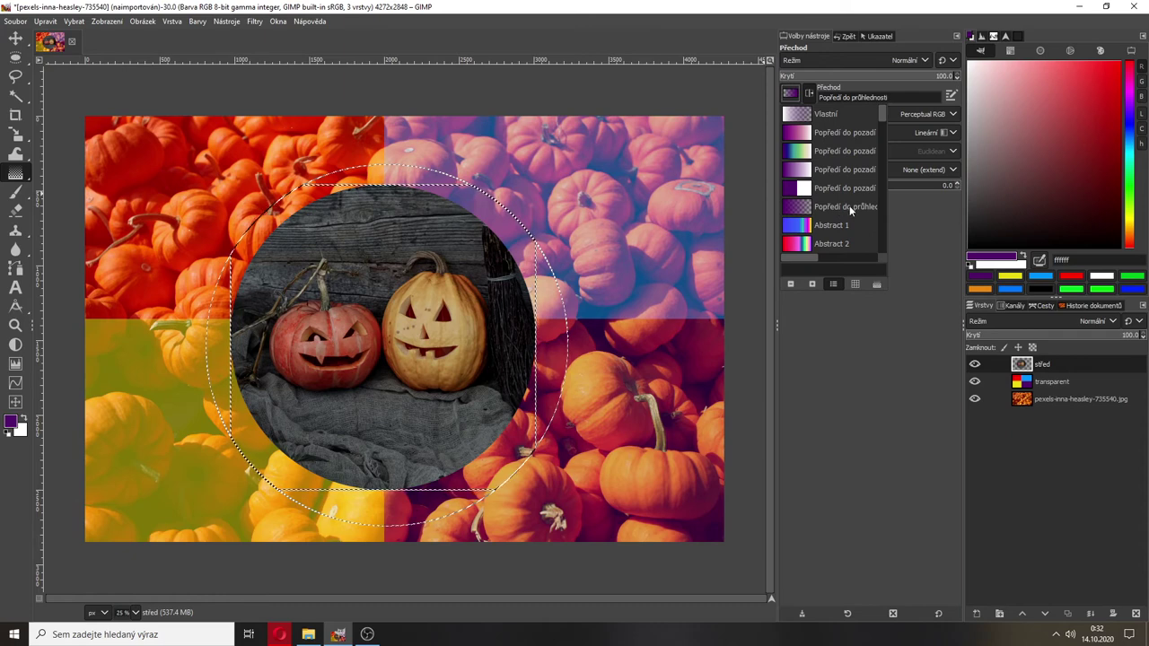
pyautogui.click(824, 116)
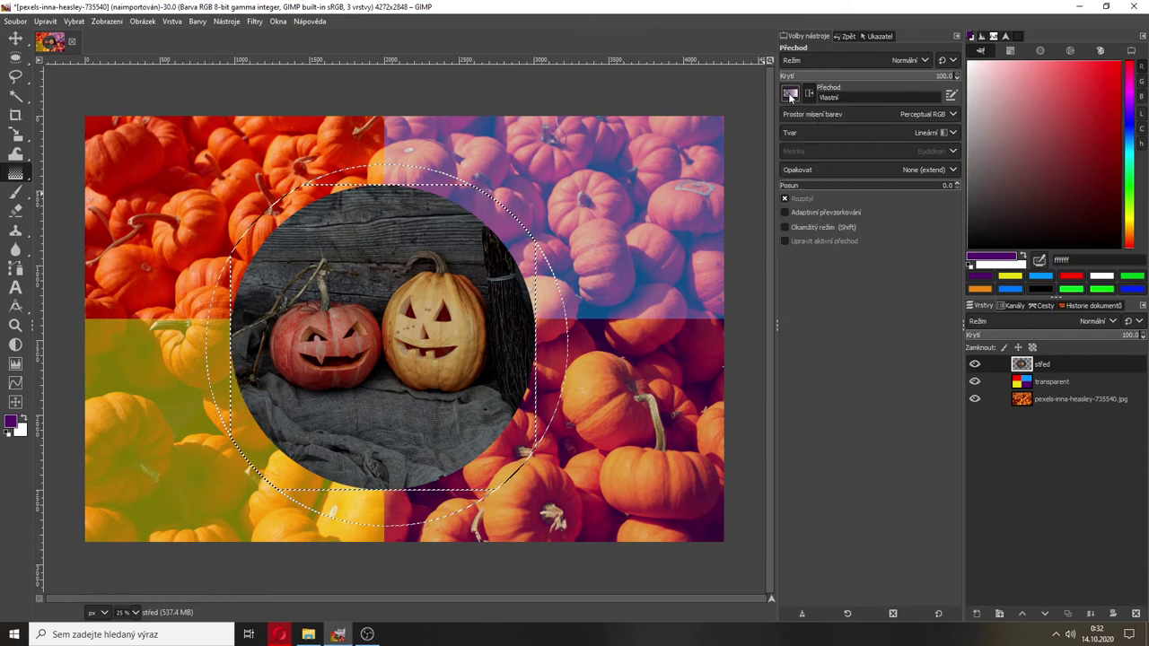
pyautogui.click(790, 93)
pyautogui.click(823, 208)
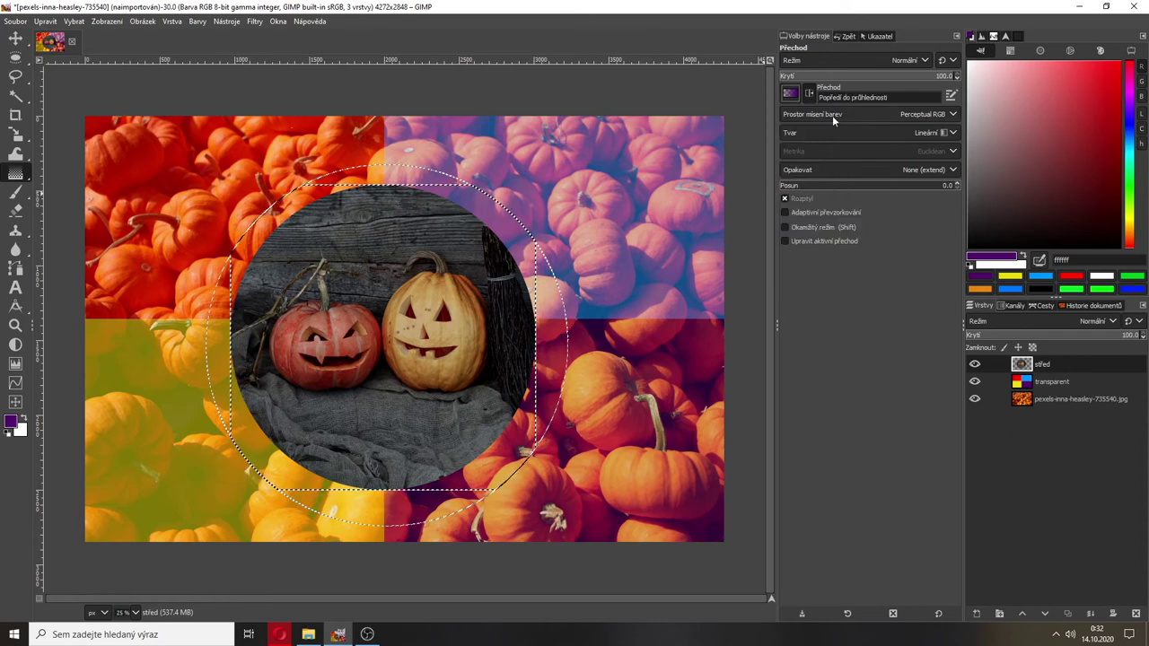
# Set the gradient shape to Kruhový and draw a purple gradient about 569 px long outward from the middle of the "střed" cut-out
pyautogui.click(922, 132)
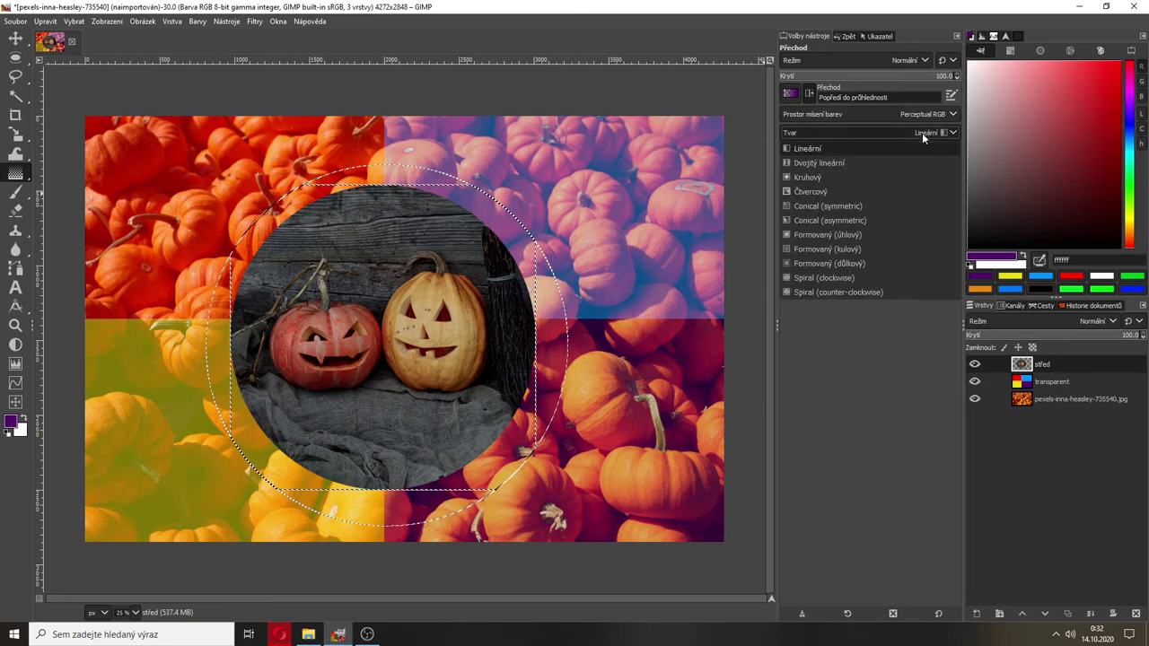
pyautogui.click(830, 178)
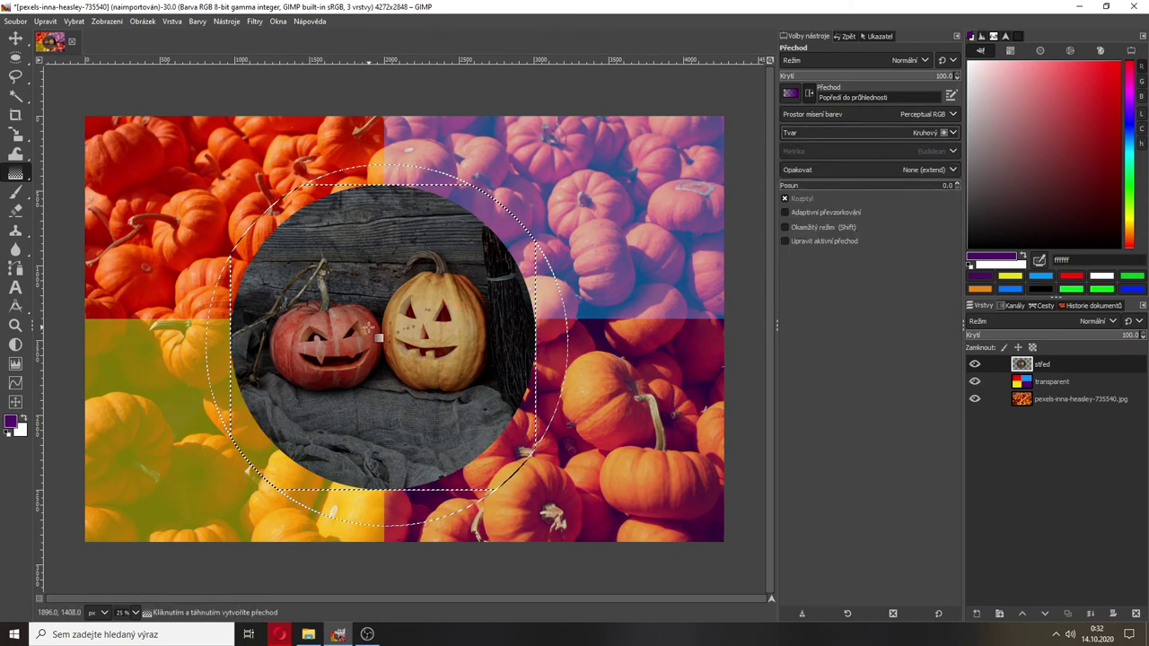
pyautogui.moveTo(380, 340)
pyautogui.mouseDown()
pyautogui.moveTo(368, 328)
pyautogui.moveTo(444, 366)
pyautogui.mouseUp()
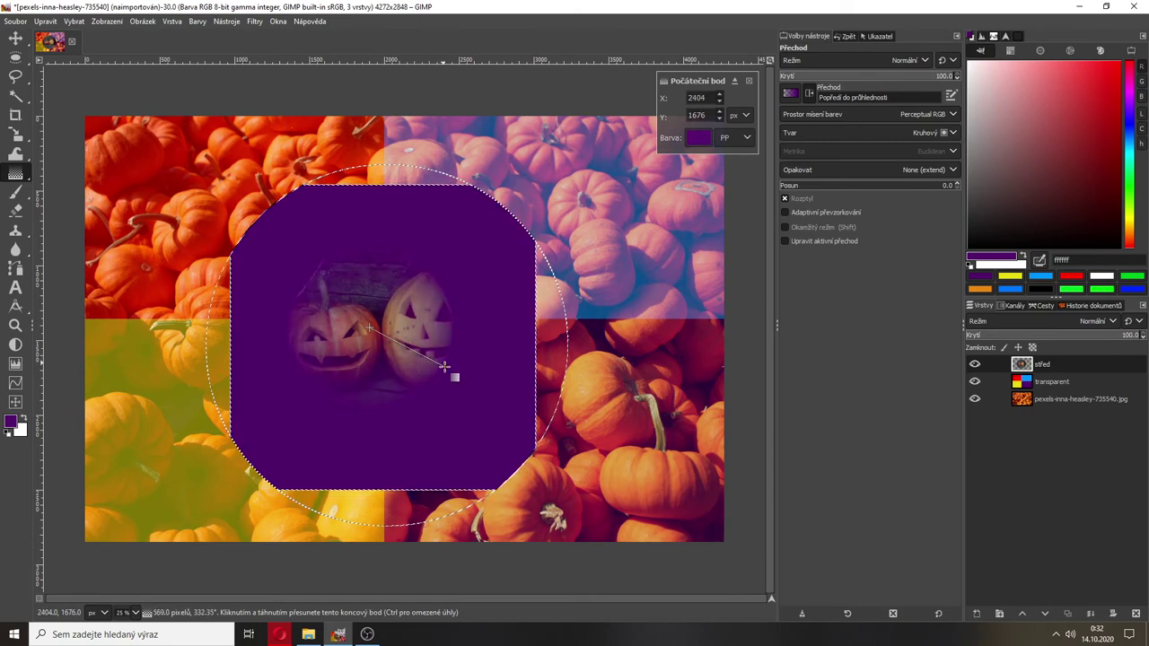
# Preview the "Vlastní" gradient on the drawn radial gradient and restore "Popředí do průhlednosti"
pyautogui.click(789, 94)
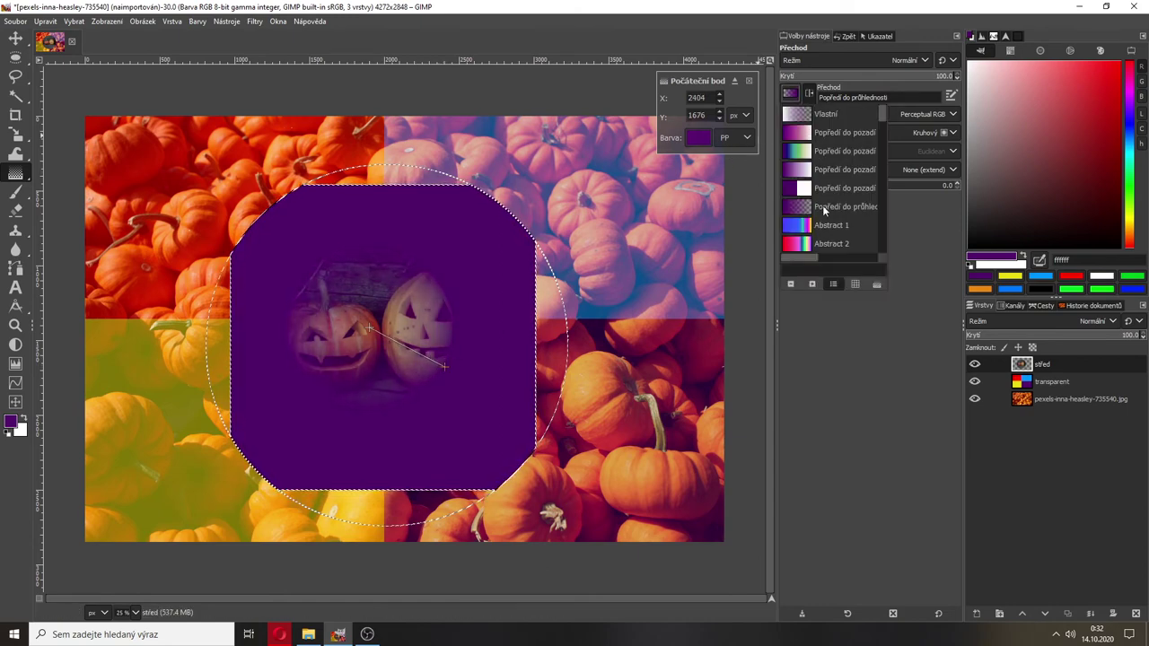
pyautogui.click(823, 113)
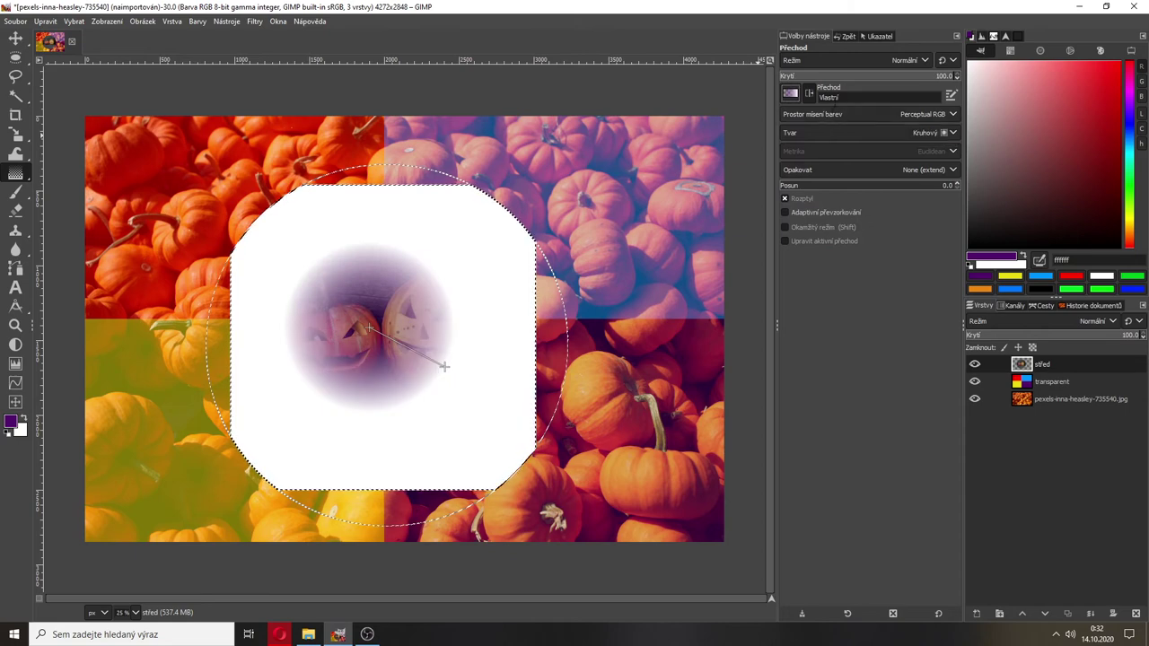
pyautogui.click(790, 93)
pyautogui.click(830, 202)
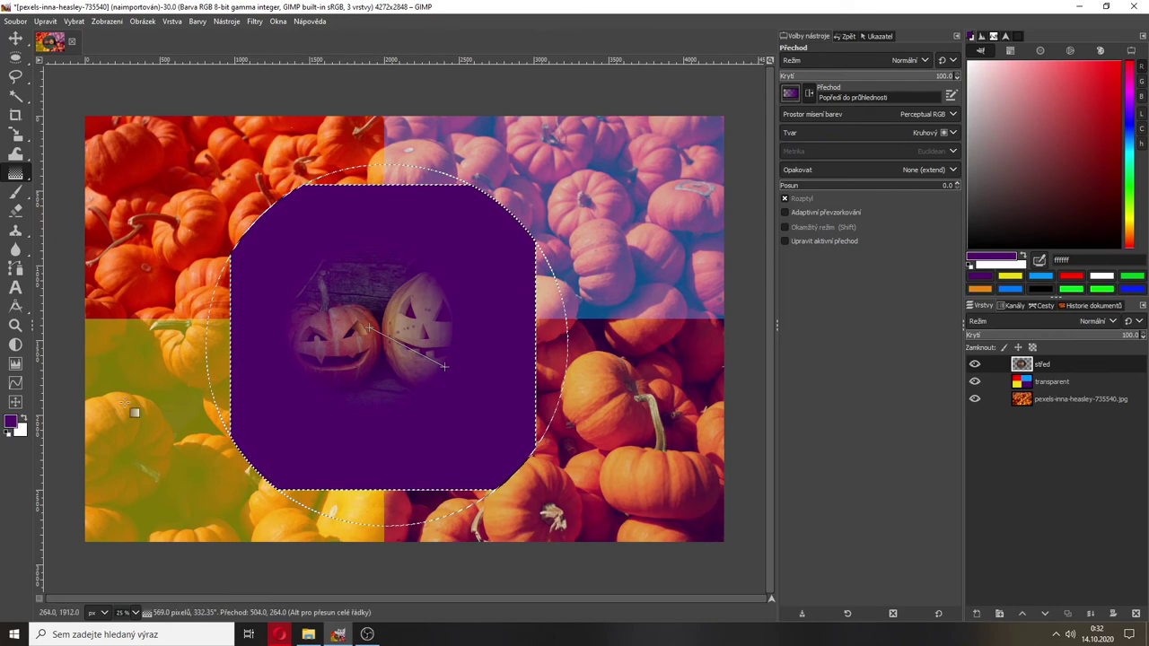
# Reset the foreground and background colours to black and white, and change the gradient shape to Spiral (clockwise)
pyautogui.click(9, 437)
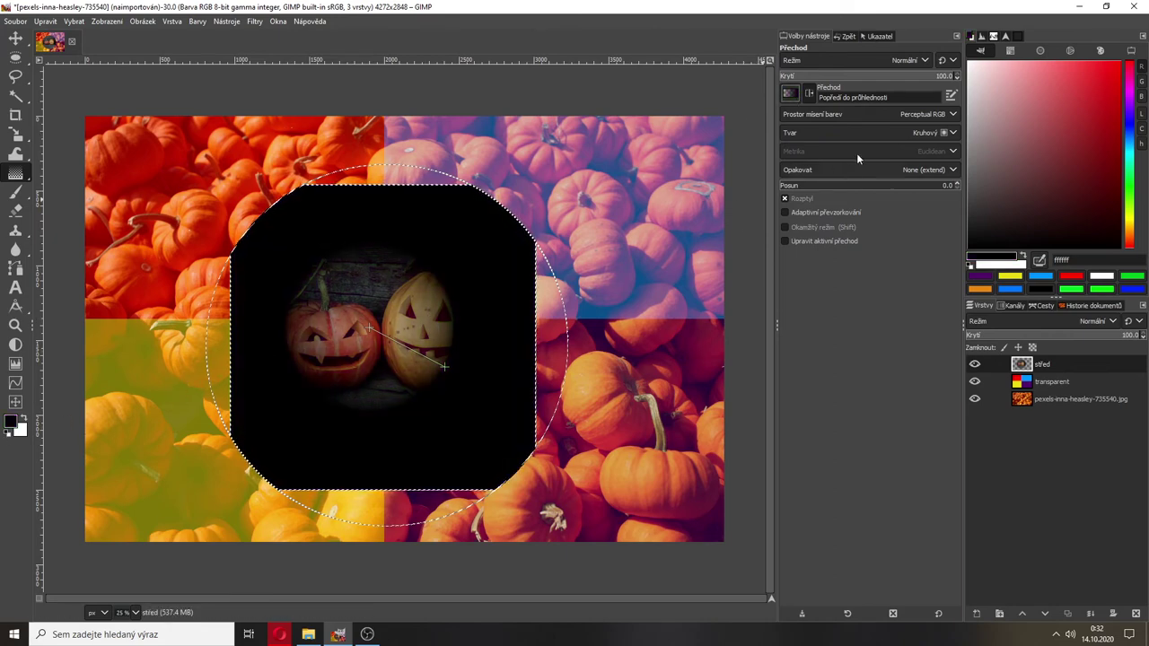
pyautogui.click(820, 114)
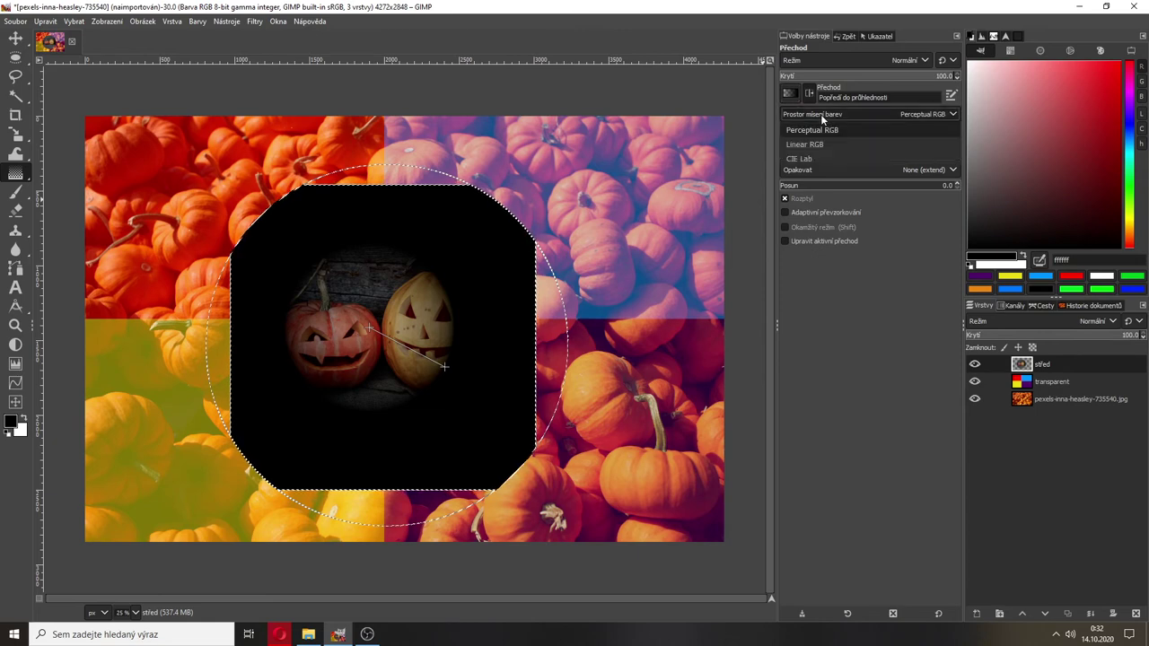
pyautogui.click(1038, 386)
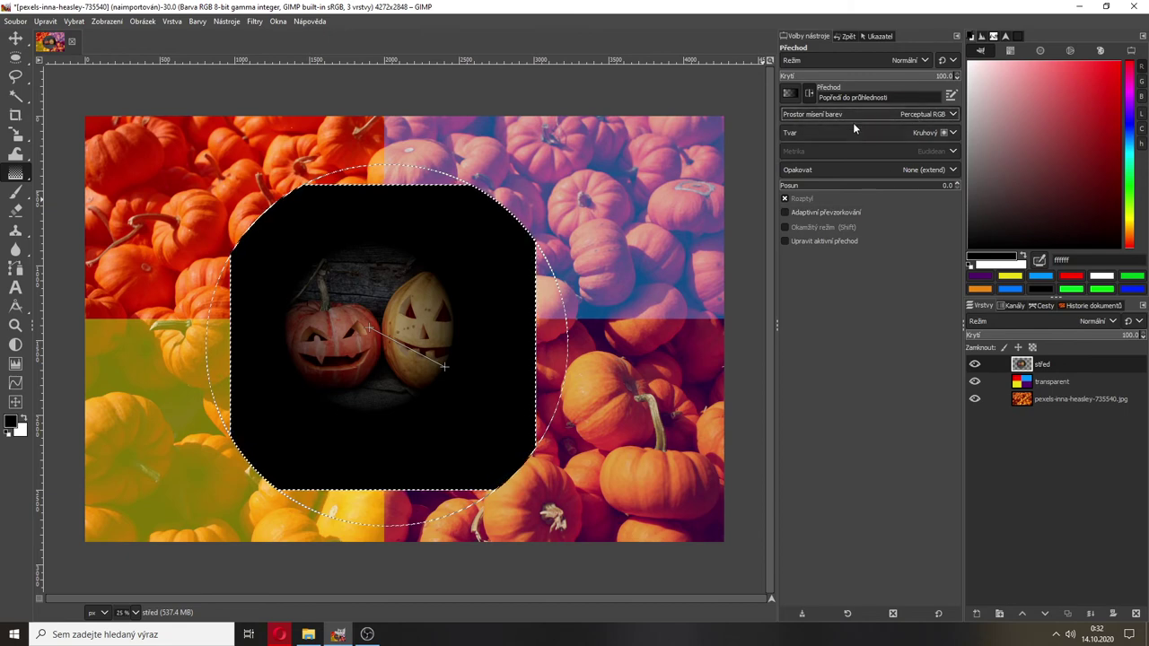
pyautogui.click(906, 133)
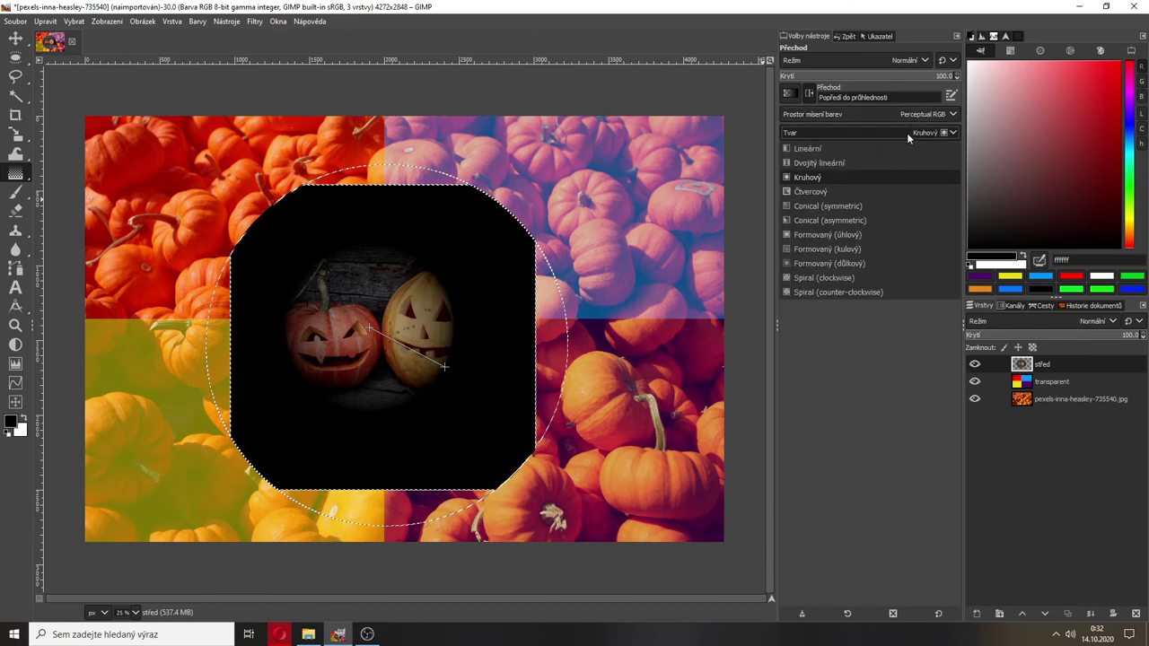
pyautogui.click(831, 276)
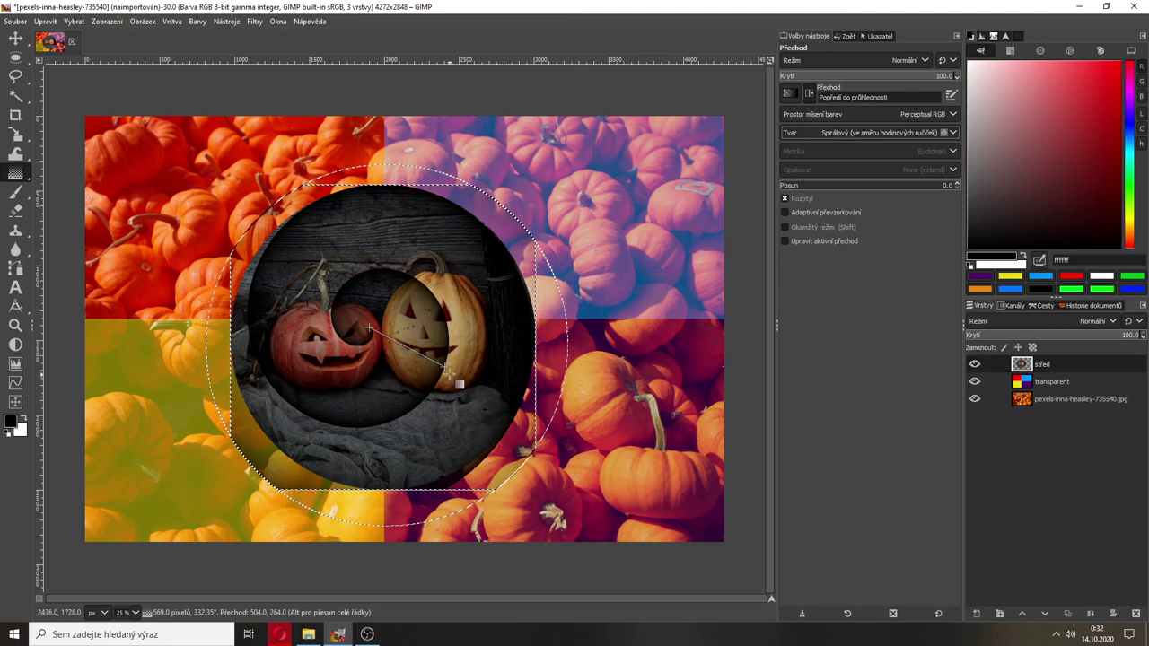
# Move the spiral gradient's end point outward to a length of about 624 px and apply the gradient to the "střed" layer
pyautogui.moveTo(444, 366)
pyautogui.mouseDown()
pyautogui.moveTo(478, 384)
pyautogui.moveTo(461, 375)
pyautogui.mouseUp()
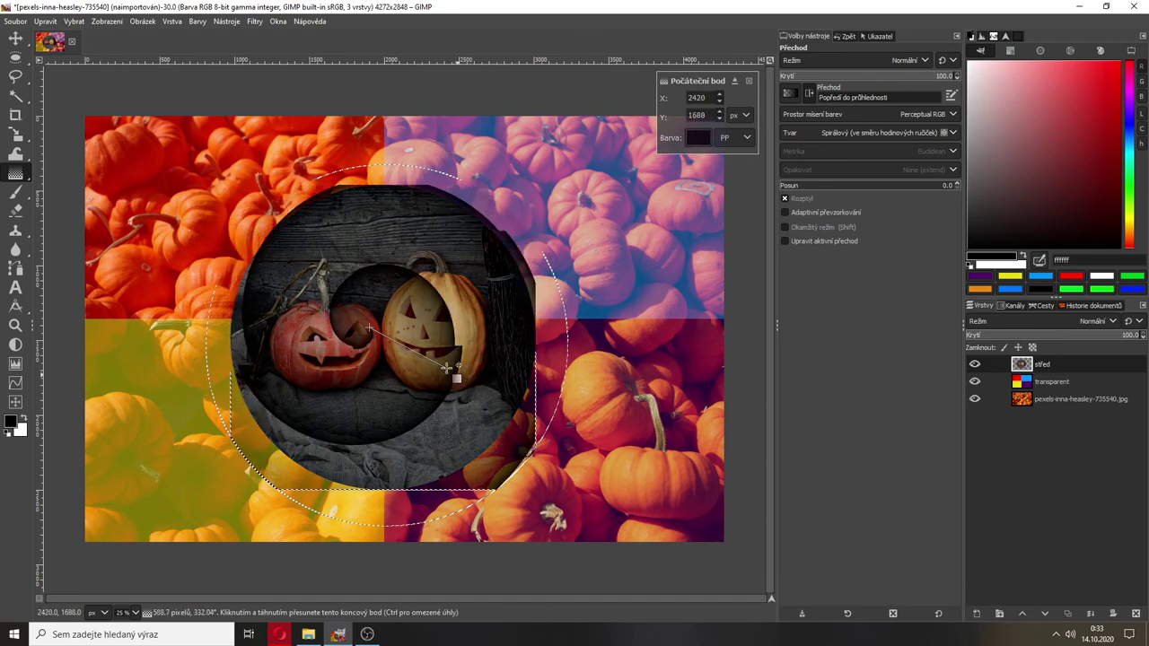
pyautogui.moveTo(457, 367); pyautogui.dragTo(460, 367)
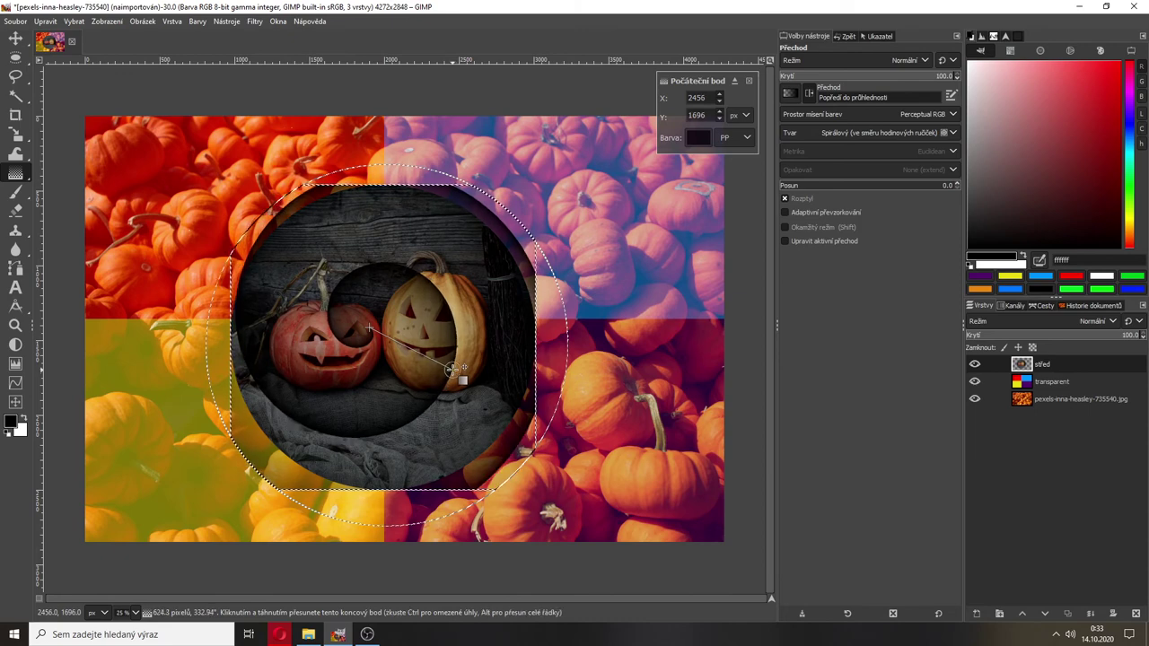
pyautogui.press('m')
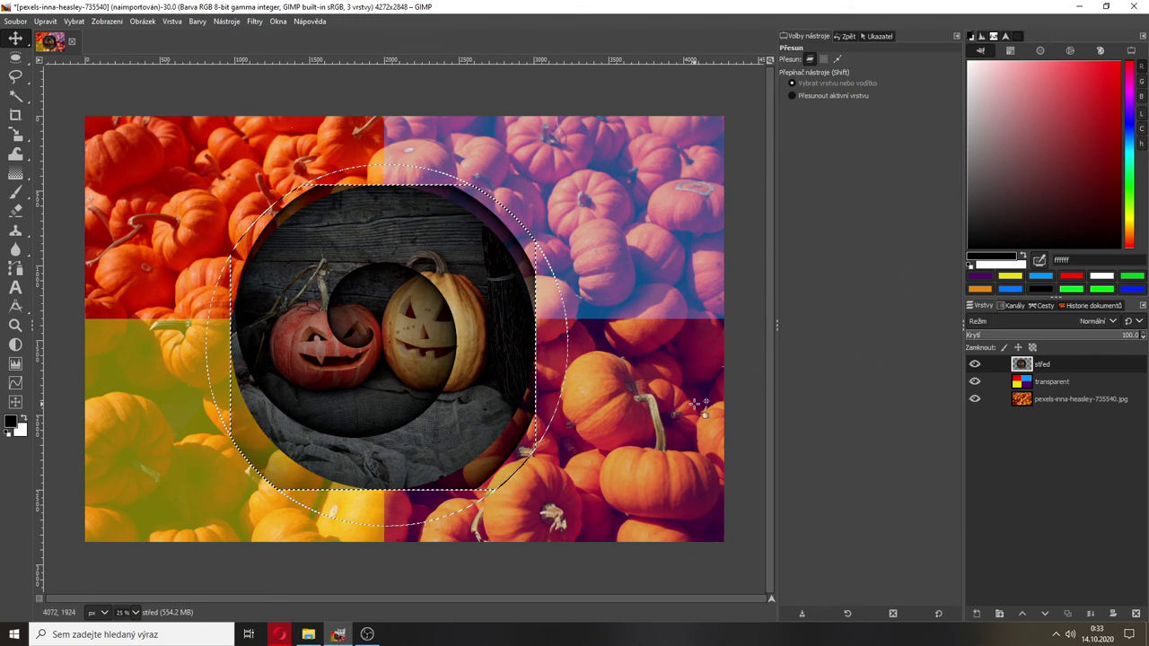
# Add a new transparent layer beneath "střed" and shift the "střed" layer slightly to the right
pyautogui.click(976, 613)
pyautogui.click(1050, 606)
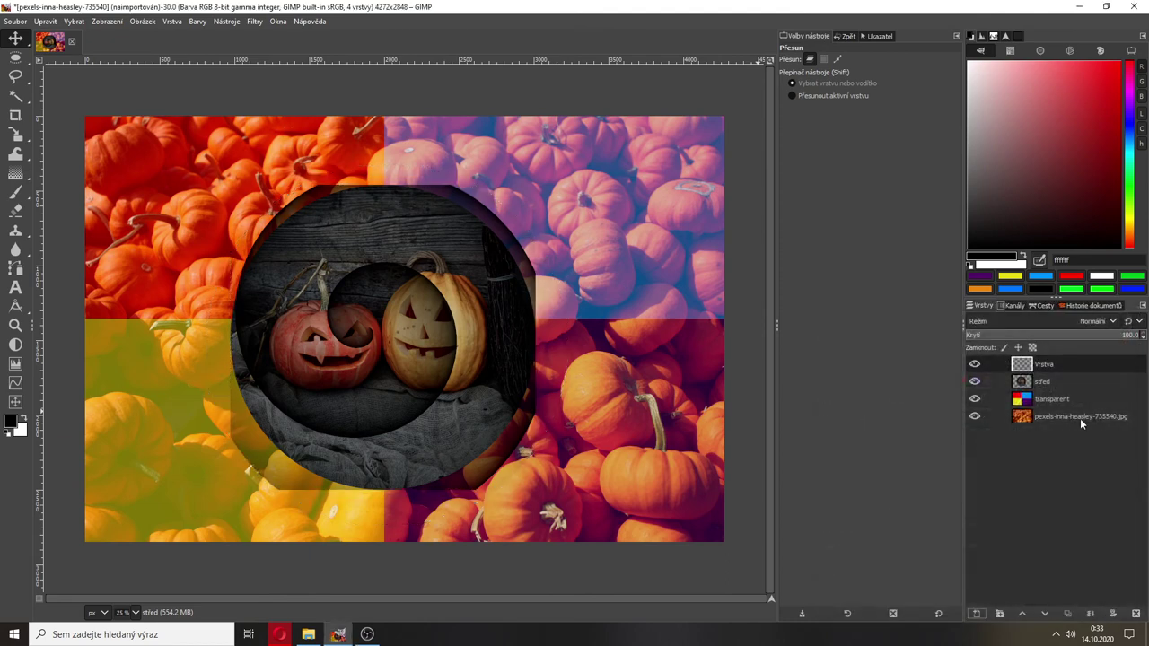
pyautogui.moveTo(1041, 365); pyautogui.dragTo(1034, 388)
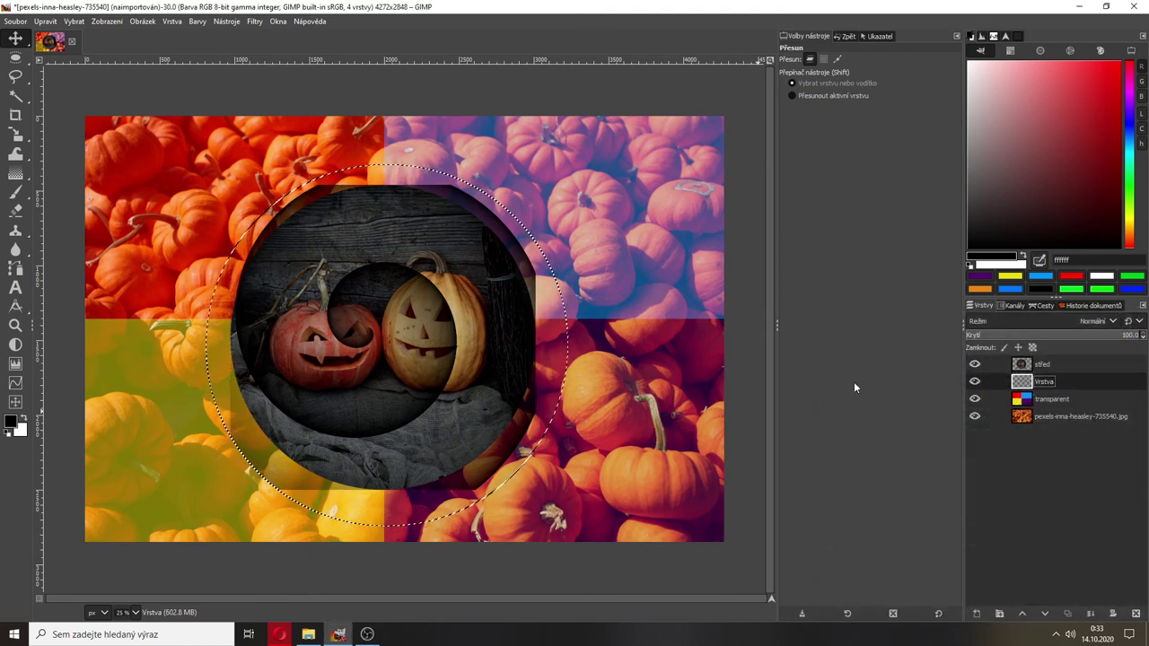
pyautogui.click(1055, 368)
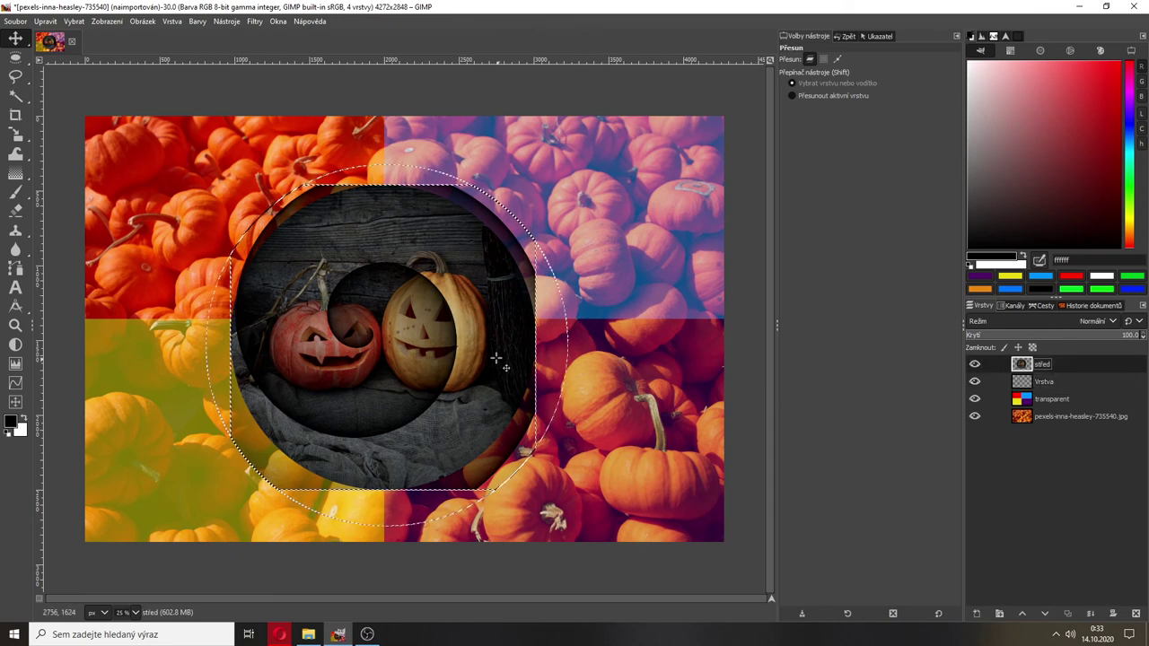
pyautogui.moveTo(380, 349)
pyautogui.mouseDown()
pyautogui.moveTo(385, 359)
pyautogui.moveTo(392, 350)
pyautogui.mouseUp()
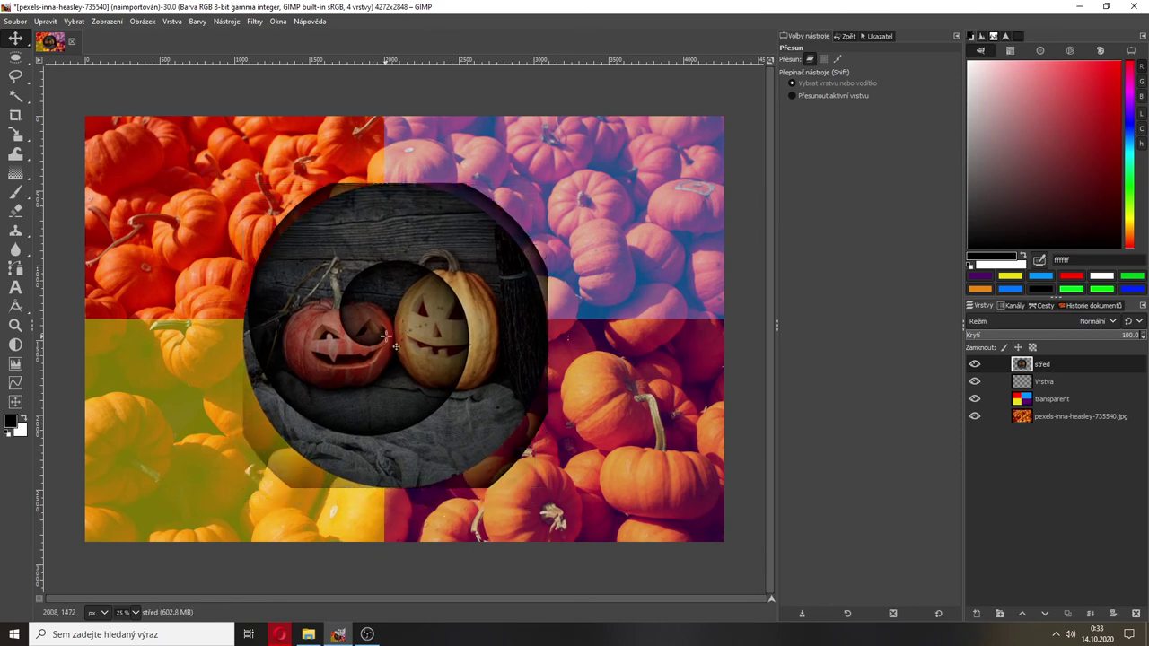
# Go back in the undo history to the last elliptical selection, before the gradient and the added layer, and undo the stray layer move
pyautogui.click(880, 36)
pyautogui.click(856, 36)
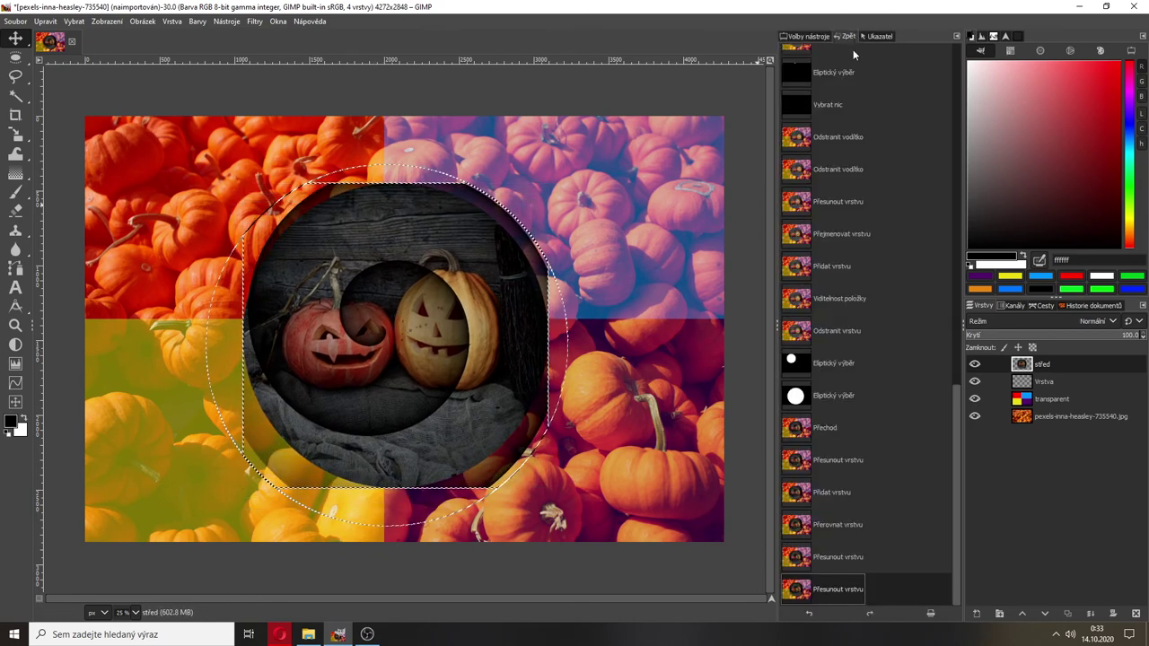
pyautogui.click(849, 563)
pyautogui.click(829, 530)
pyautogui.click(822, 505)
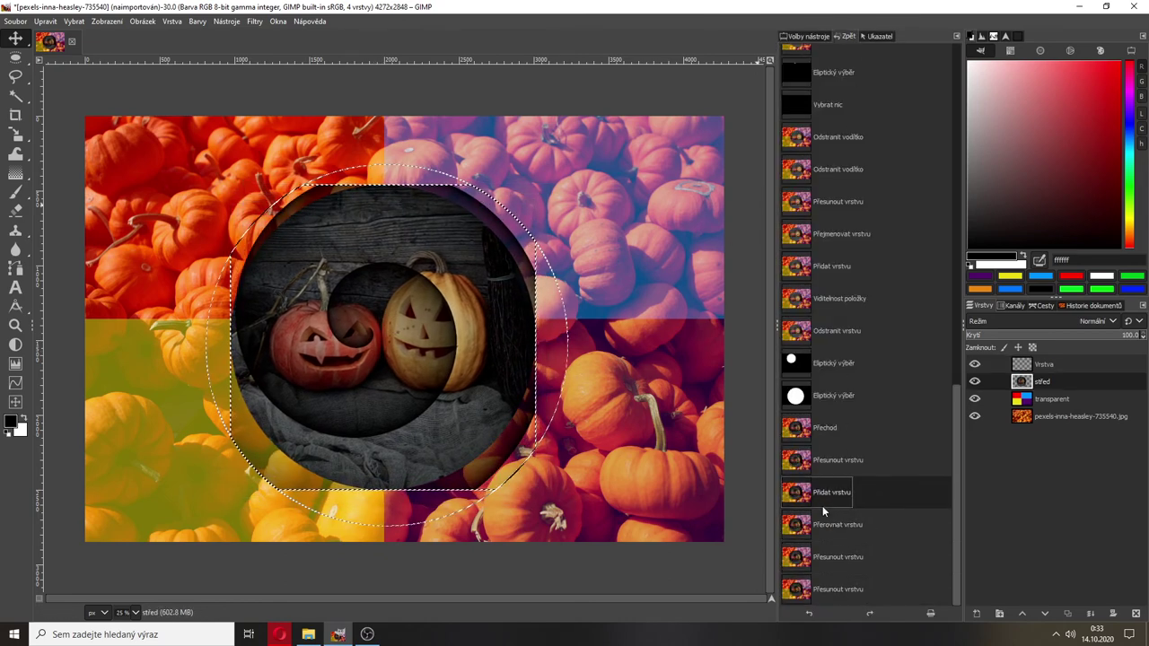
pyautogui.click(821, 525)
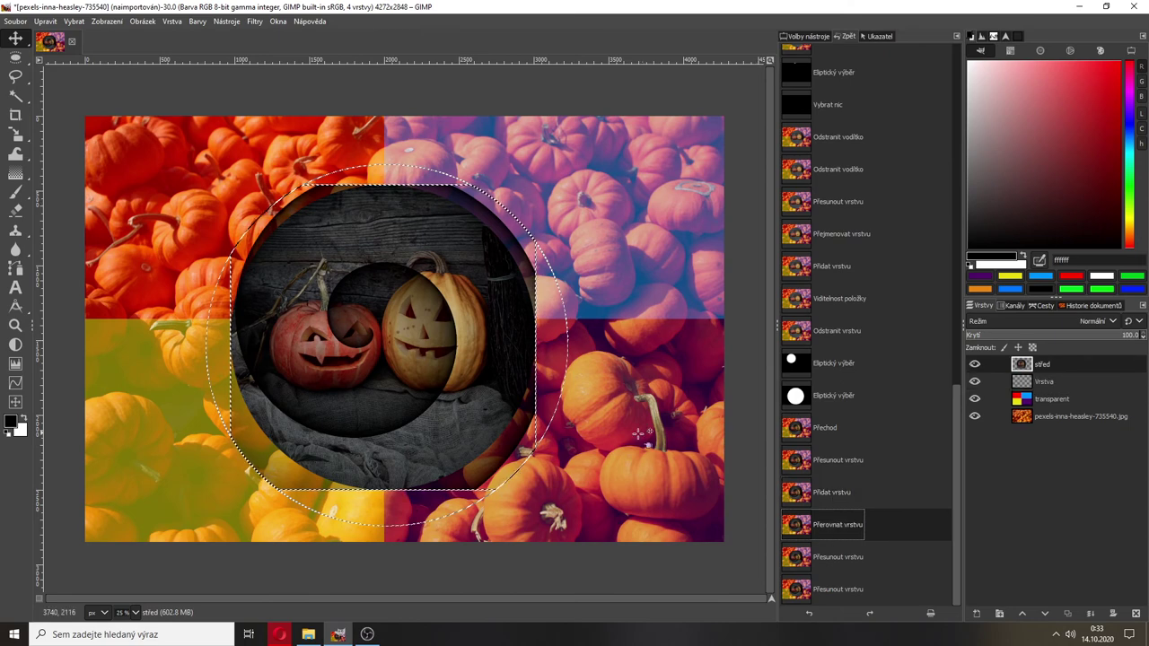
pyautogui.click(809, 438)
pyautogui.click(814, 409)
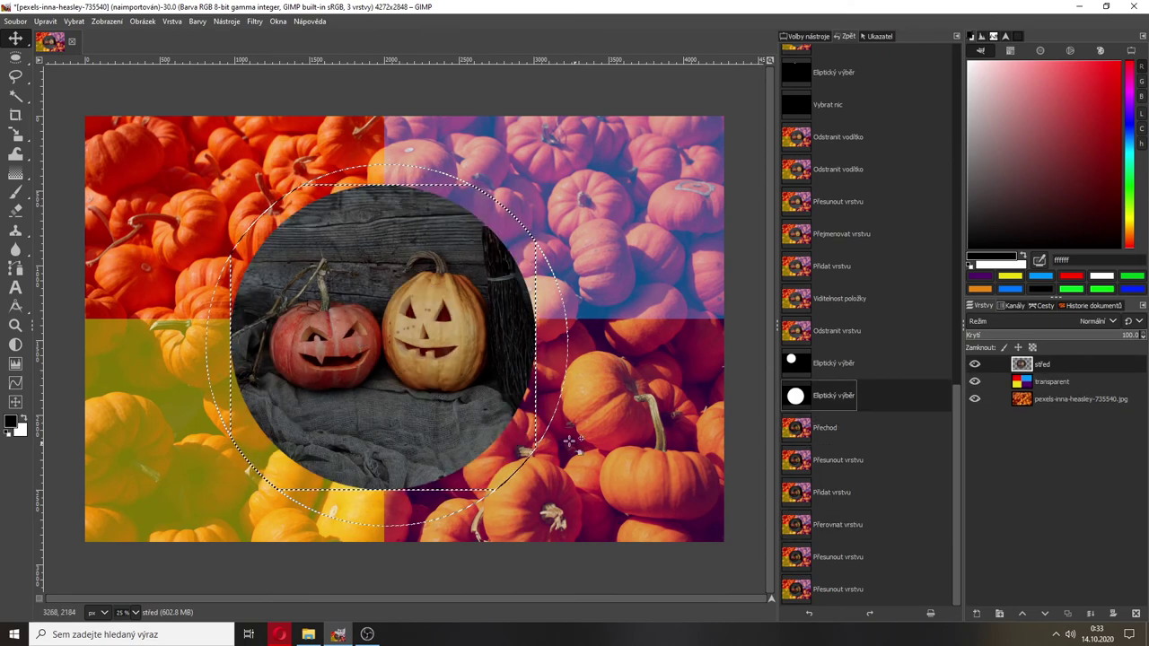
pyautogui.moveTo(538, 440); pyautogui.dragTo(537, 491)
pyautogui.hotkey('ctrl', 'z')
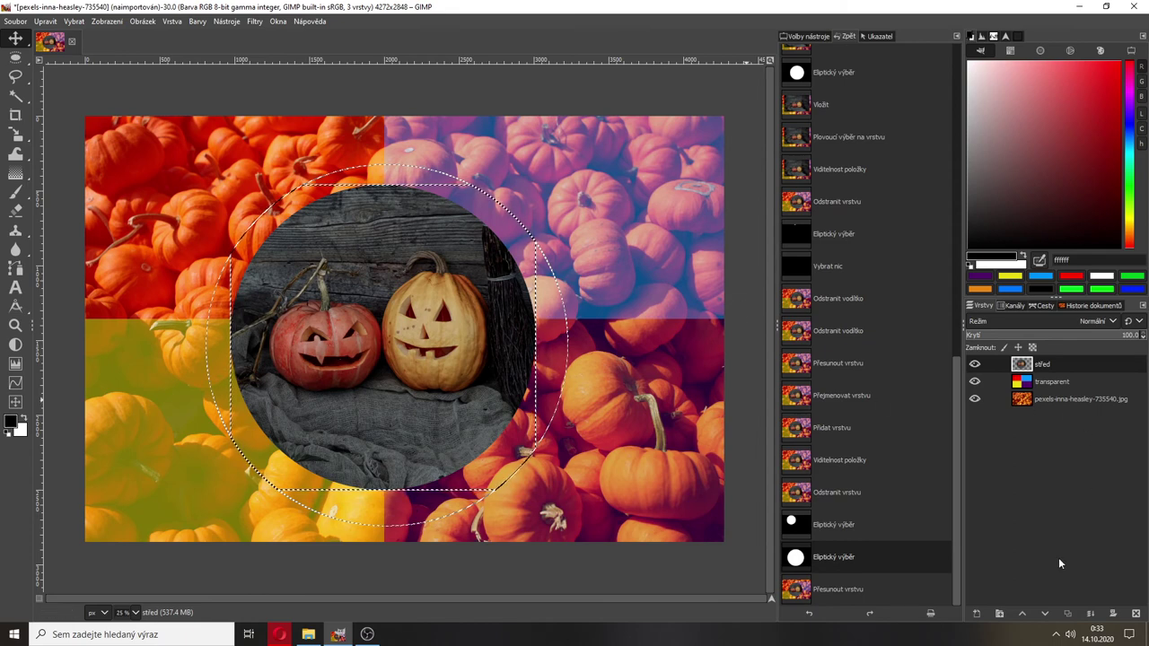
# Add a new transparent layer above "střed" and draw a black clockwise spiral gradient about 230 px long from the circular selection's centre
pyautogui.click(976, 614)
pyautogui.click(1068, 603)
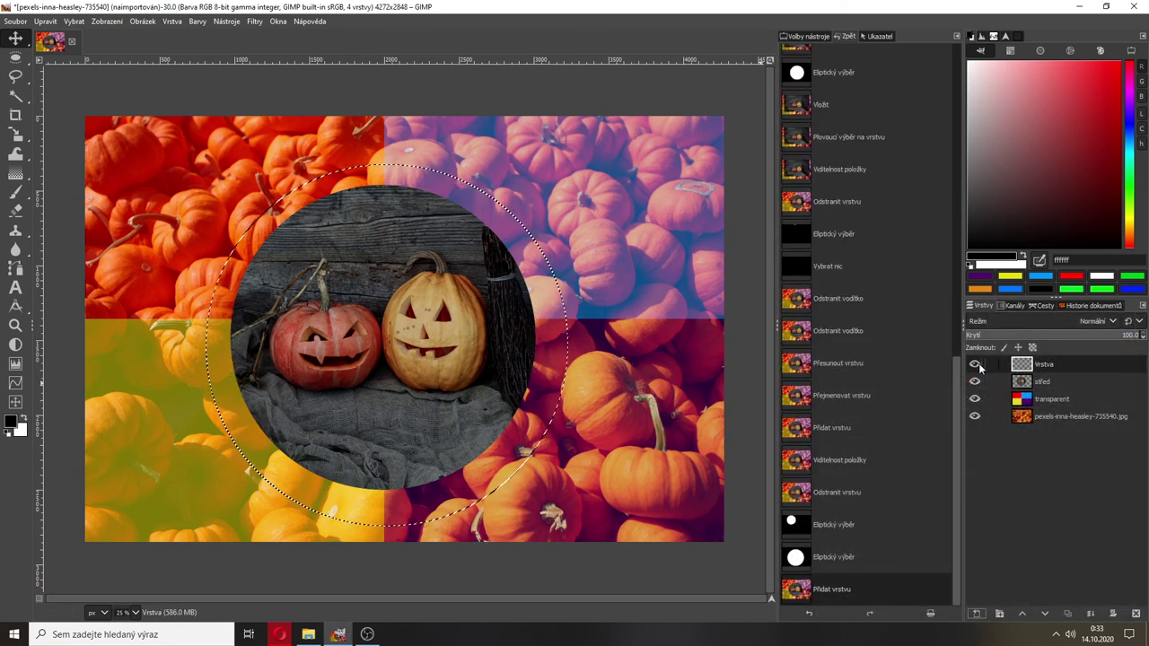
pyautogui.click(16, 176)
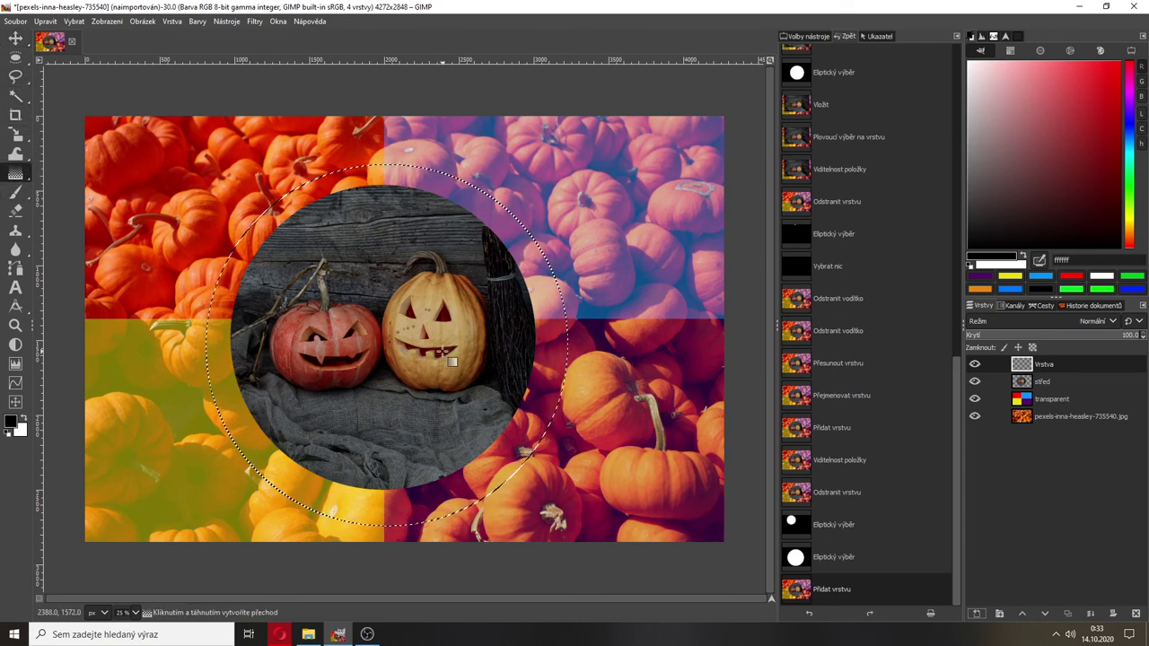
pyautogui.click(797, 39)
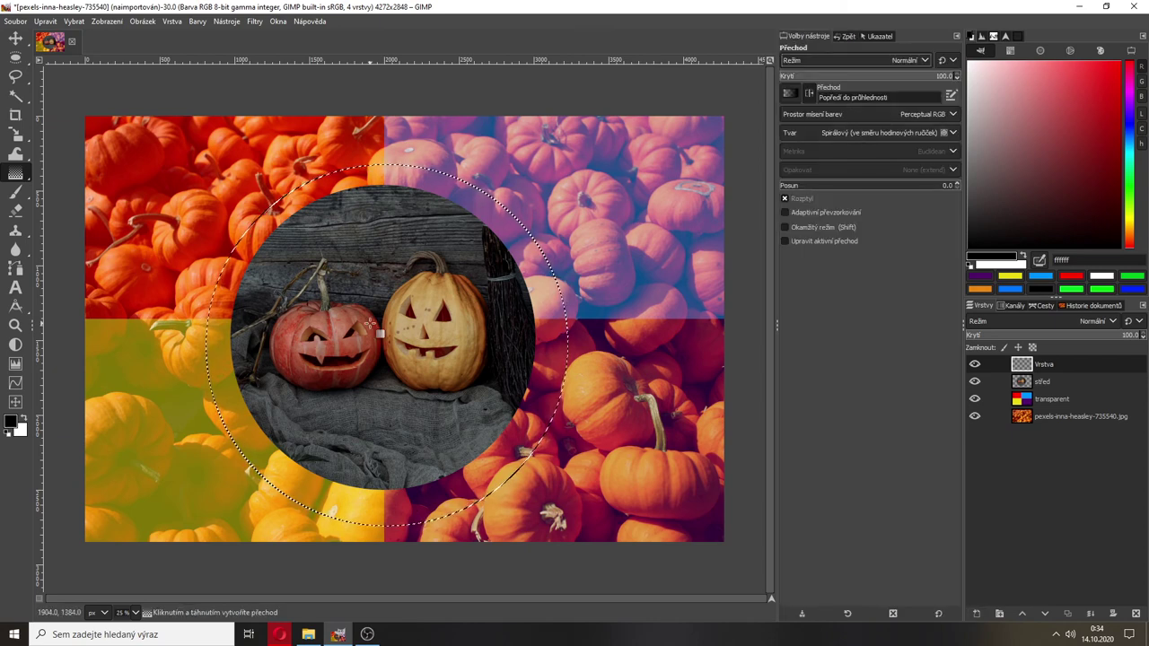
pyautogui.moveTo(371, 323); pyautogui.dragTo(403, 344)
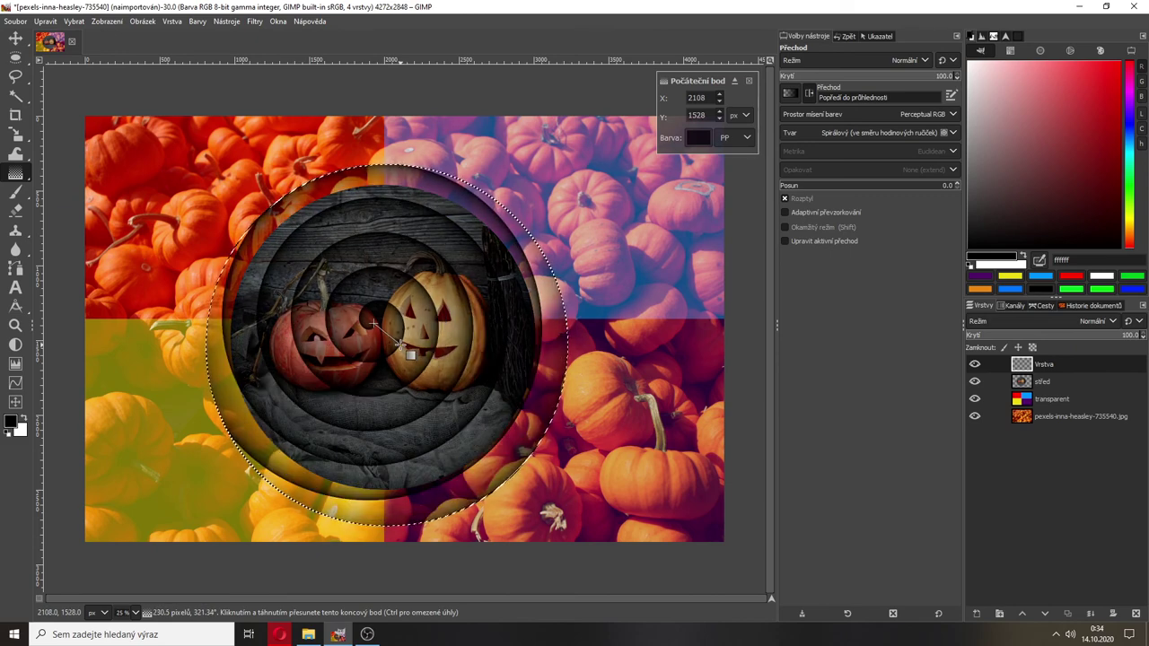
pyautogui.moveTo(401, 346); pyautogui.dragTo(398, 352)
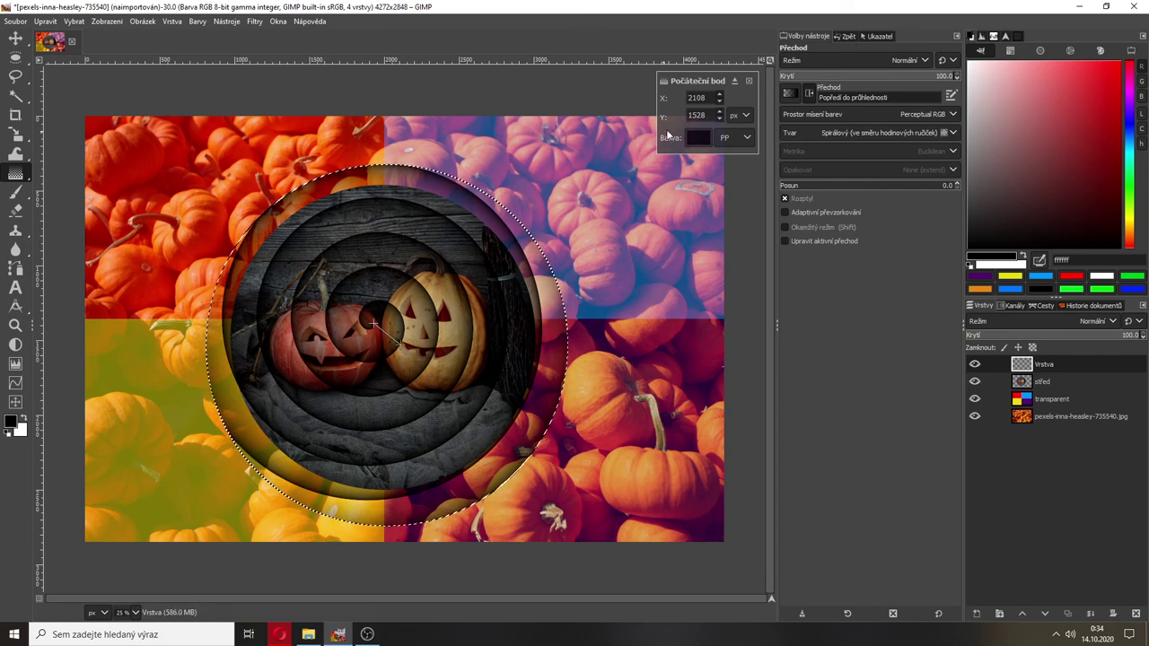
pyautogui.click(788, 95)
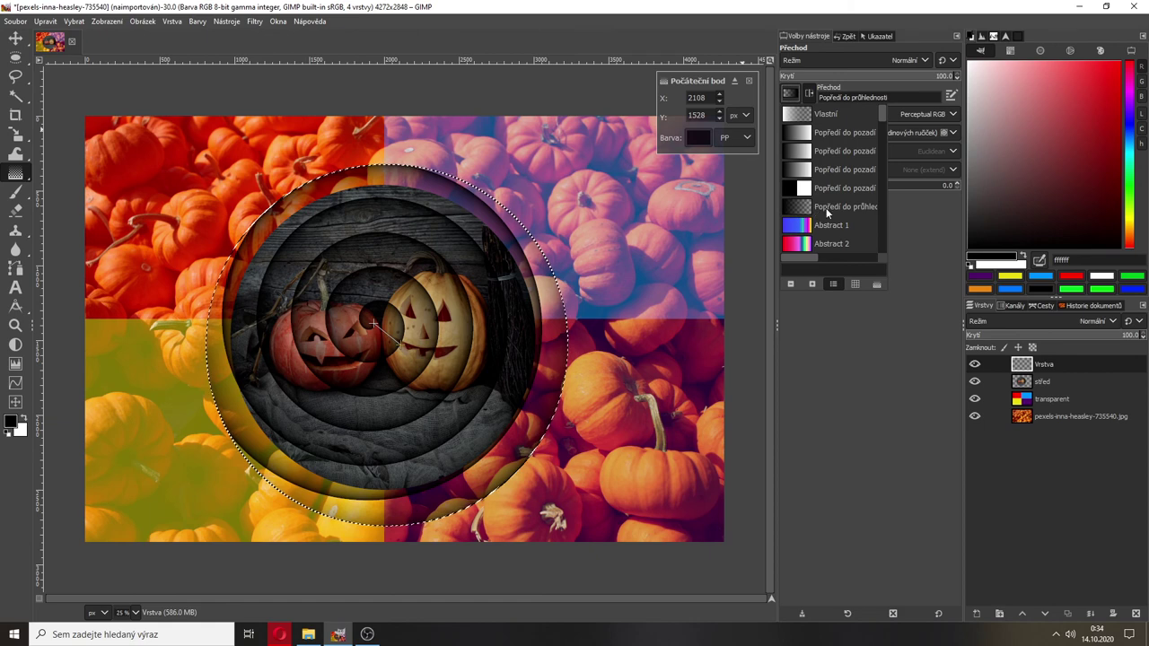
pyautogui.click(916, 242)
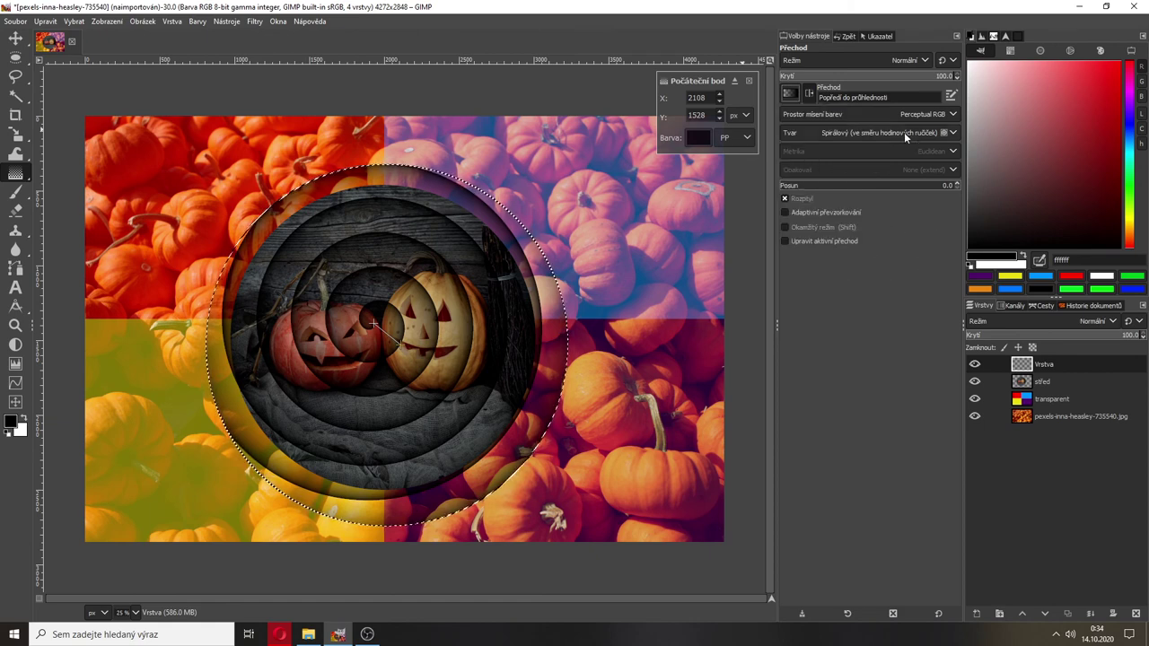
# Try the symmetric conical and square shapes on the black gradient inside the circular selection
pyautogui.click(904, 132)
pyautogui.click(818, 202)
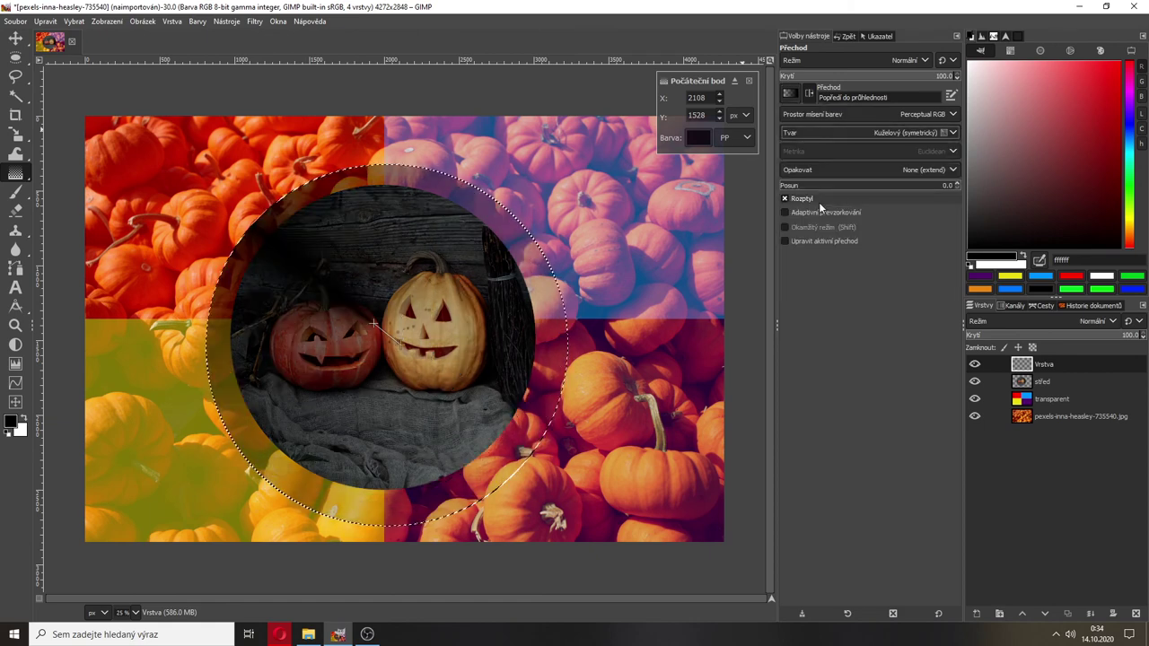
pyautogui.click(829, 133)
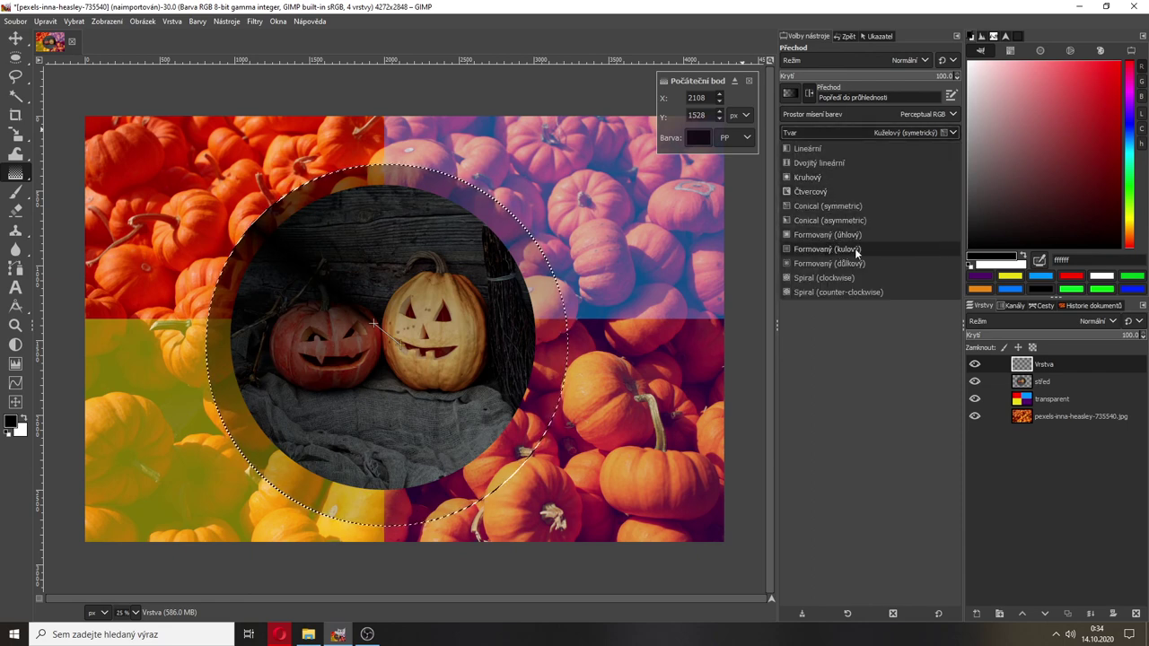
pyautogui.click(836, 192)
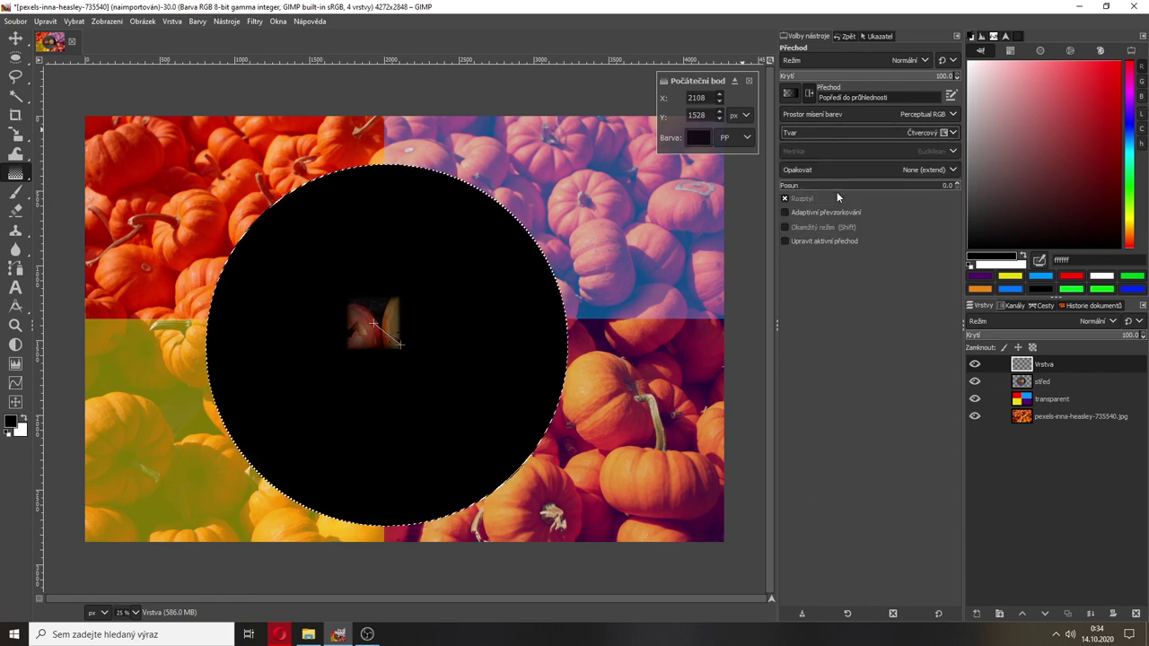
# Change the gradient's shape to a counter-clockwise spiral, apply it, and clear the circular selection
pyautogui.click(842, 136)
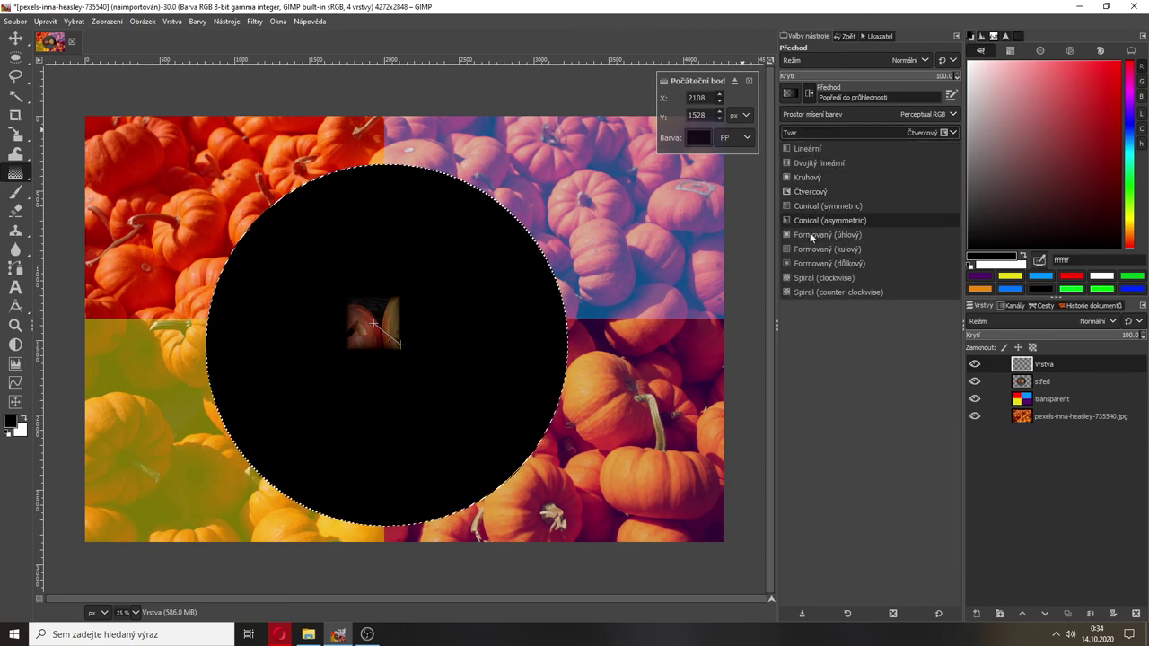
pyautogui.click(822, 291)
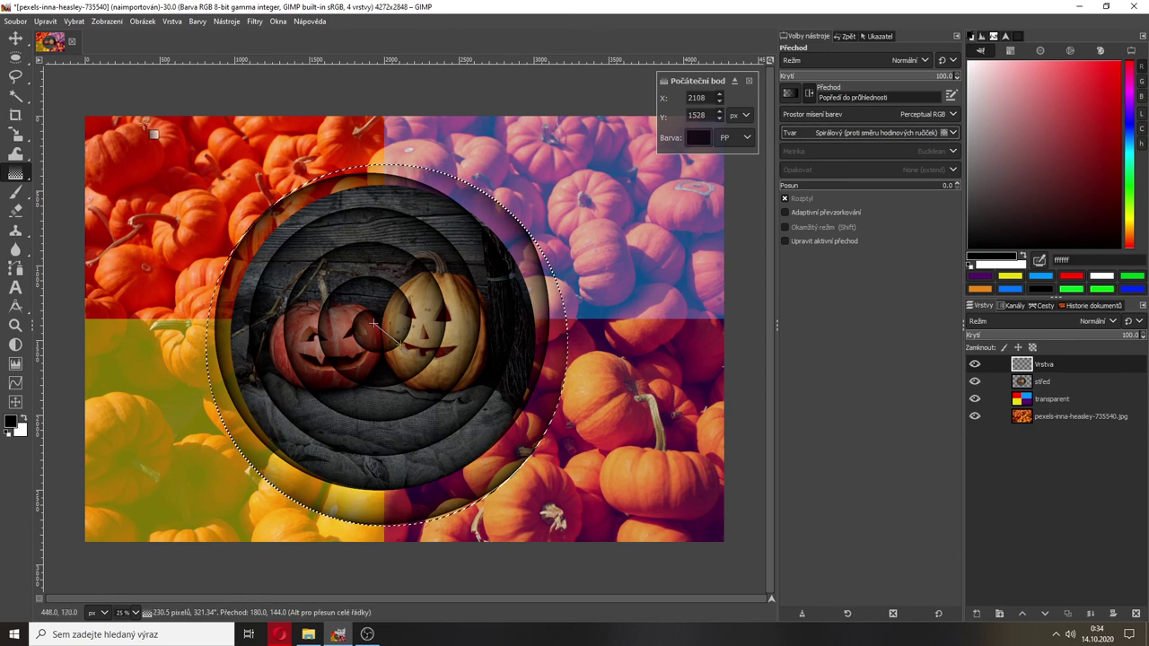
pyautogui.click(15, 38)
pyautogui.hotkey('ctrl', 'shift', 'a')
pyautogui.hotkey('ctrl', 'z')
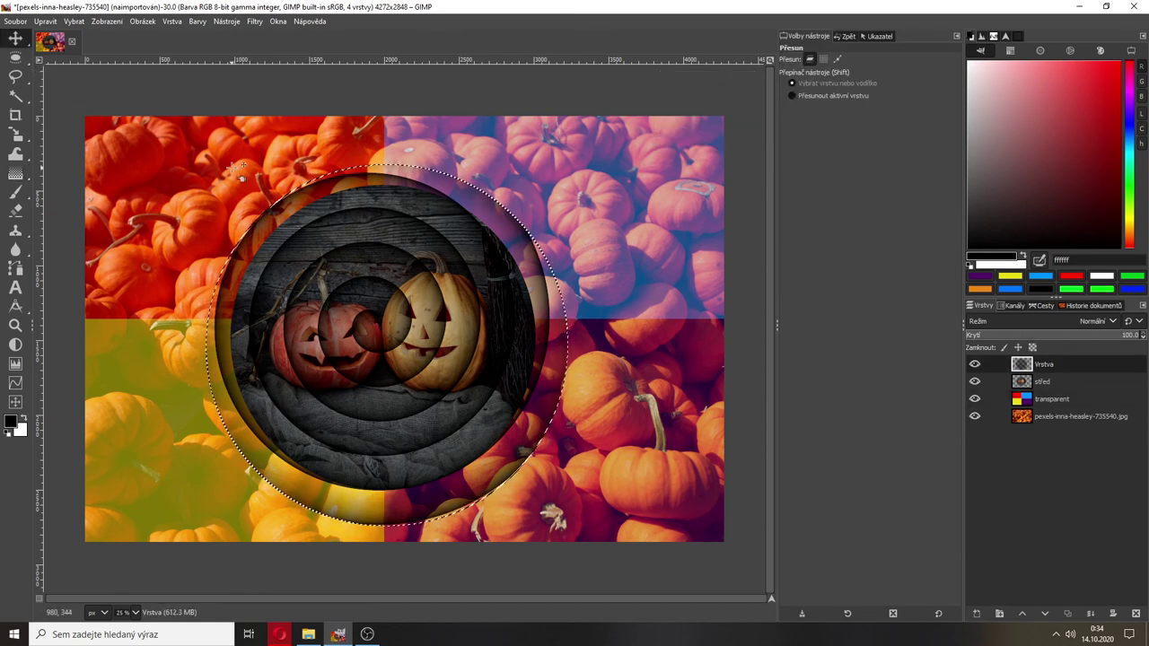
pyautogui.hotkey('ctrl', 'shift', 'a')
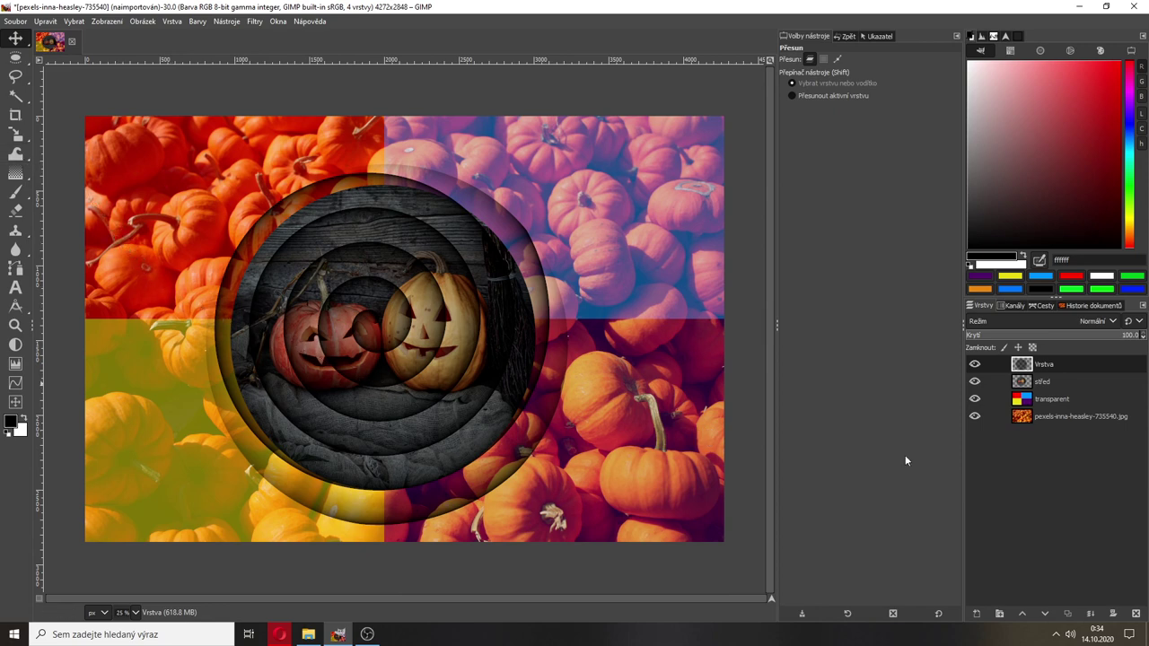
# Add a new transparent top layer and apply a black linear gradient about 5250 px long from below the image's lower-right corner past its upper-left corner
pyautogui.click(977, 613)
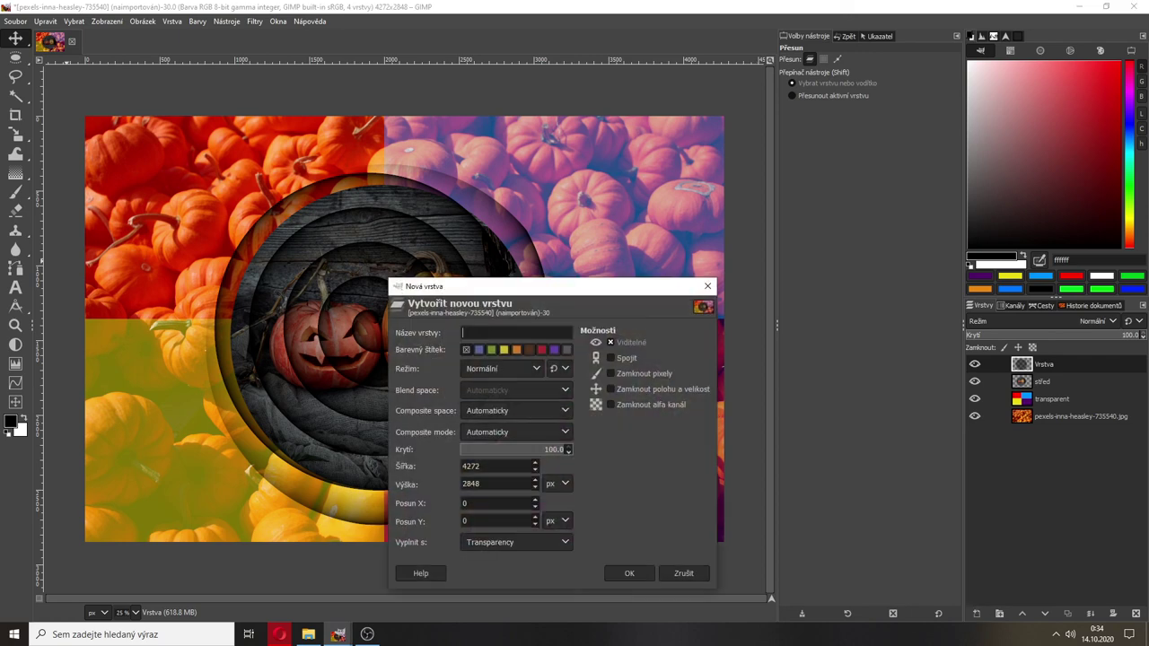
pyautogui.click(625, 573)
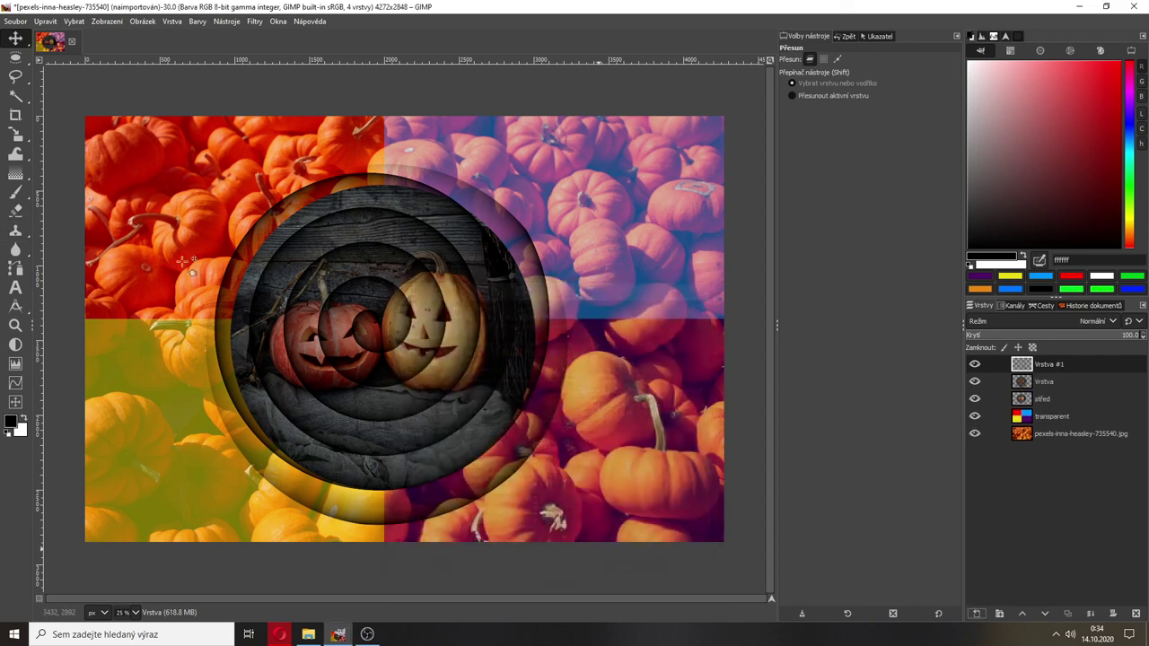
pyautogui.click(15, 172)
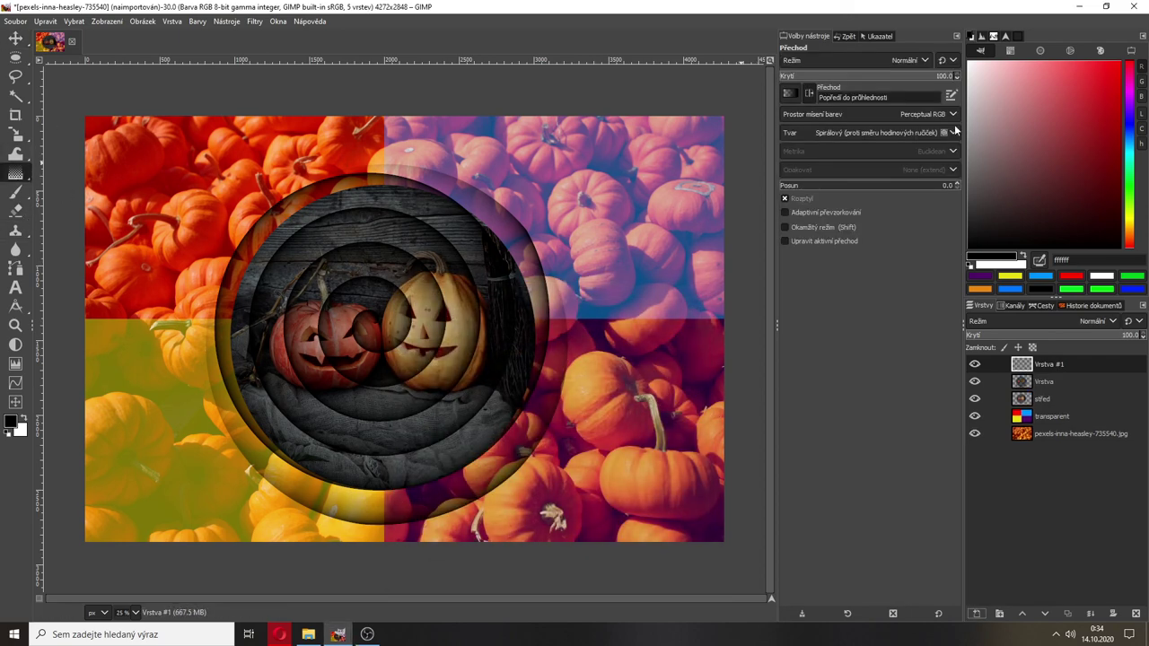
pyautogui.click(879, 132)
pyautogui.click(880, 132)
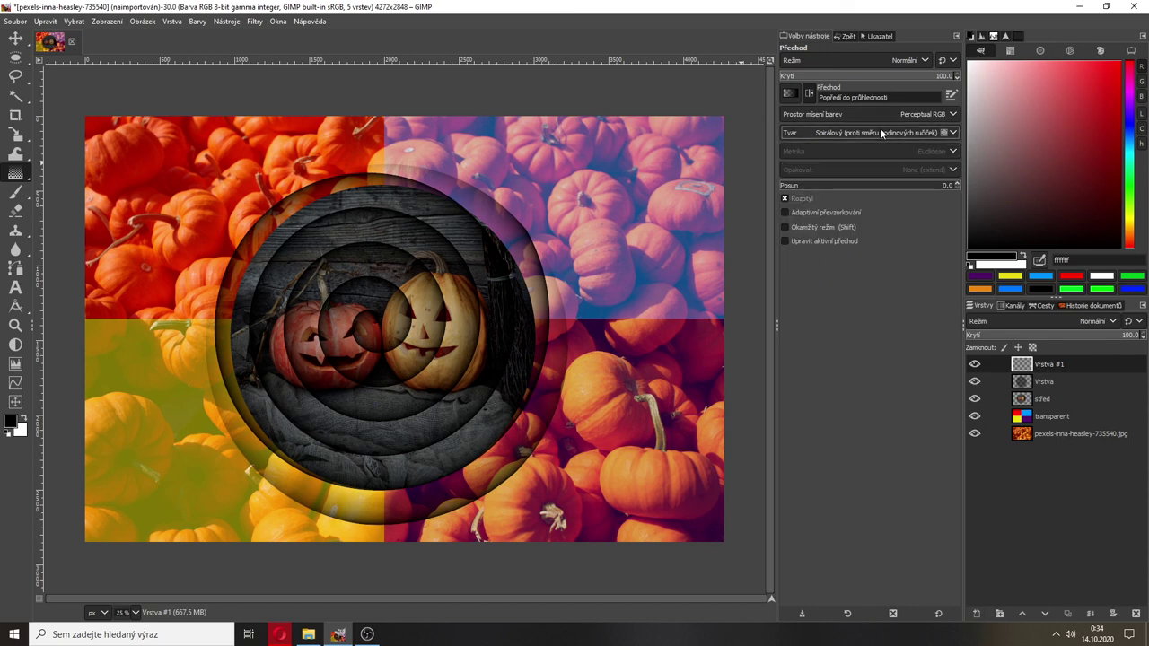
pyautogui.click(880, 131)
pyautogui.click(807, 148)
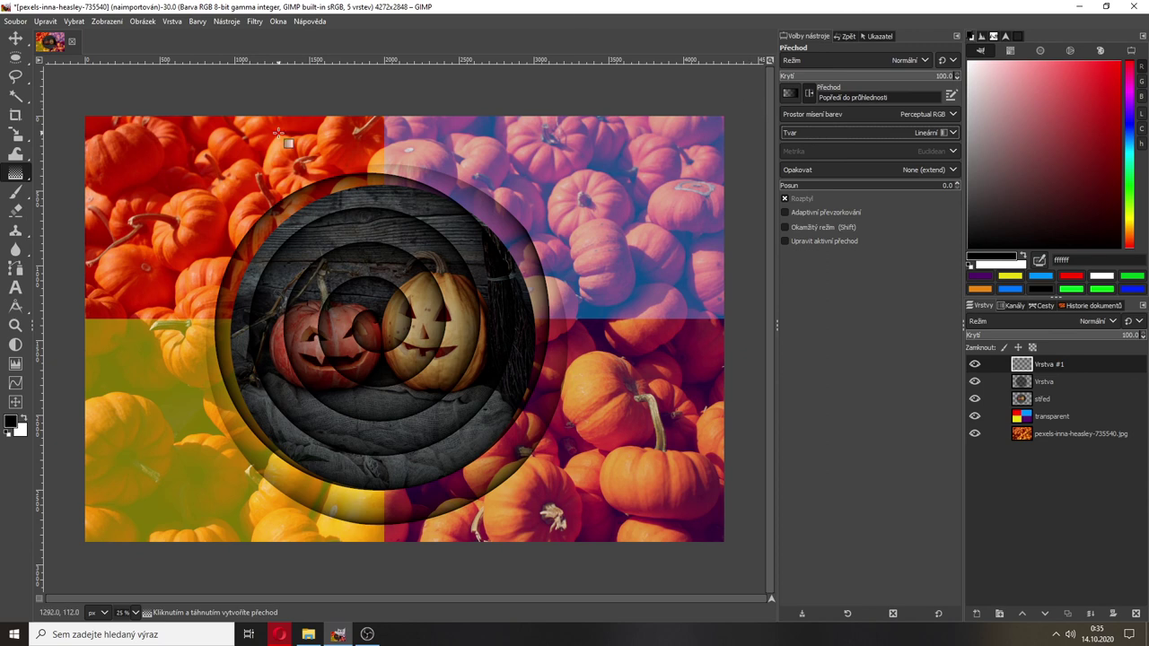
pyautogui.moveTo(61, 97); pyautogui.dragTo(694, 562)
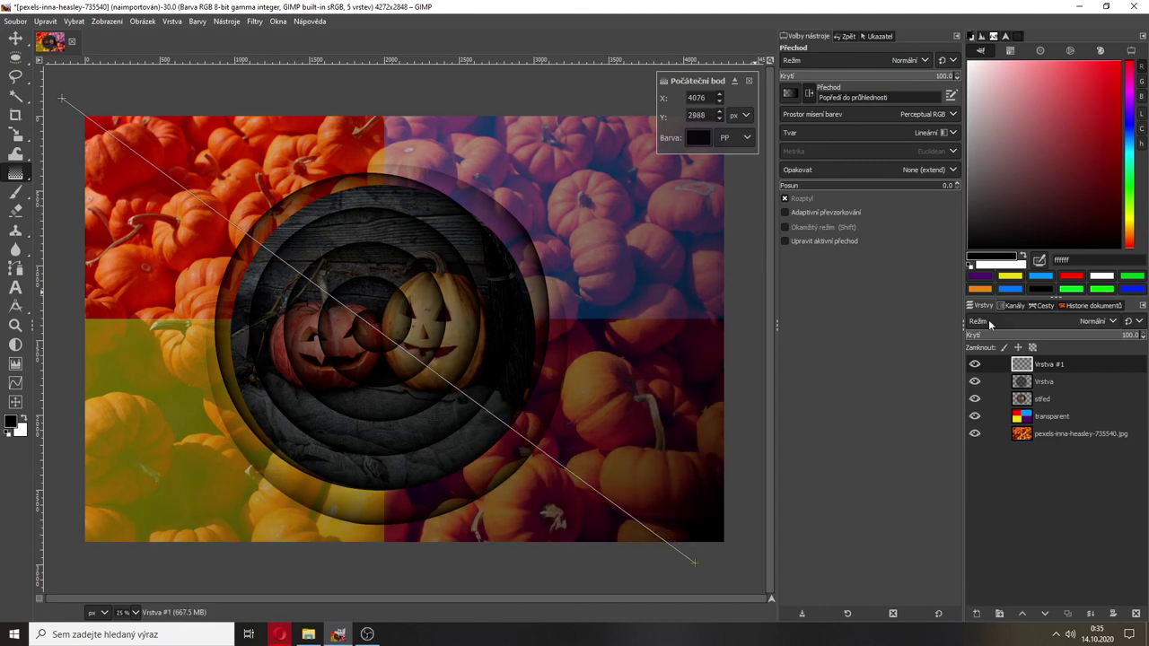
pyautogui.click(975, 364)
pyautogui.click(975, 364)
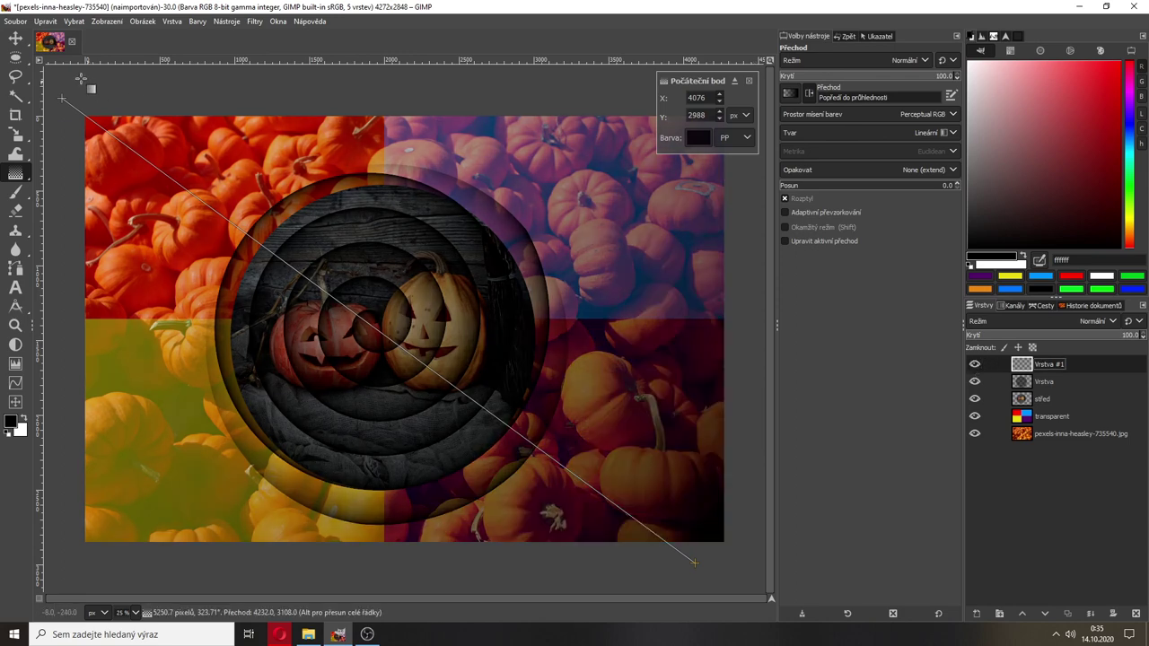
pyautogui.click(20, 40)
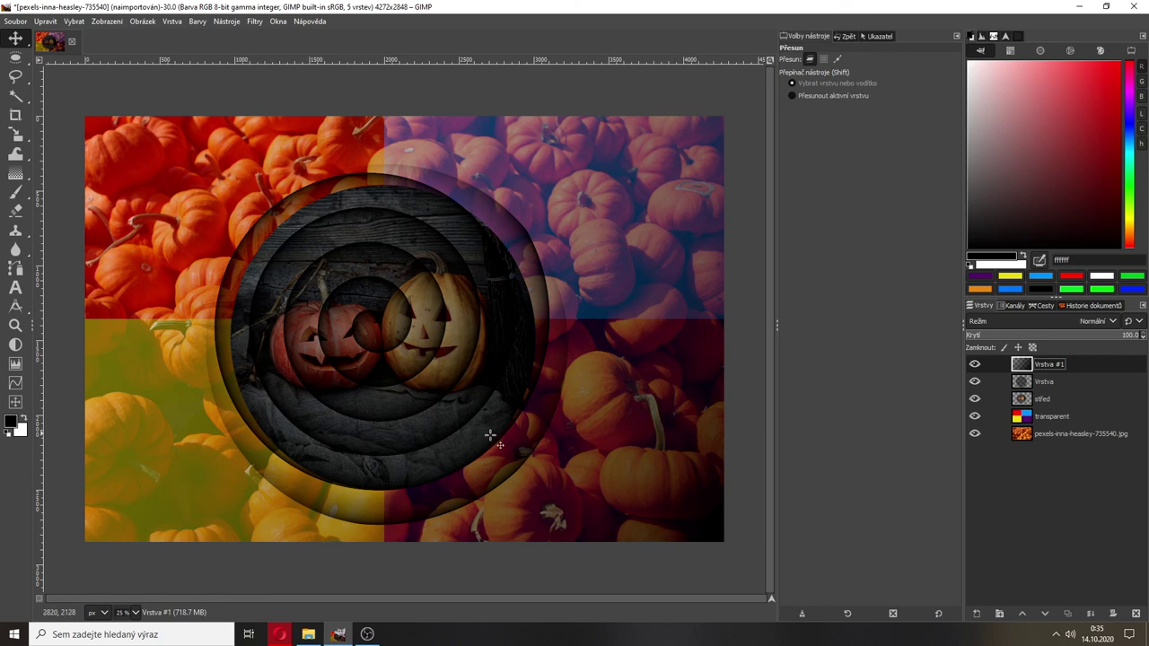
# Save the project in the Halloween folder as an XCF file named "etuda_dyne"
pyautogui.click(15, 21)
pyautogui.click(44, 144)
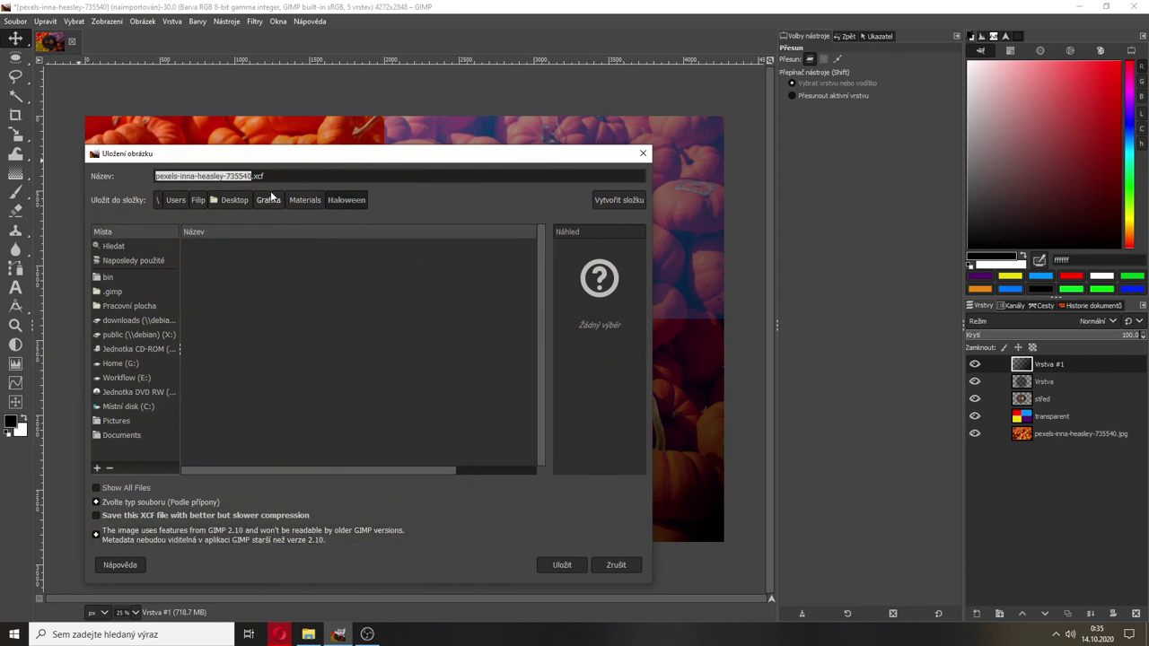
pyautogui.write('etuda_')
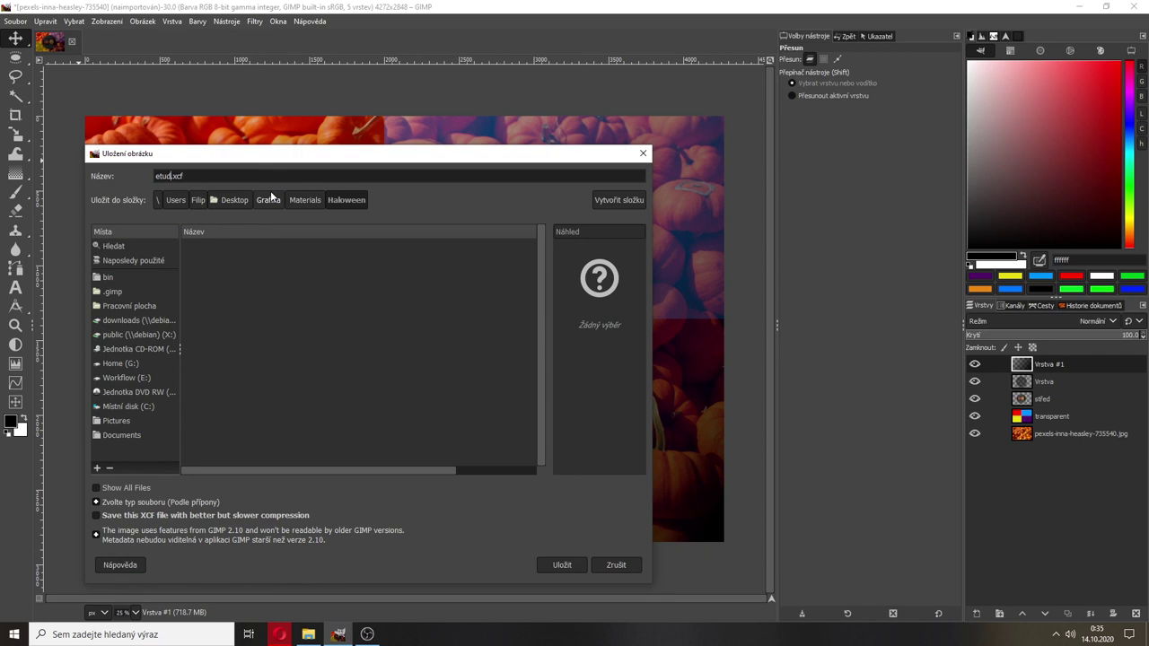
pyautogui.write('dyne')
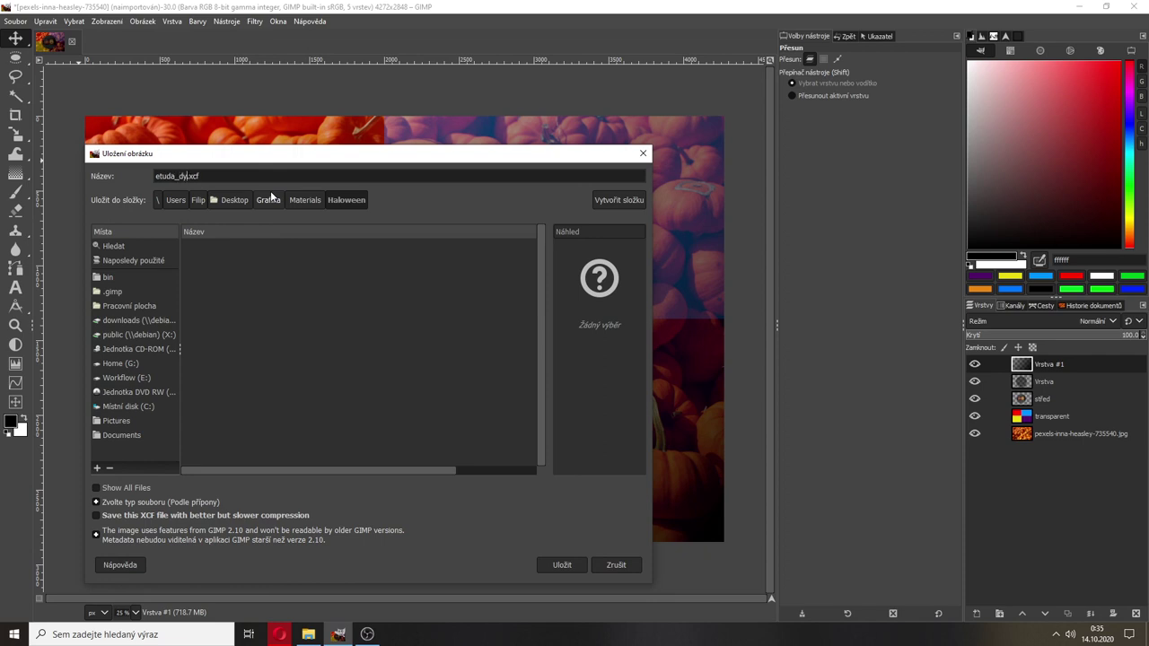